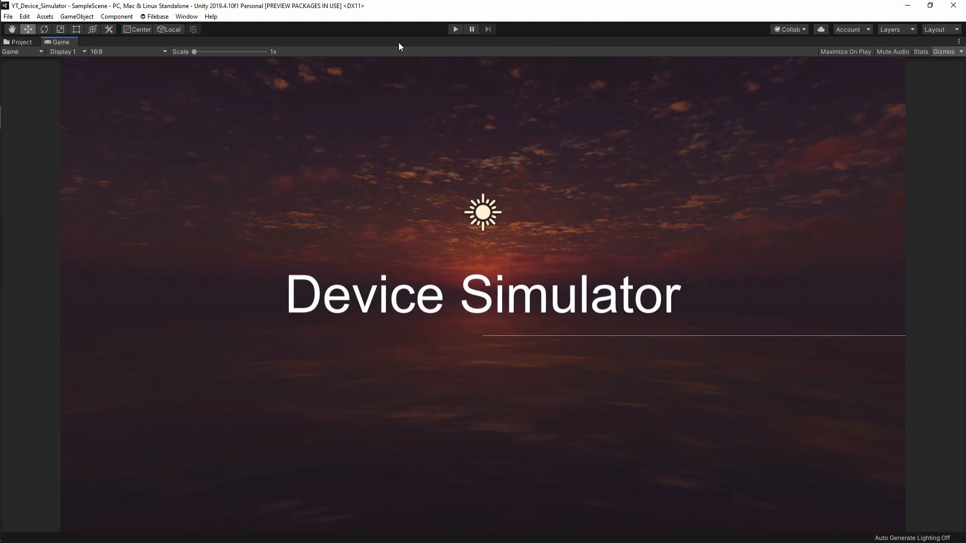
- Open the Package Manager and check the preview packages option and the Device Simulator package entry
click(190, 18)
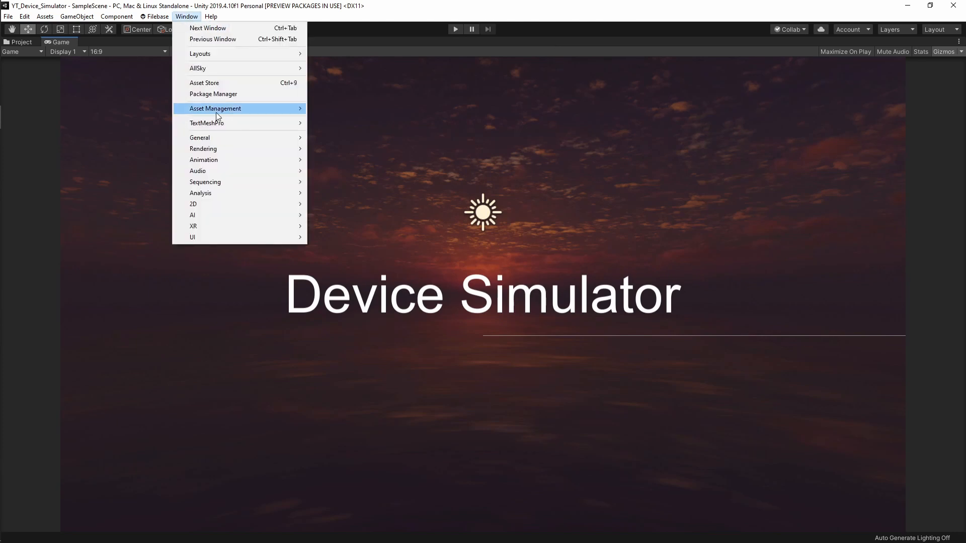
click(217, 94)
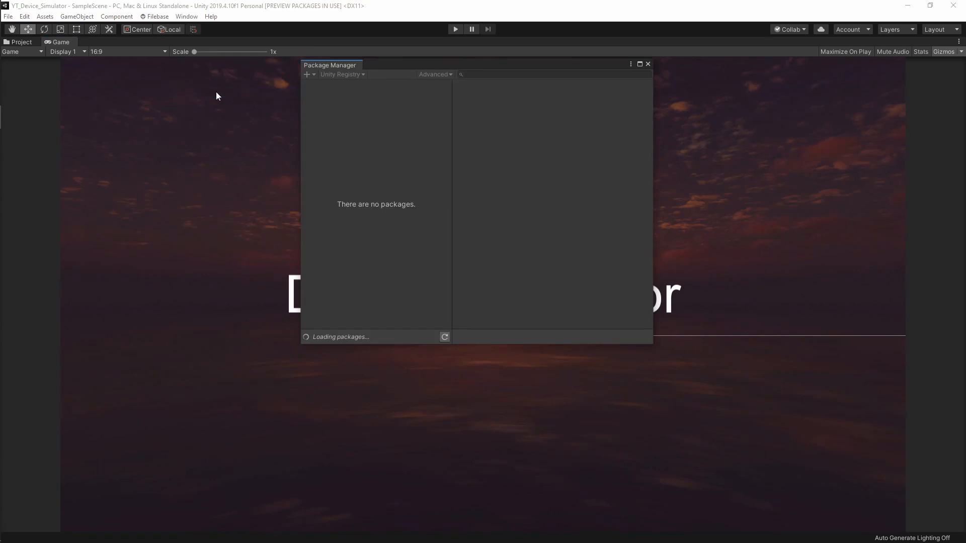
click(449, 74)
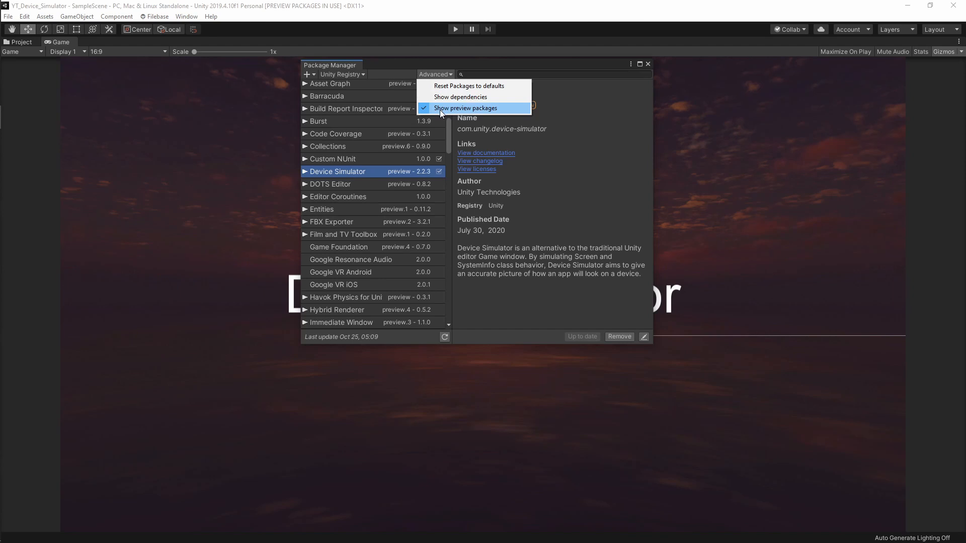
click(549, 75)
click(474, 74)
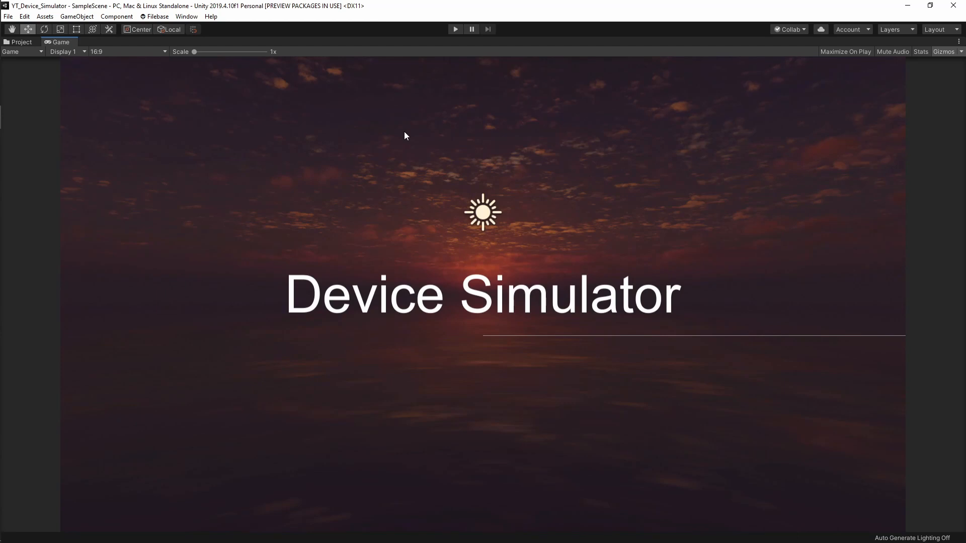
click(25, 16)
click(49, 311)
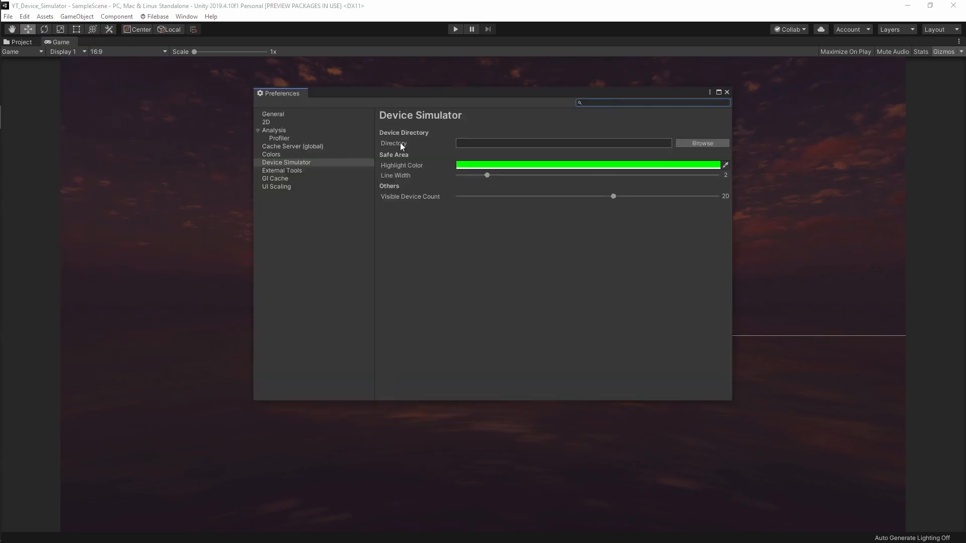
click(690, 144)
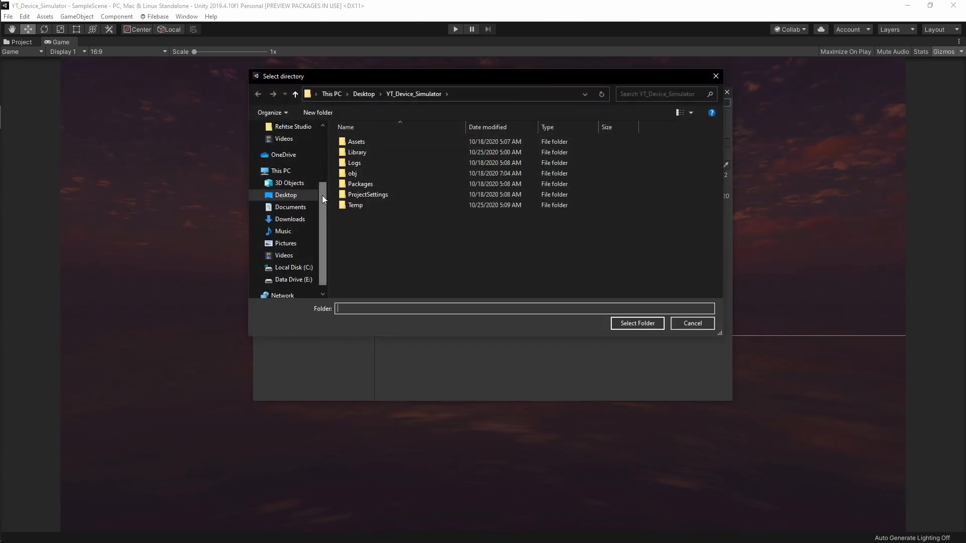
drag(323, 195, 327, 134)
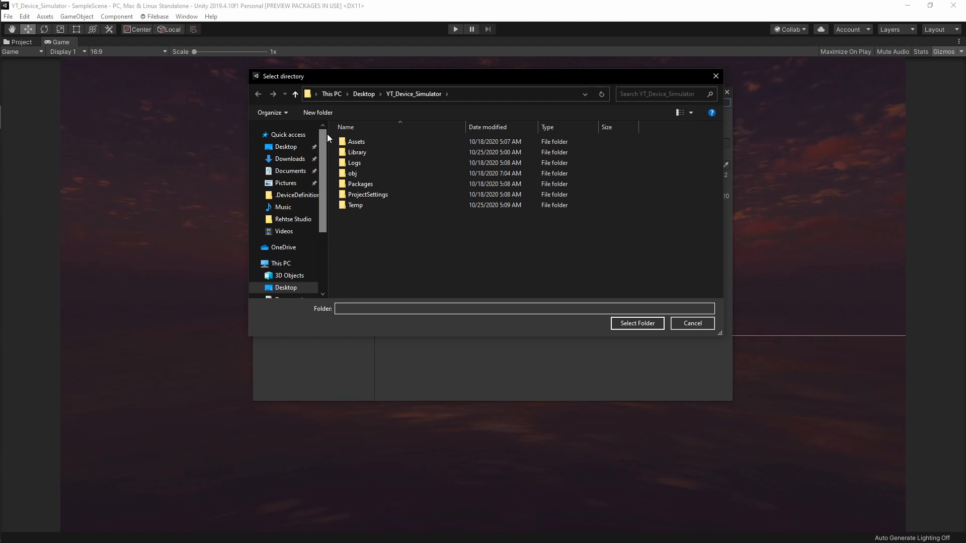
click(286, 147)
right_click(354, 169)
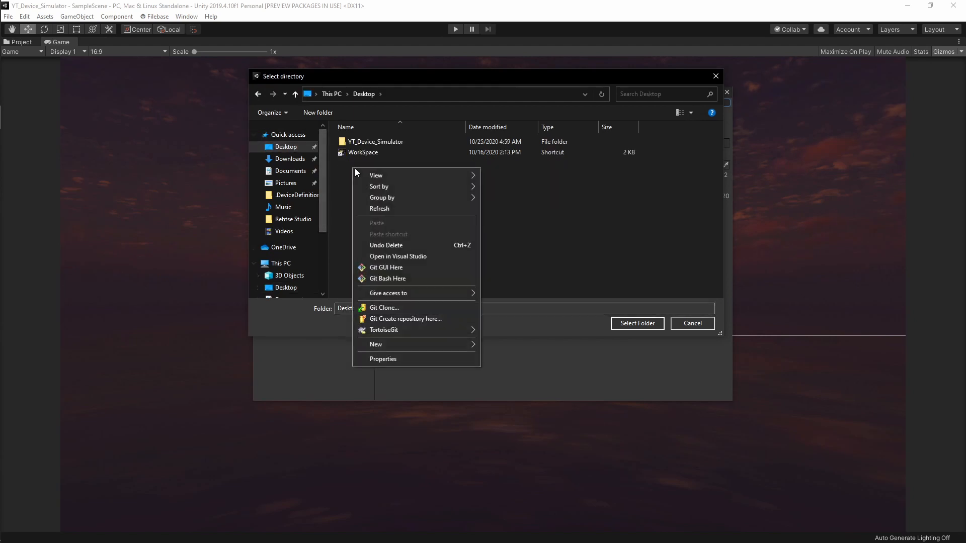
mouse_move(452, 346)
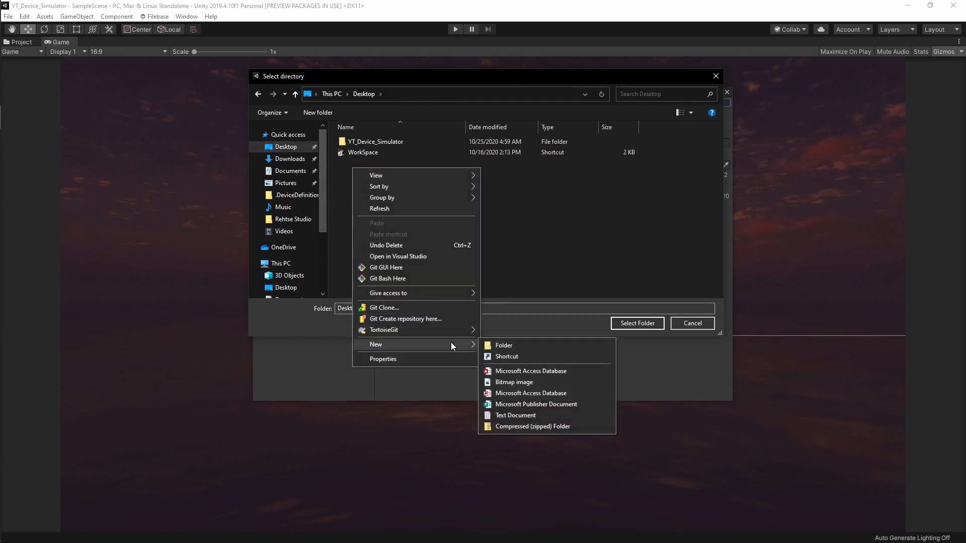
click(504, 345)
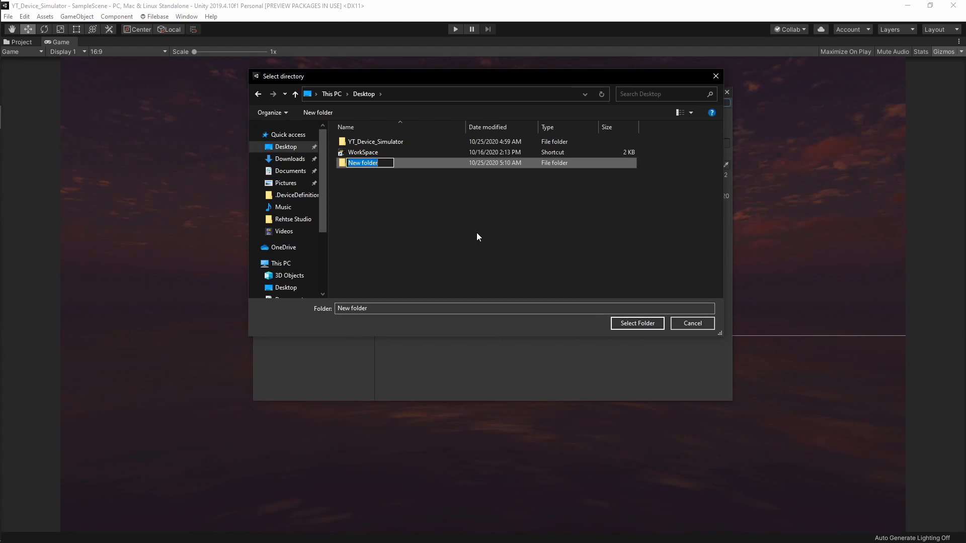
text(Unity Custom Devices)
key(Return)
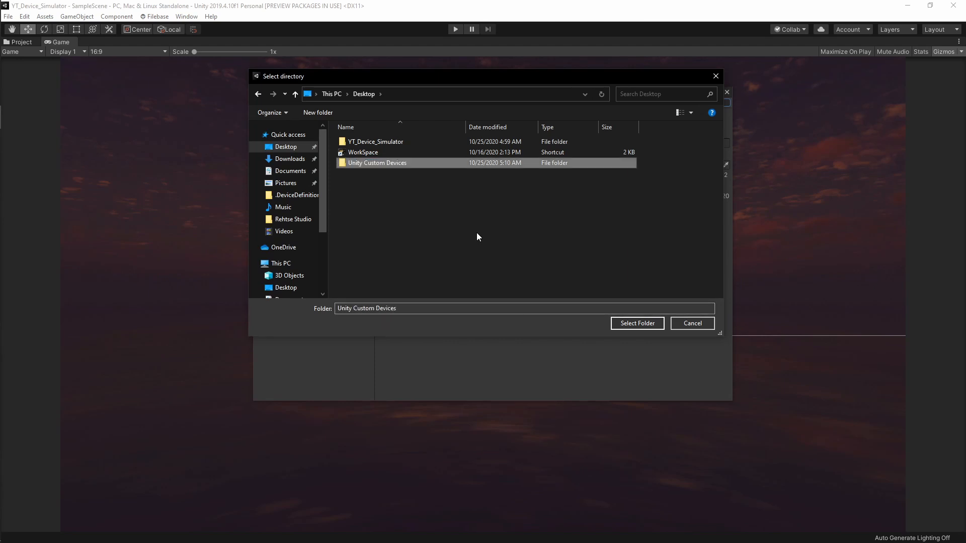
double_click(444, 164)
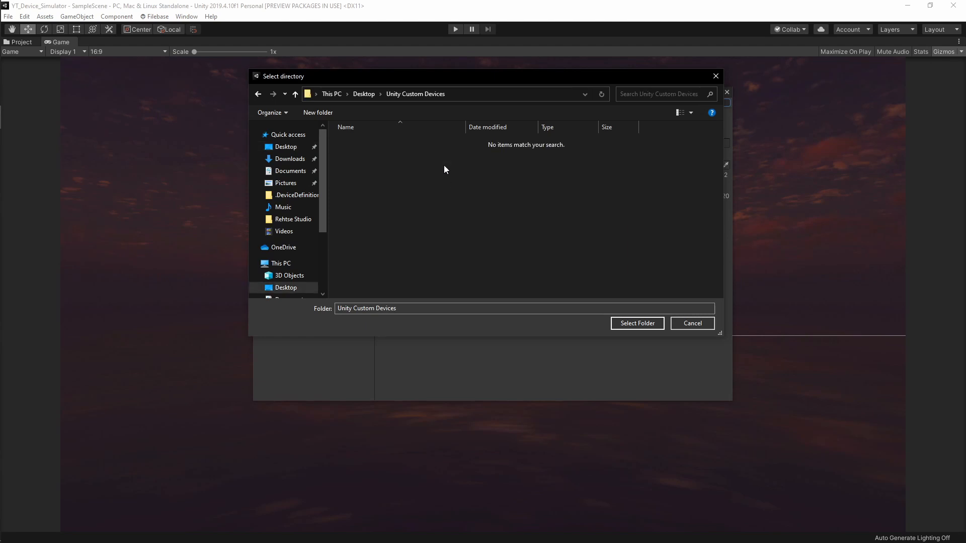
click(629, 325)
click(727, 92)
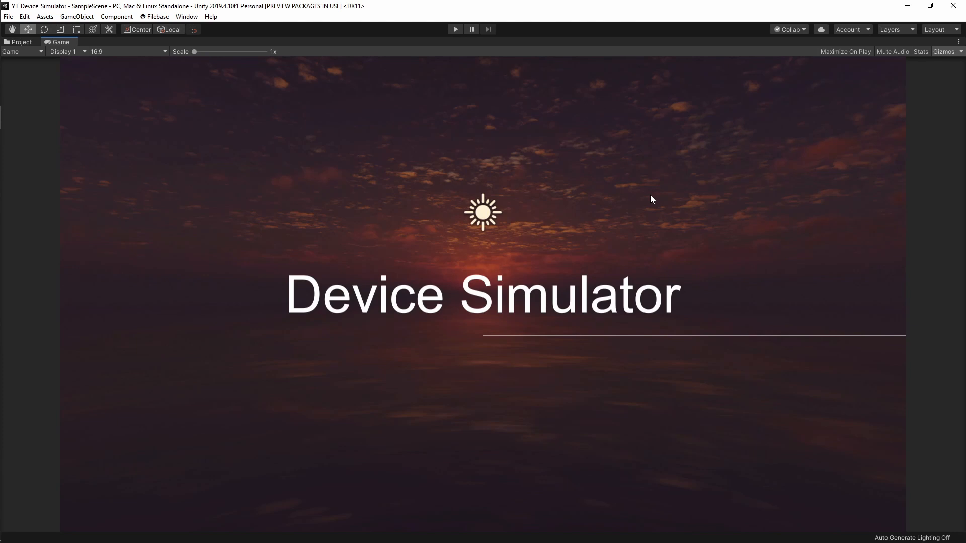
- Search Windows for Visual Studio 2019 and launch it
click(16, 30)
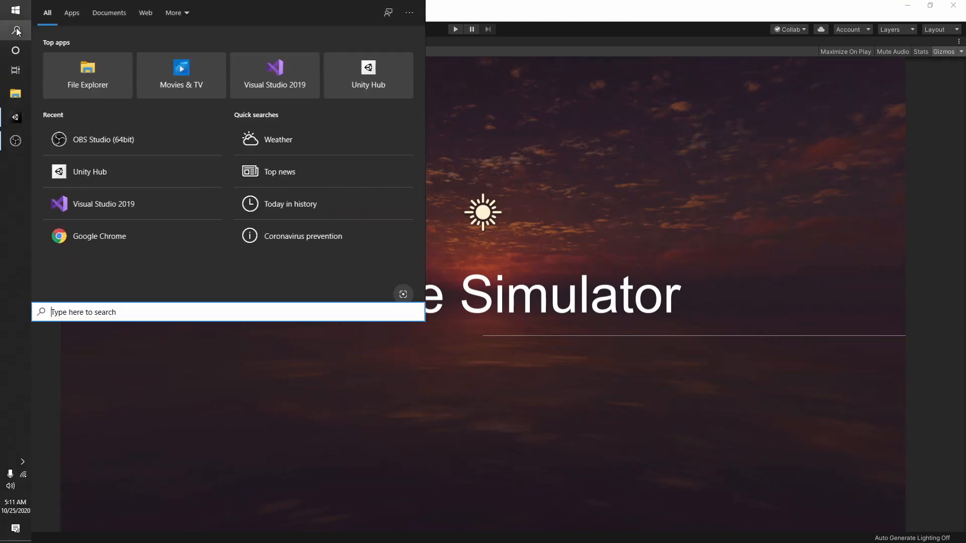
text(visual s)
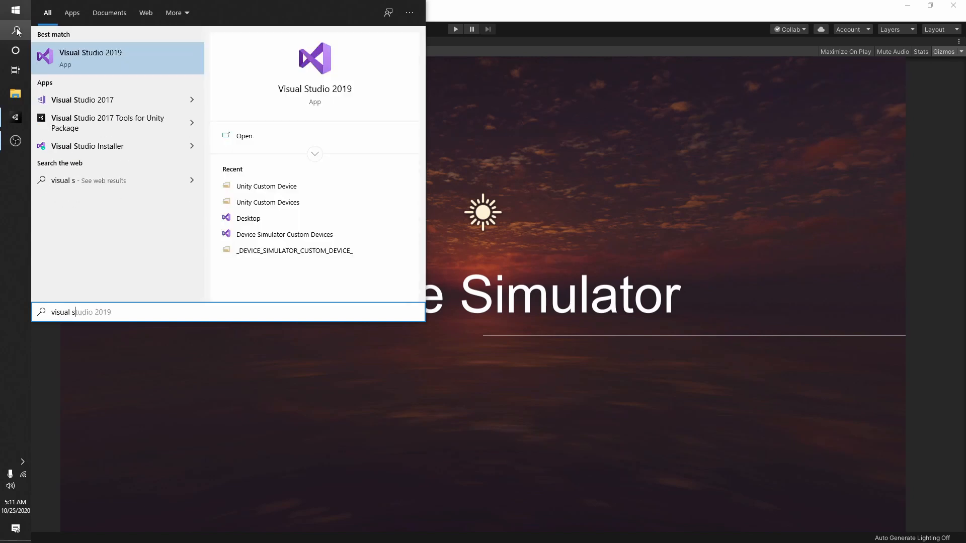
text(tu)
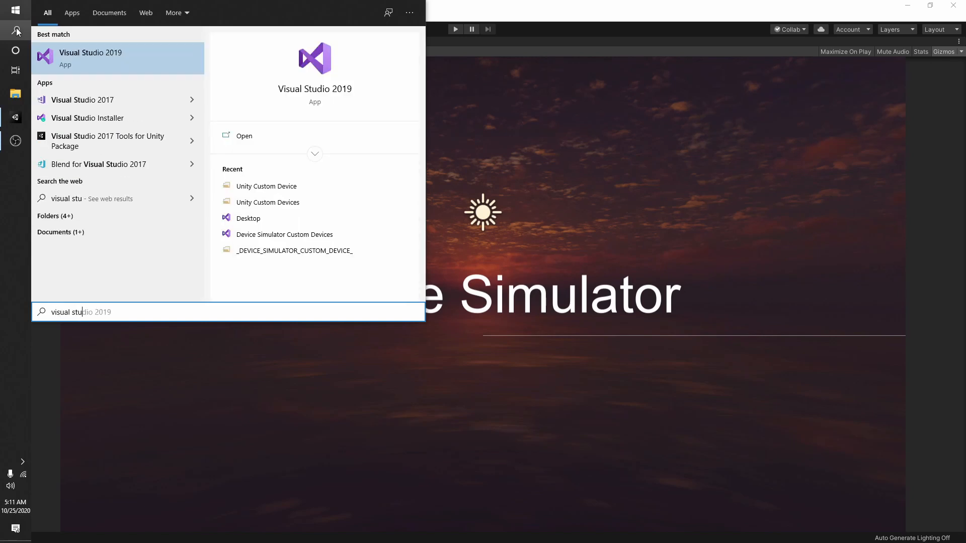
click(236, 136)
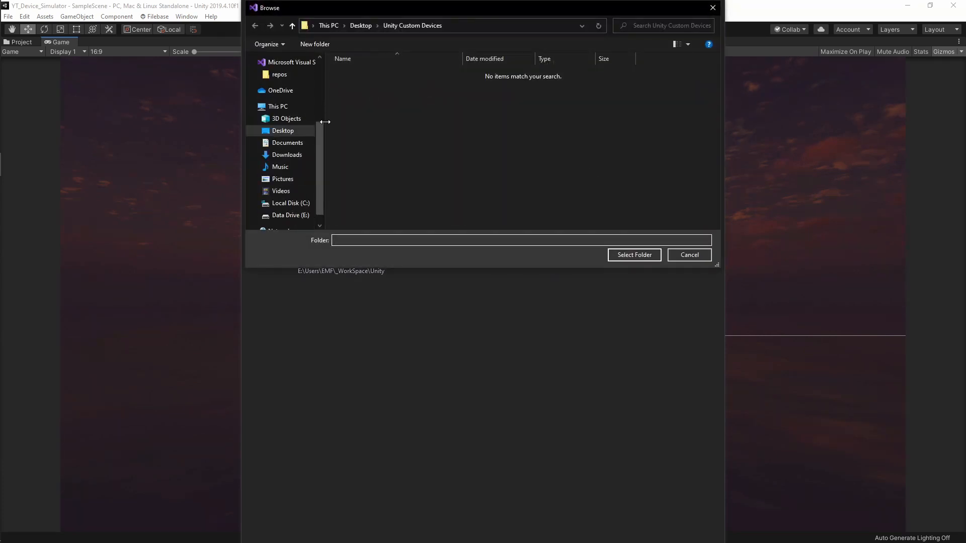
- Open the Unity Custom Devices folder from the Desktop as the Visual Studio working folder
drag(321, 135, 325, 71)
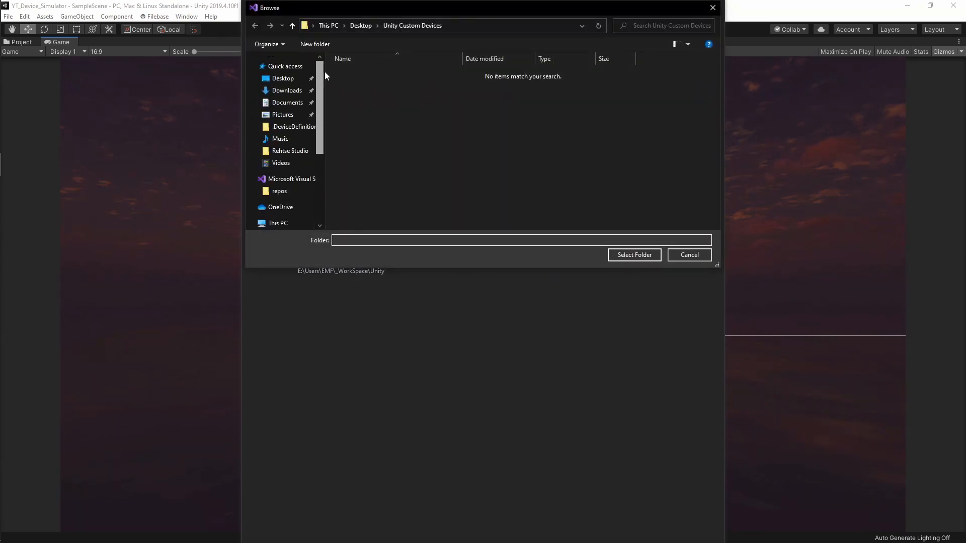
click(290, 81)
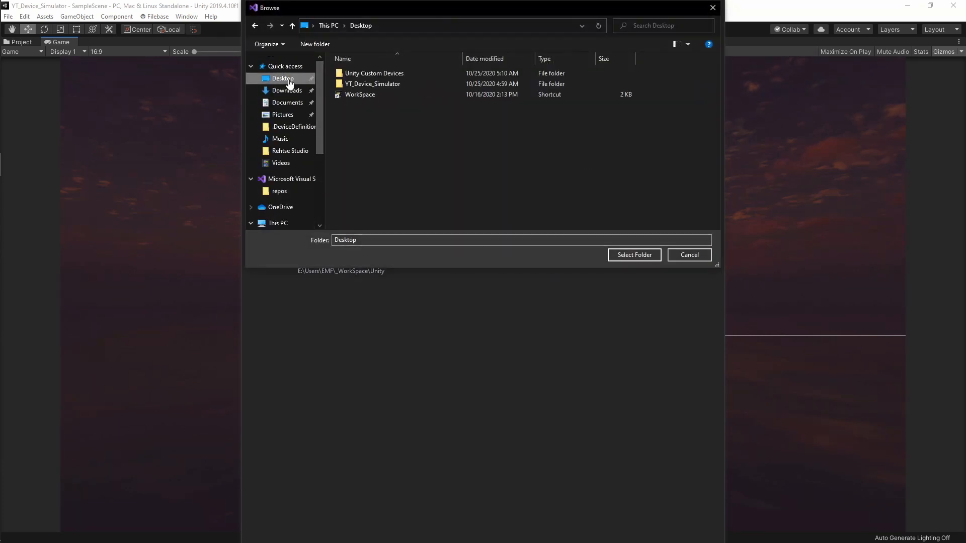
double_click(390, 74)
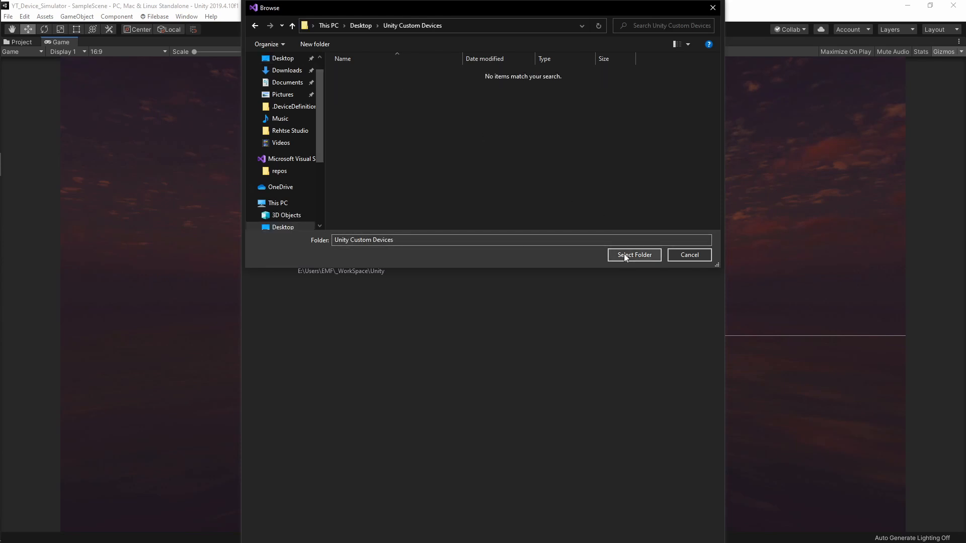
click(625, 255)
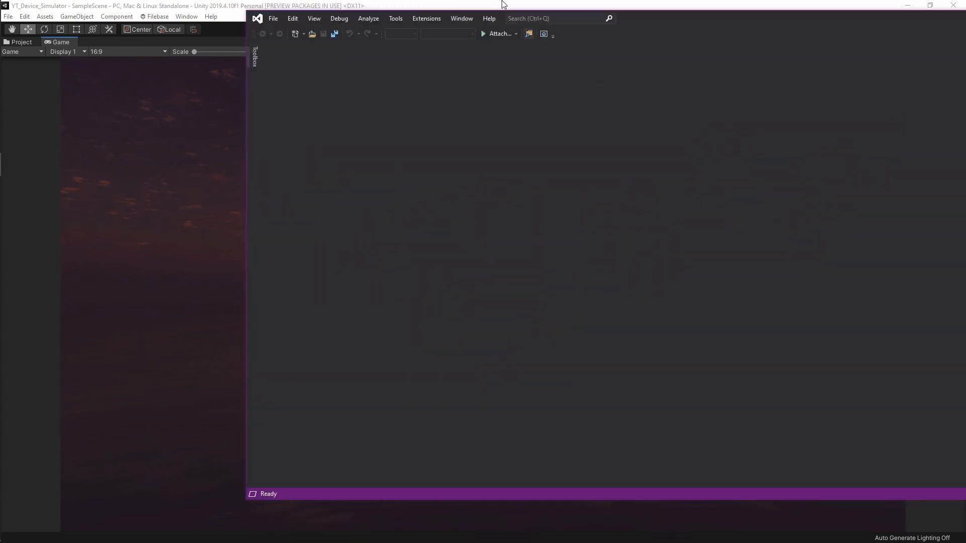
- Arrange the Unity and Visual Studio windows side by side, with Unity on the left half of the screen
drag(731, 23, 717, 112)
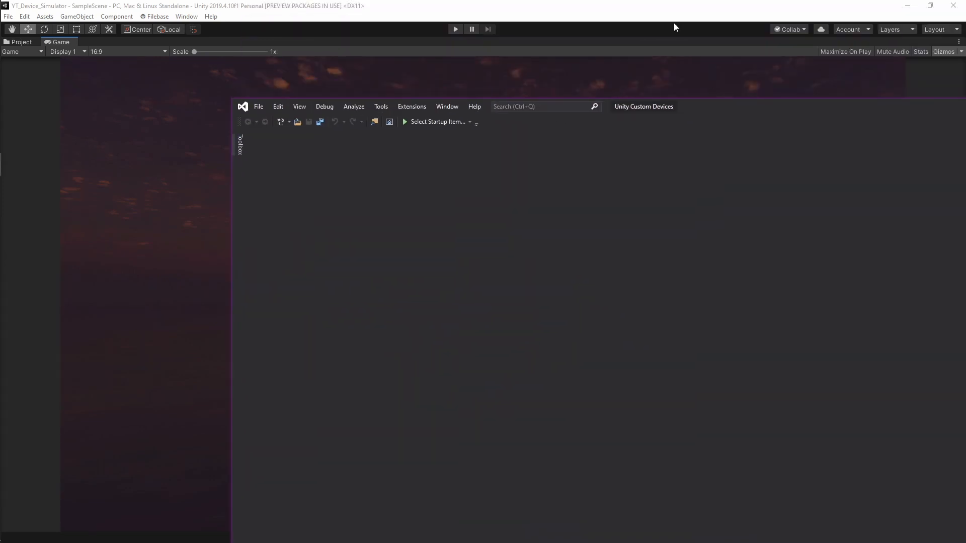
drag(670, 7, 0, 94)
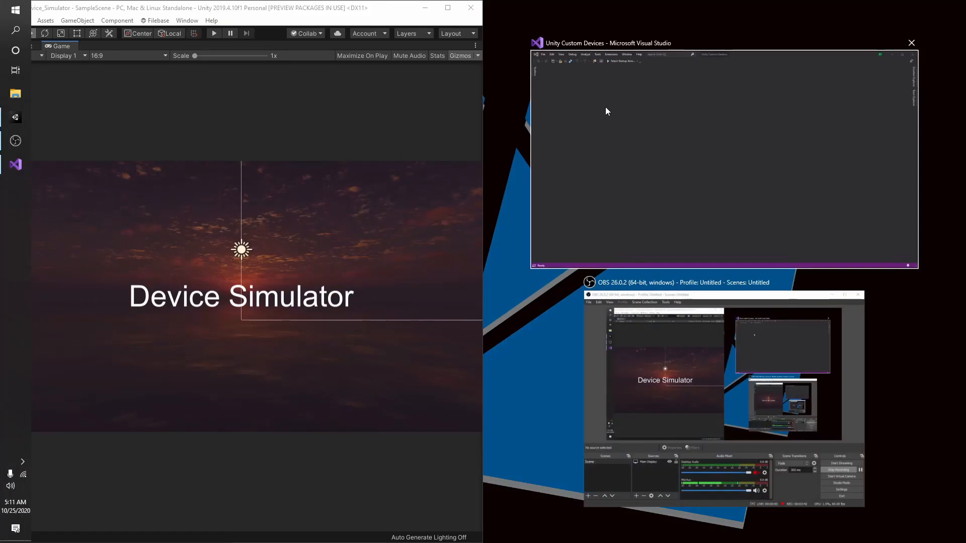
click(606, 107)
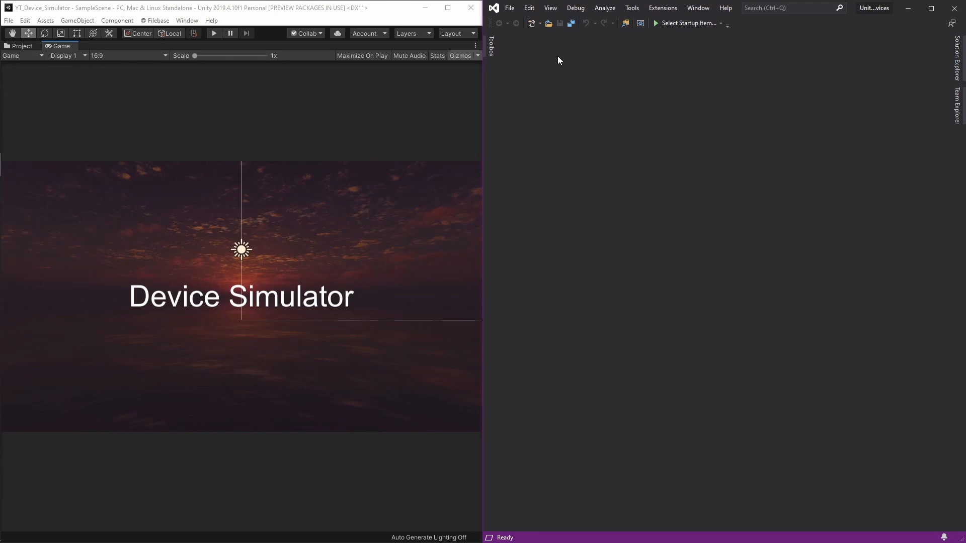
- Create a new blank text file in Visual Studio
click(510, 8)
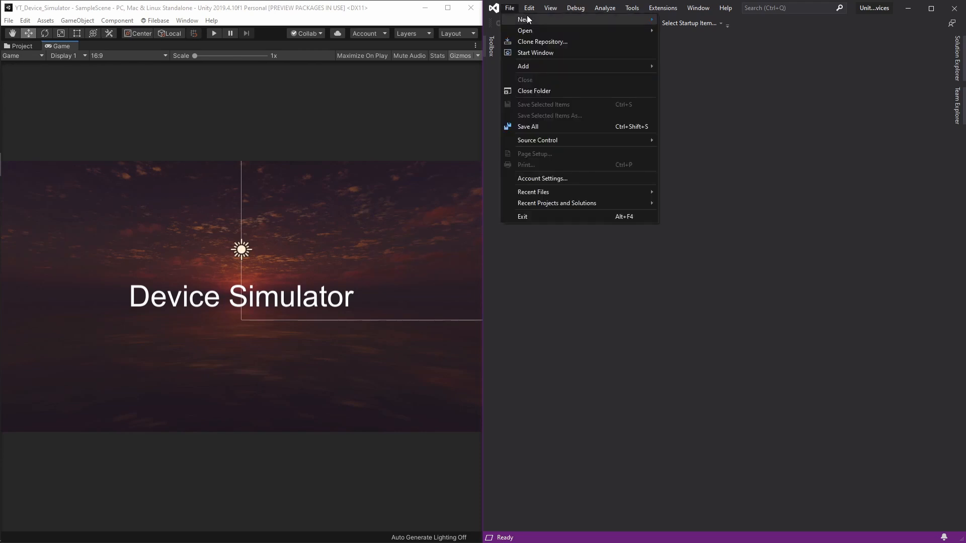
mouse_move(536, 20)
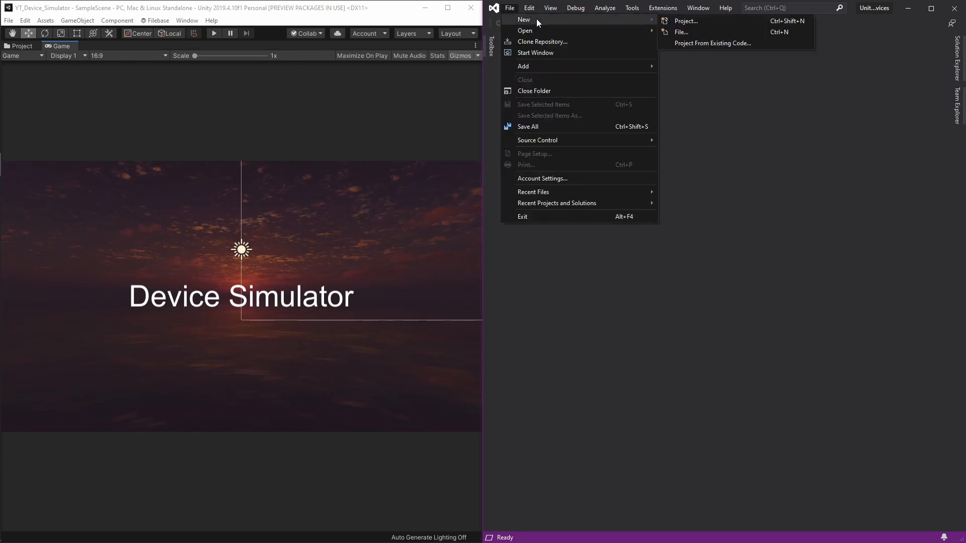
click(687, 32)
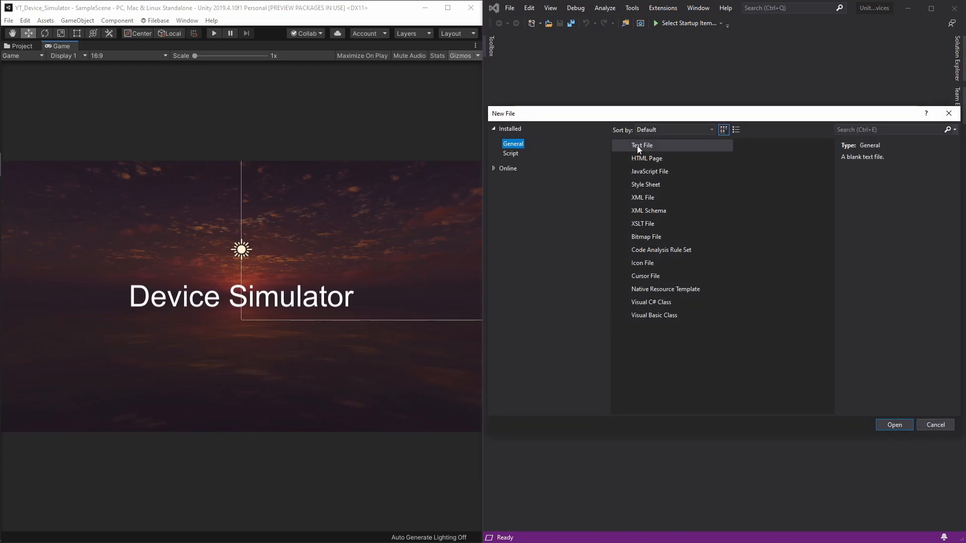
double_click(637, 146)
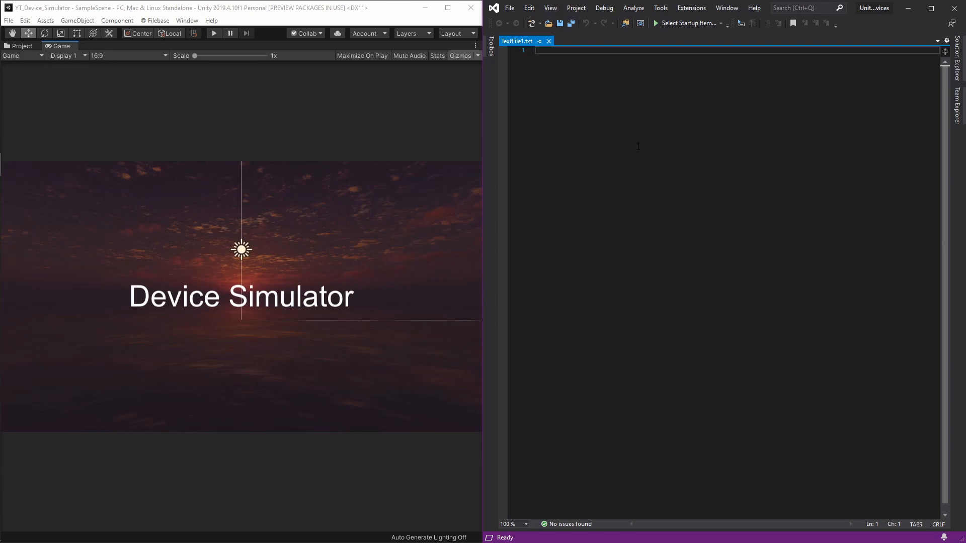
- Save the file as MyCustomDevice.device.json in the Unity Custom Devices folder on the Desktop, with the file type All Files
key(ctrl+s)
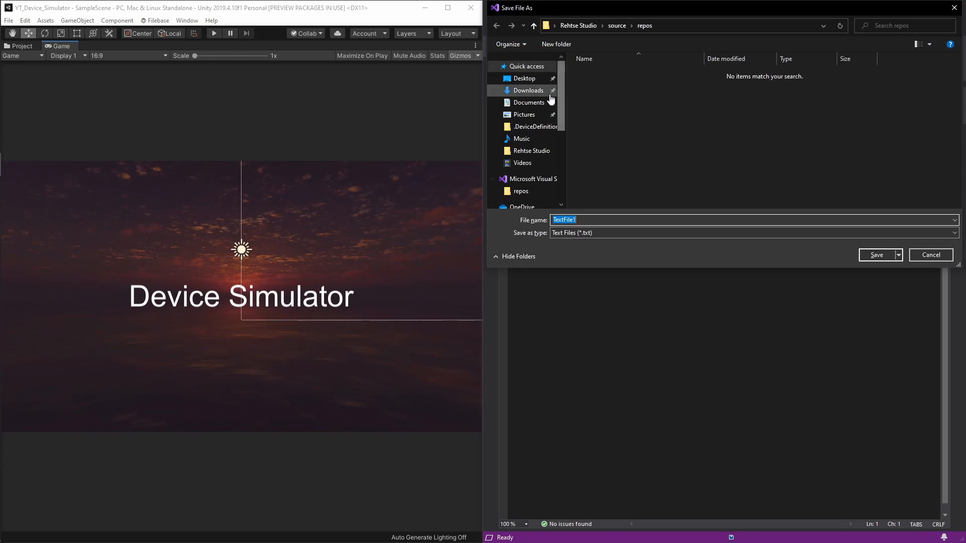
click(526, 79)
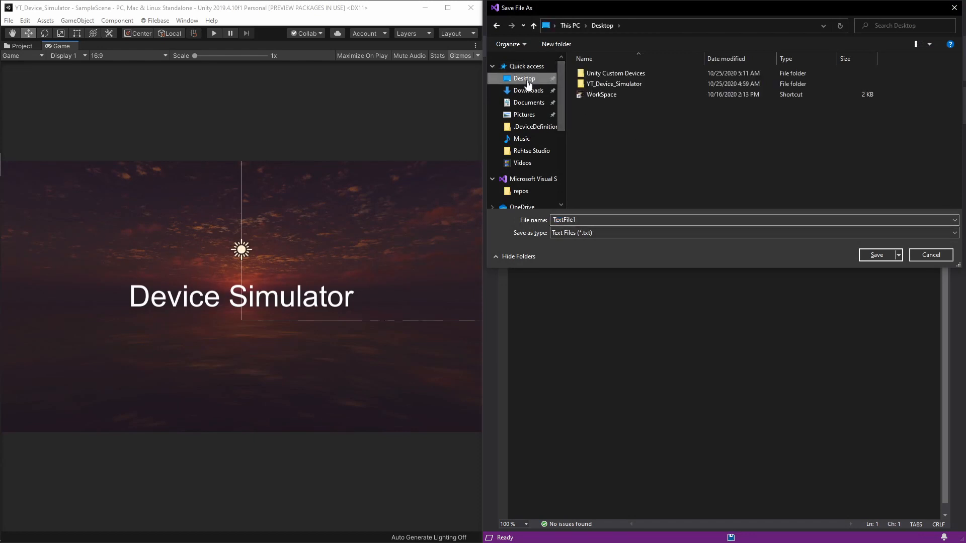
double_click(636, 74)
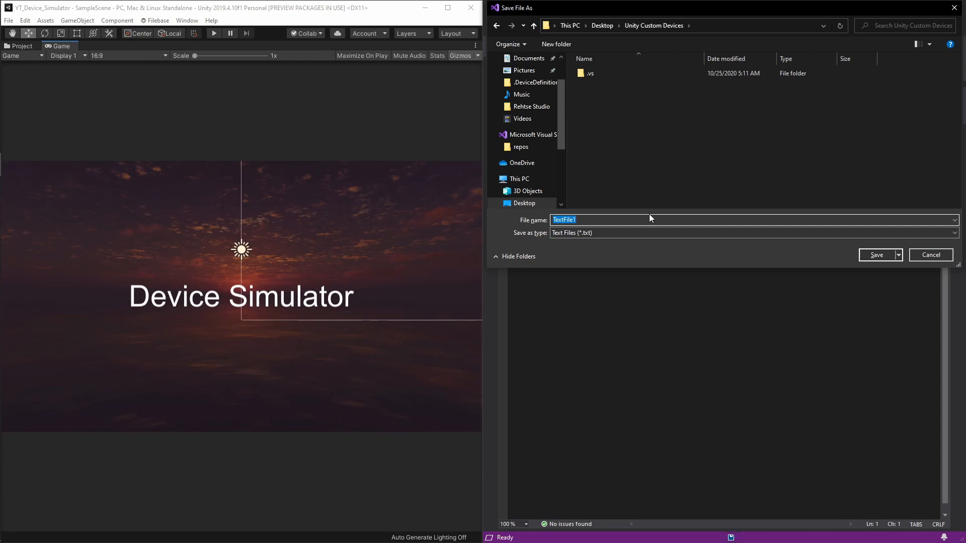
text(MyCustomDevice.)
text(device.json)
click(567, 233)
click(566, 243)
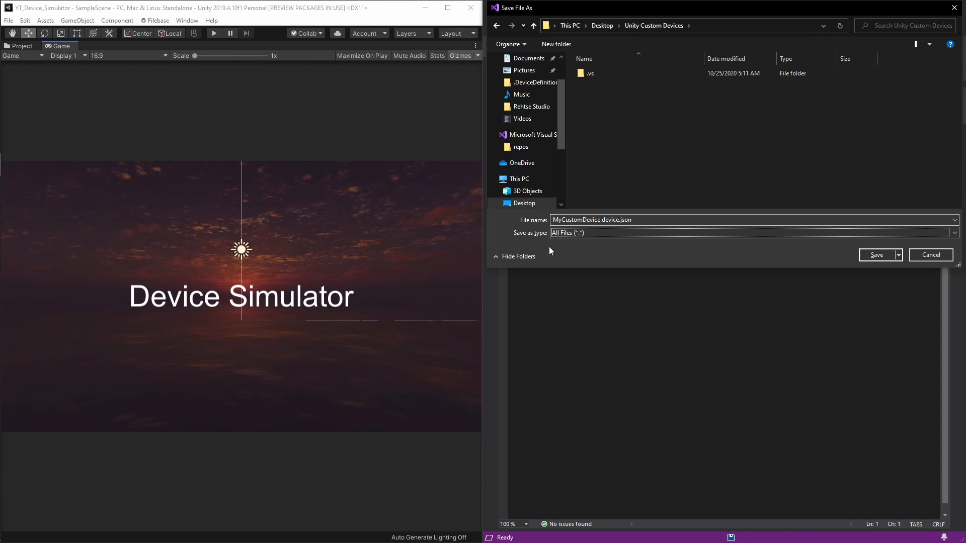
click(877, 257)
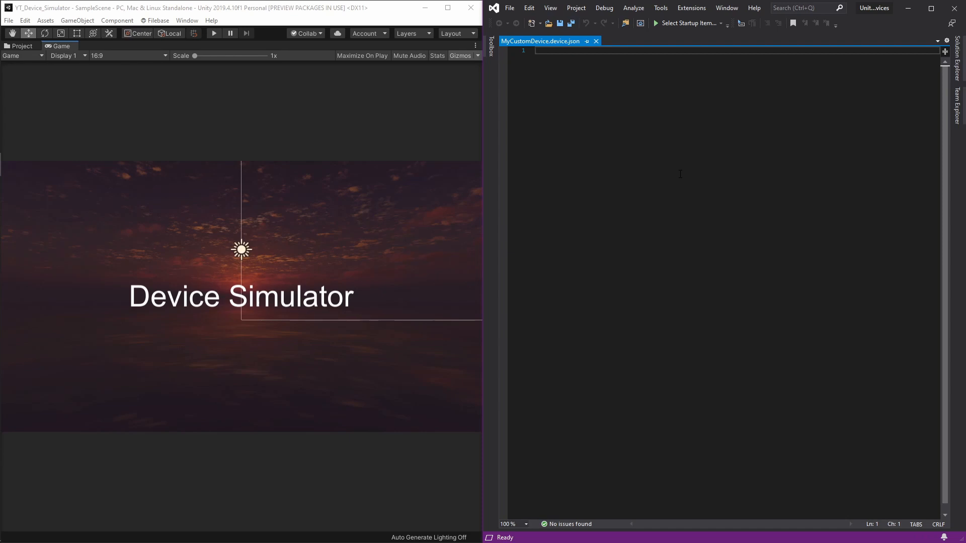
- Switch to Chrome and open the Introduction page of Unity's Device Simulator 2.2.3-preview manual in a maximized window
click(16, 189)
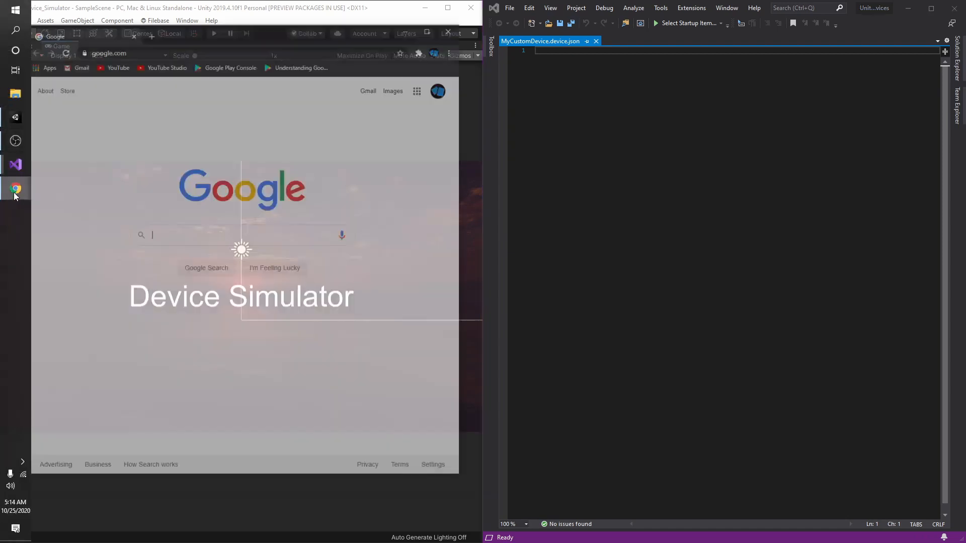
drag(409, 16, 569, 34)
click(544, 52)
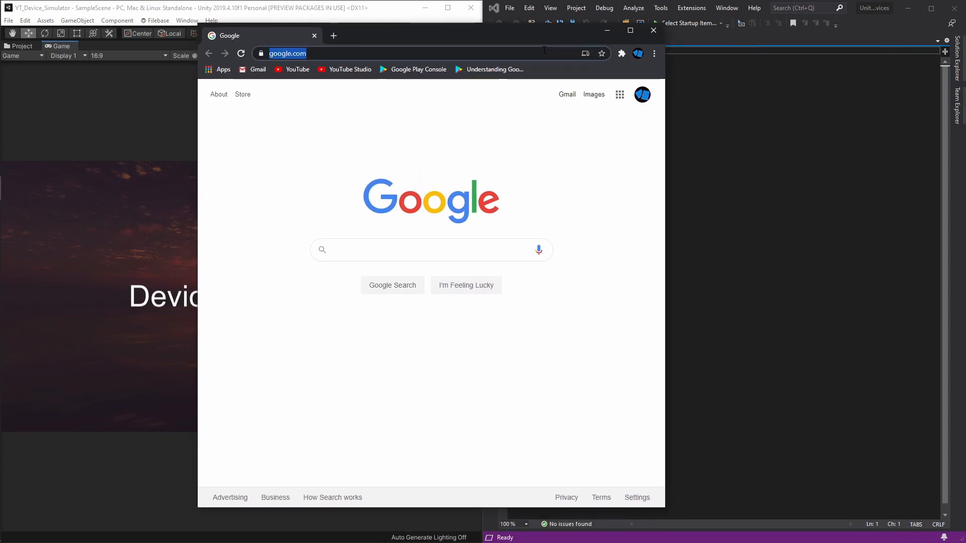
text(unity)
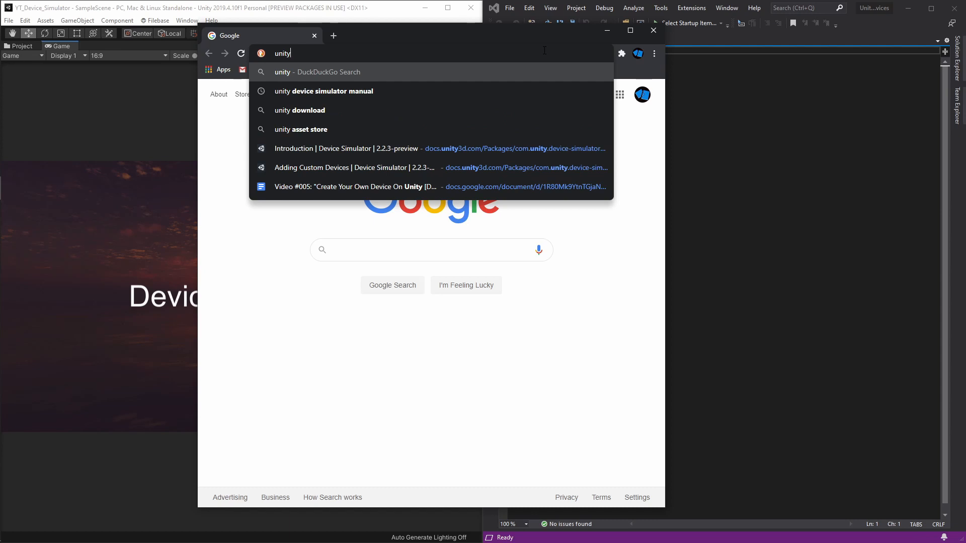
click(525, 153)
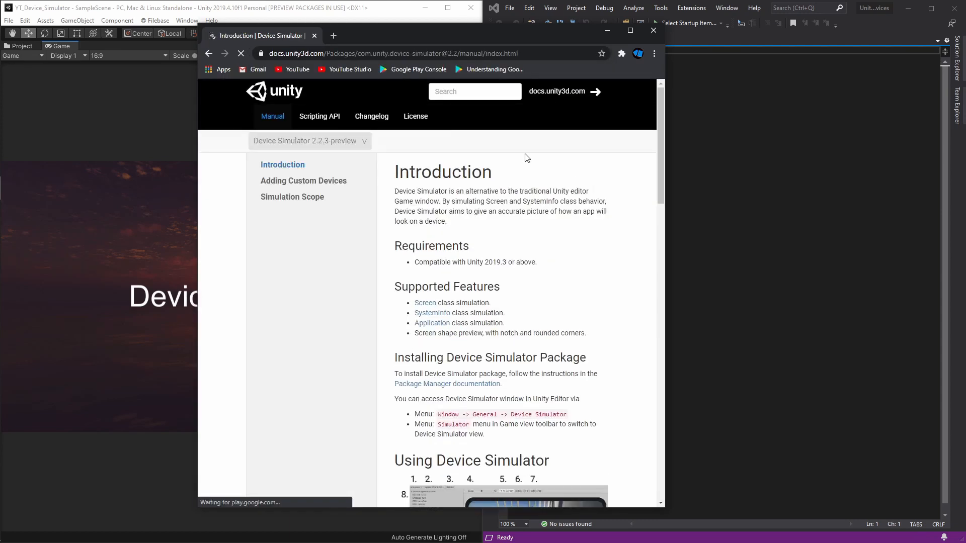
click(631, 31)
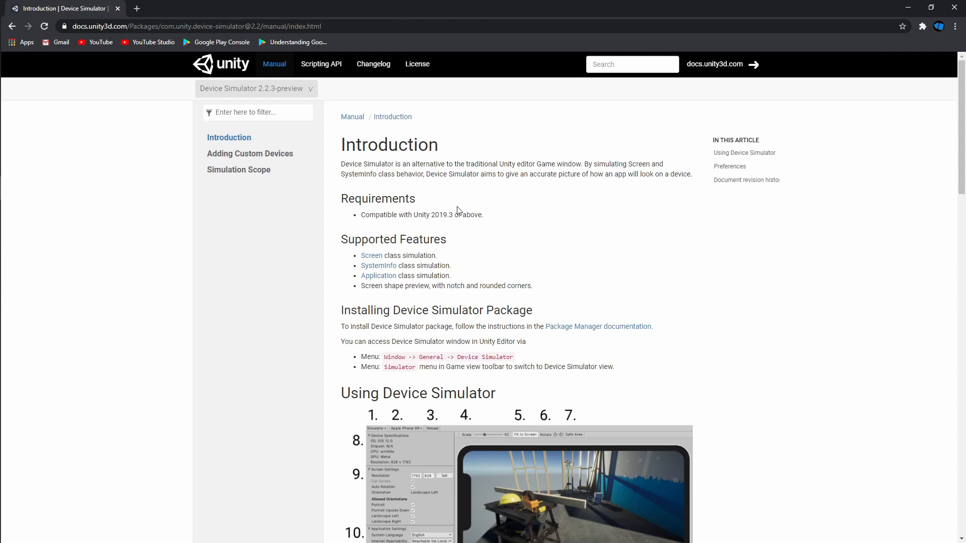
- Open the Adding Custom Devices manual page and review the DeviceInfo class and the example device definitions
click(253, 159)
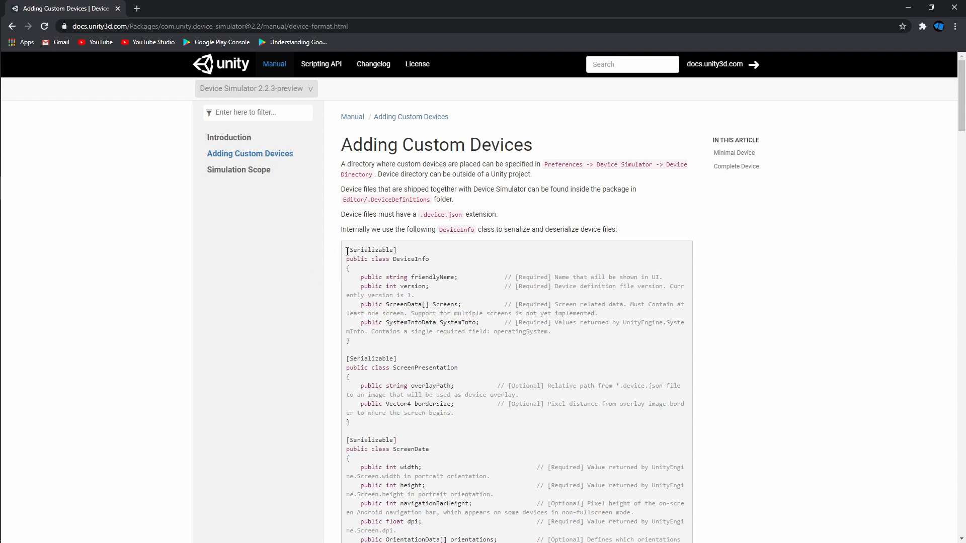
drag(346, 250, 516, 345)
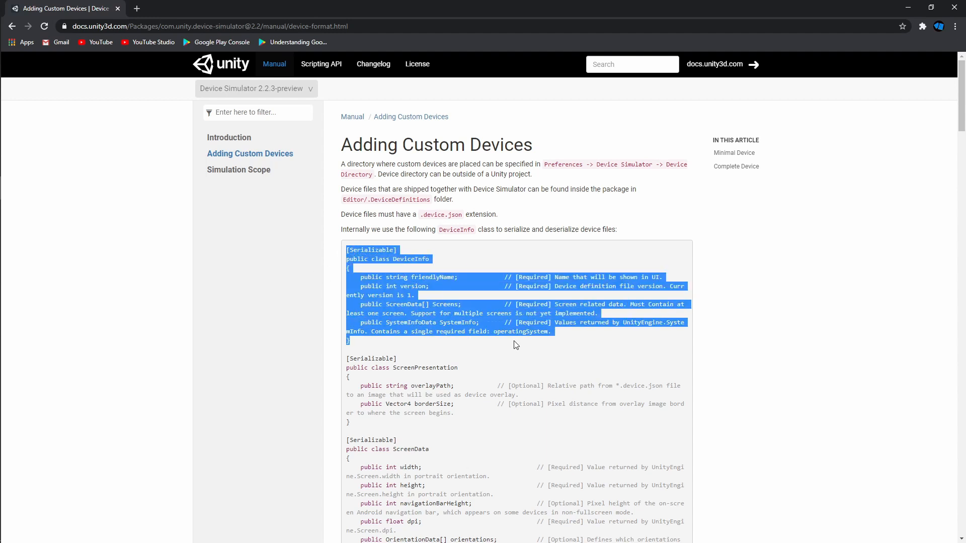
click(459, 267)
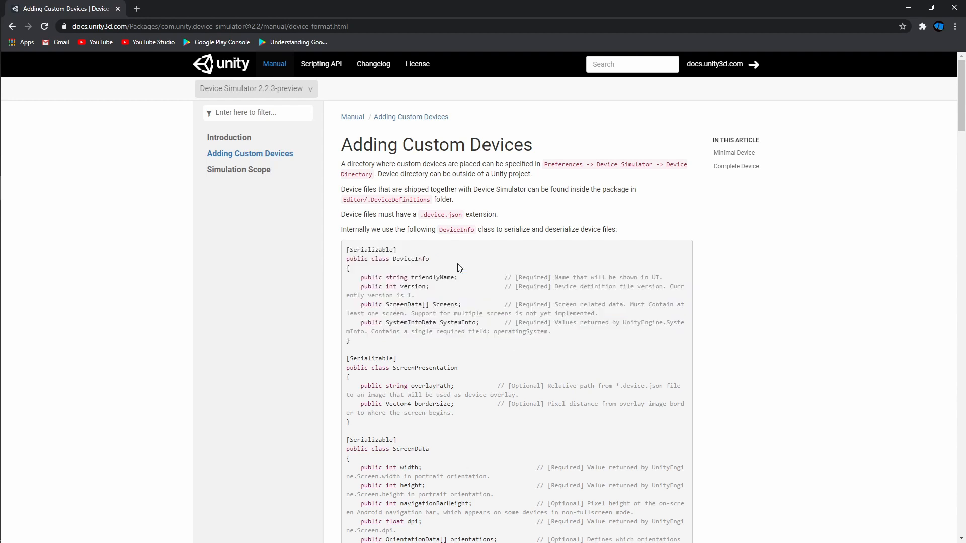
scroll(459, 267, down, 15)
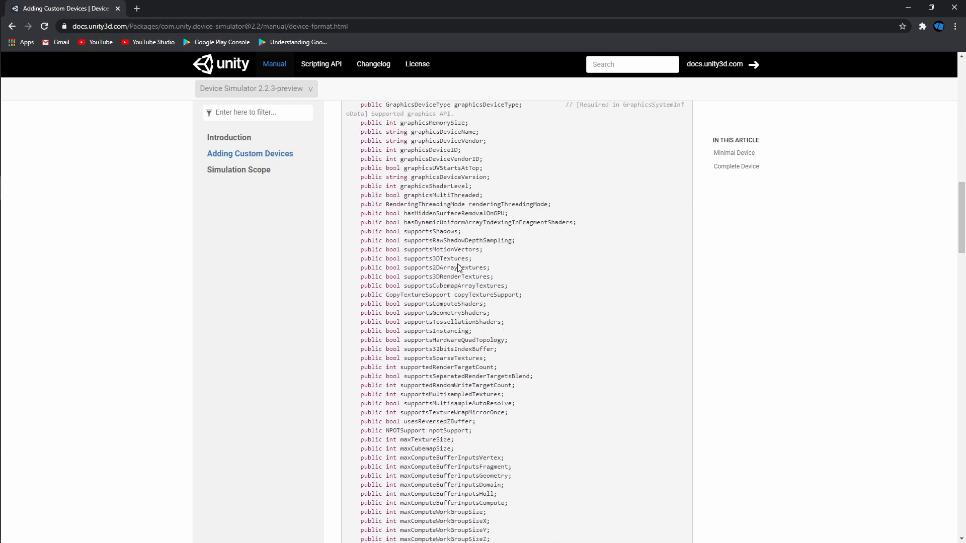
scroll(459, 267, down, 15)
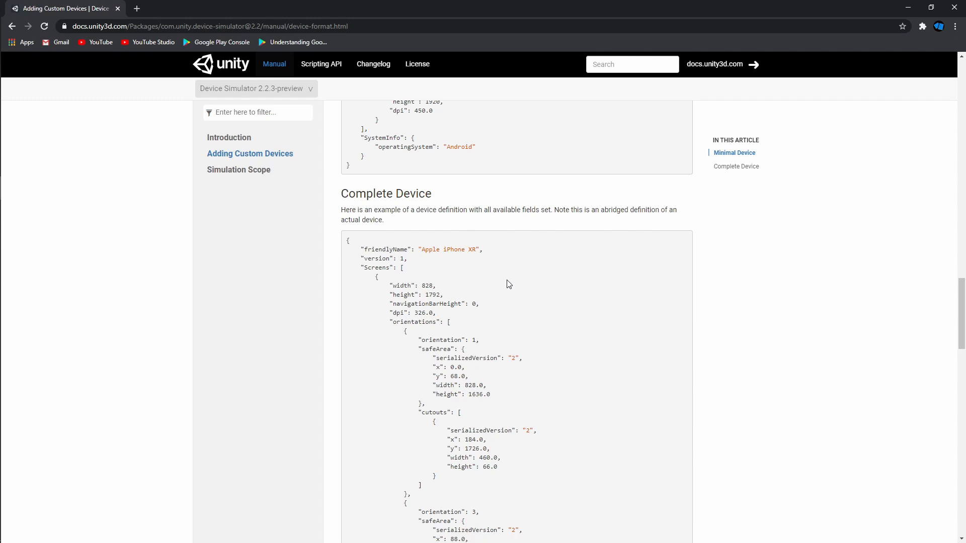
scroll(509, 334, down, 15)
scroll(509, 337, up, 15)
- Copy the entire Complete Device example JSON into the empty MyCustomDevice.device.json file in Visual Studio and save it
drag(348, 241, 399, 415)
scroll(511, 299, down, 10)
scroll(512, 300, down, 10)
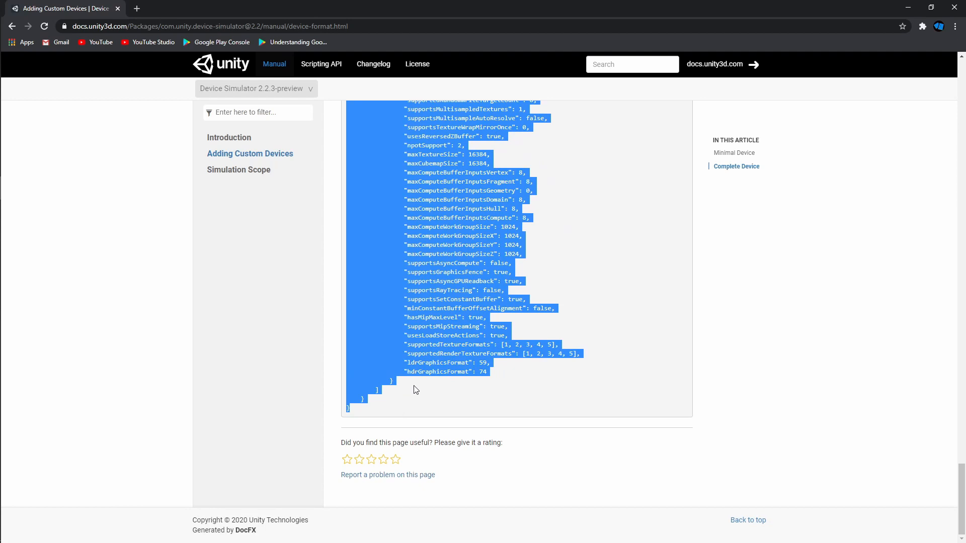
click(908, 7)
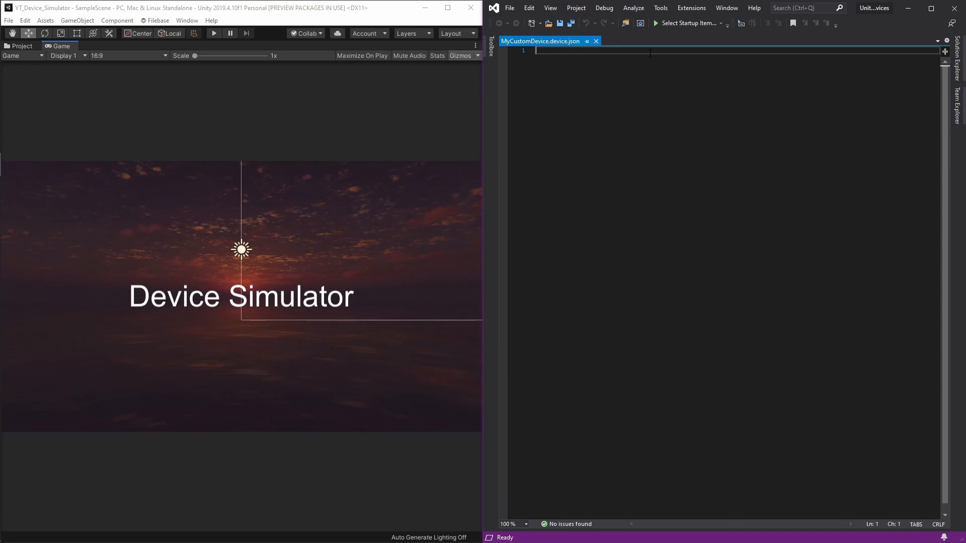
key(ctrl+v)
click(703, 186)
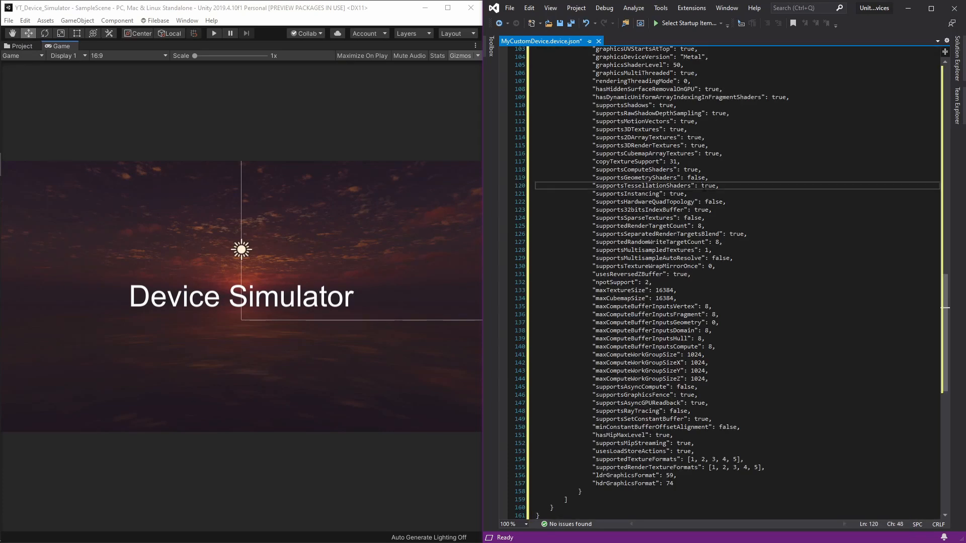
key(ctrl+s)
scroll(695, 240, up, 20)
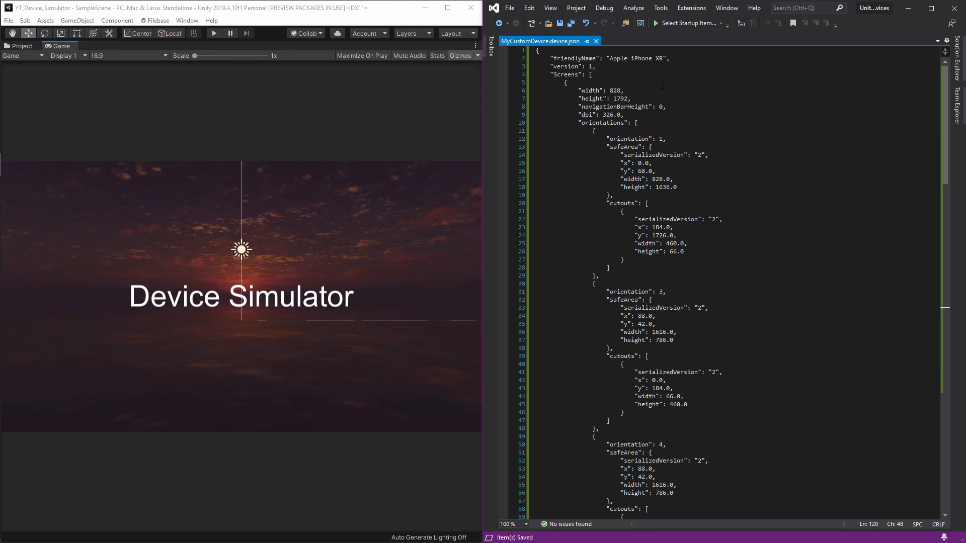
- Switch Unity's Game view to the Simulator view
click(342, 104)
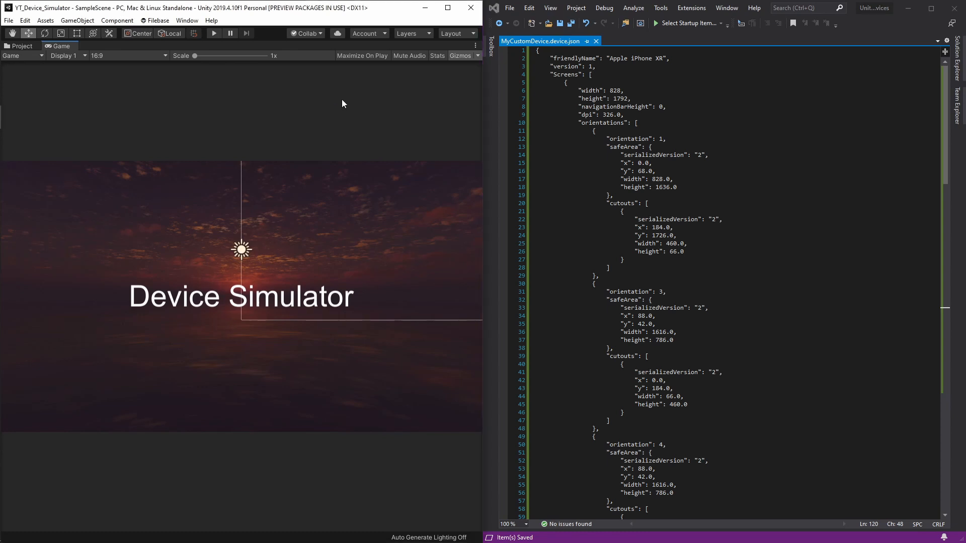
click(41, 57)
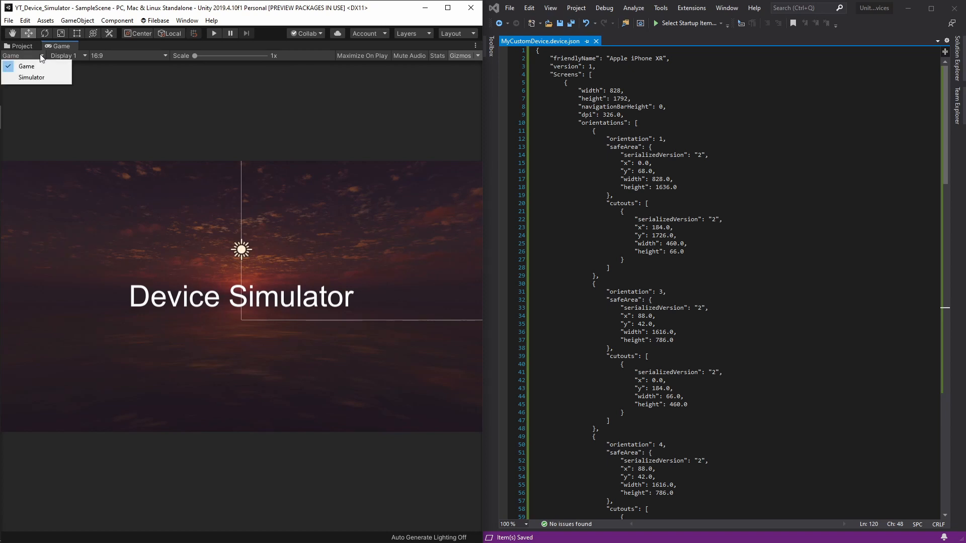
click(30, 78)
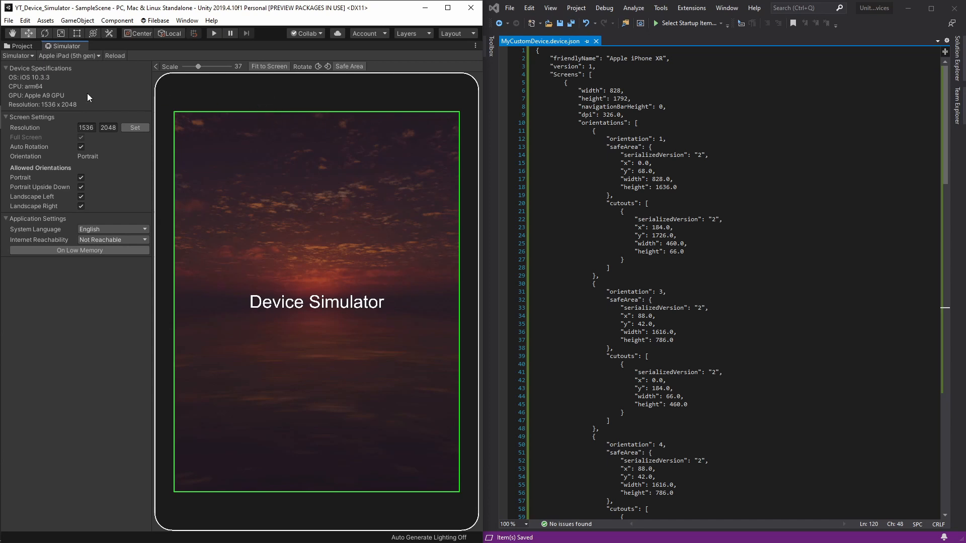
click(90, 57)
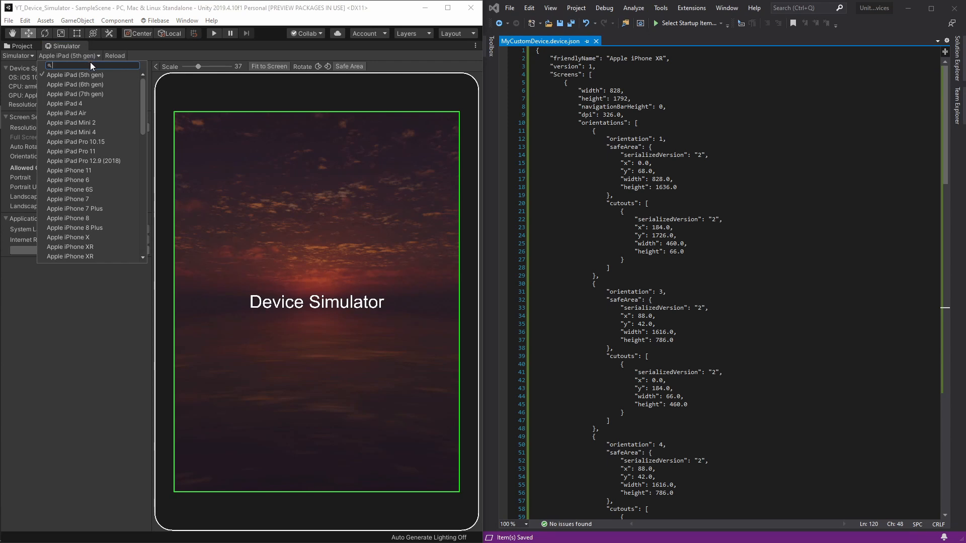
text(Apple)
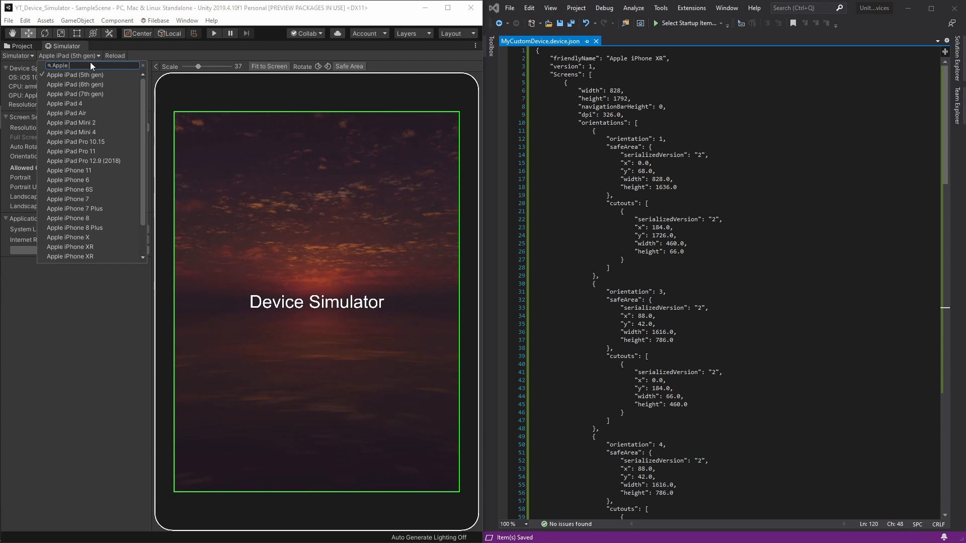
text( iphone)
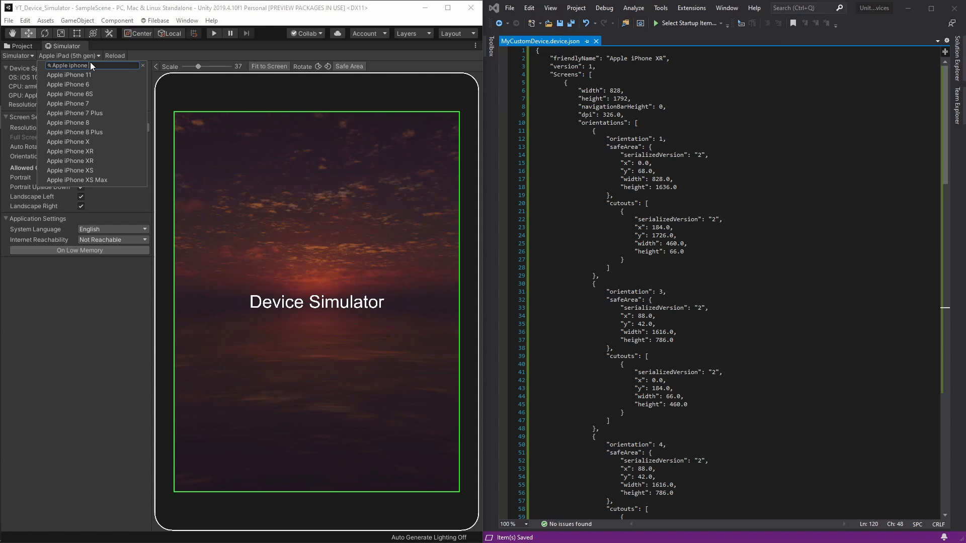
text( xr)
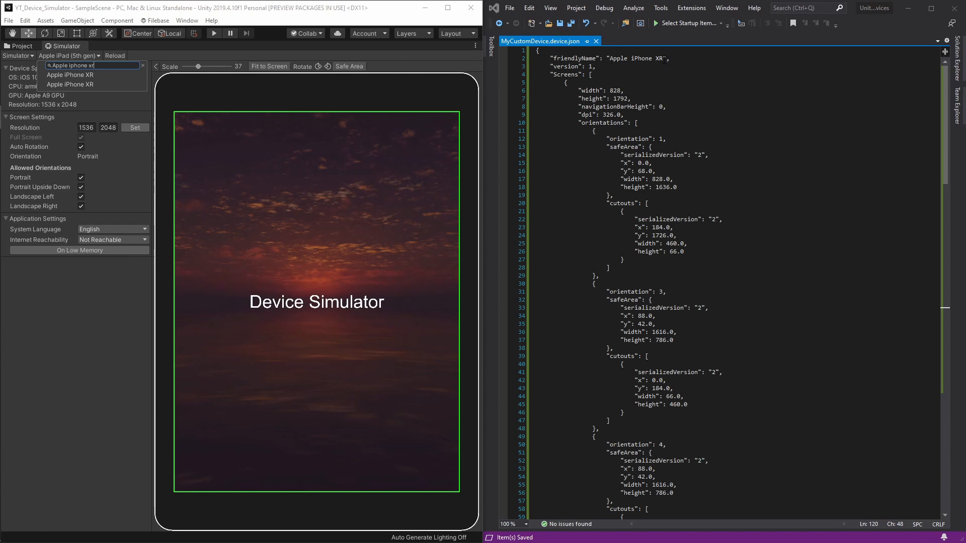
- Change the friendlyName in MyCustomDevice.device.json to "Apple iPhone XR_MyDevice" and save the file
click(664, 59)
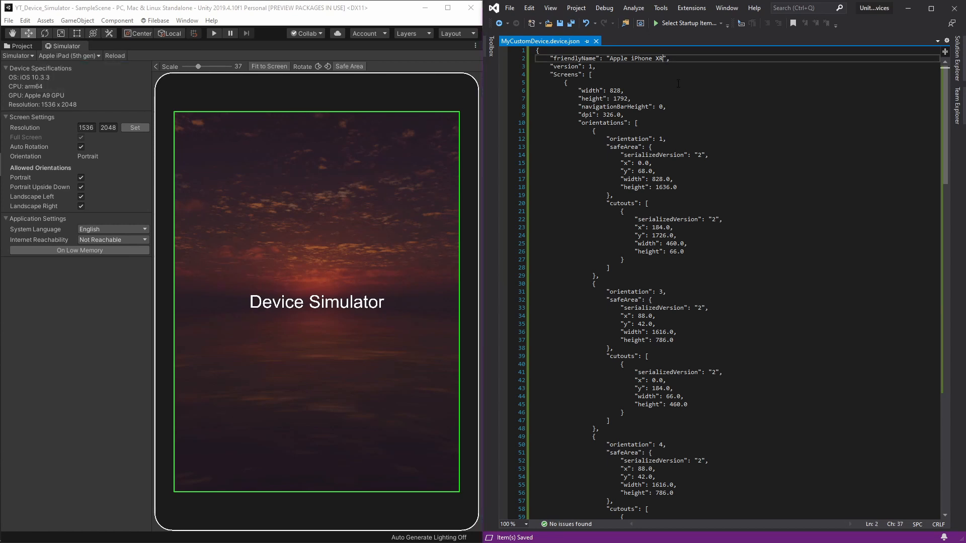
text(XR_MyDevice)
key(ctrl+s)
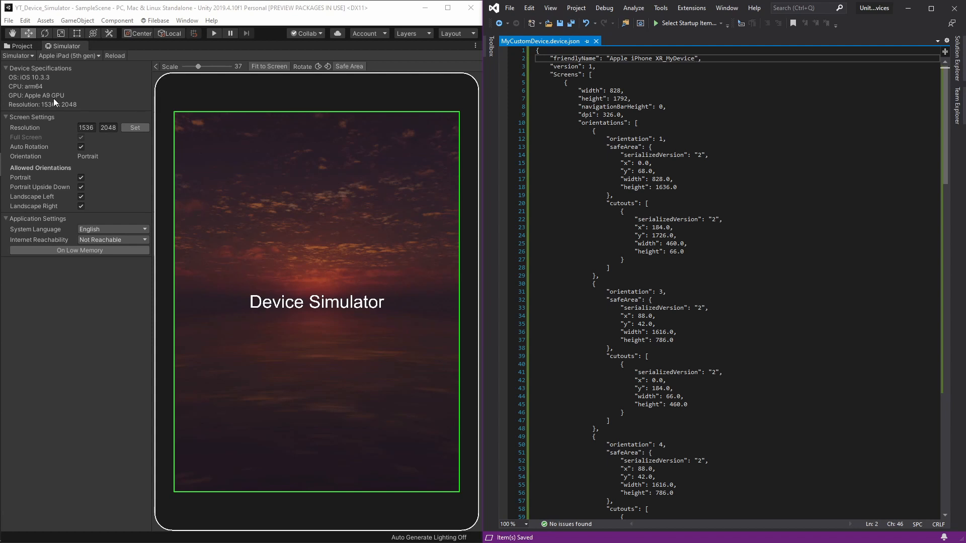
- Refresh Unity's simulator devices by switching the view to Game and back to Simulator
click(80, 80)
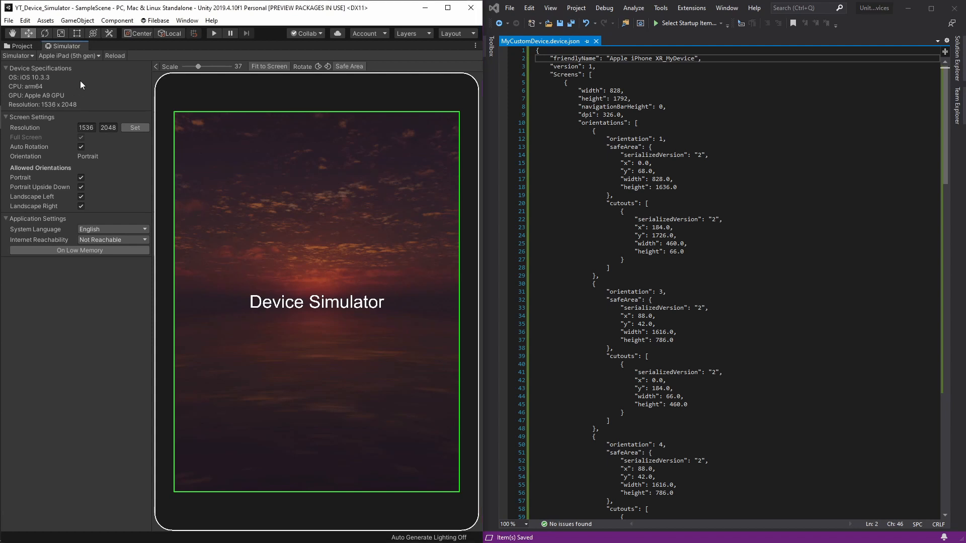
click(32, 57)
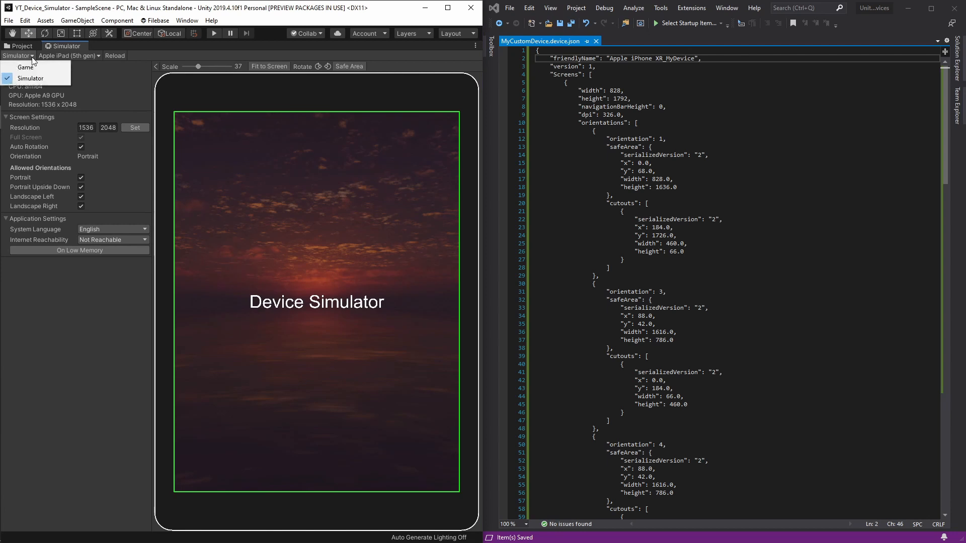
click(26, 66)
click(29, 55)
click(30, 77)
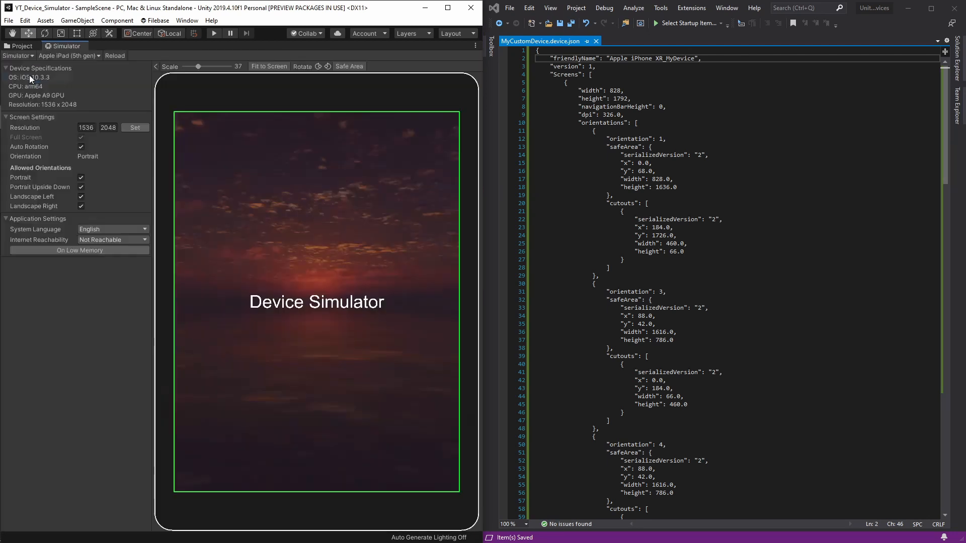
- Search the device list for "Apple iPhone XR" and select Apple iPhone XR_MyDevice as the simulated device
click(93, 56)
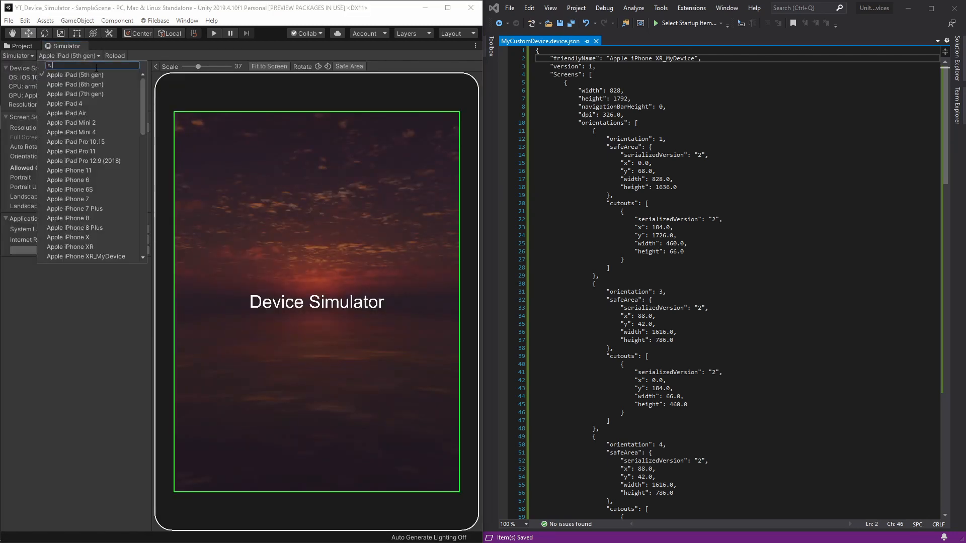
text(Apple)
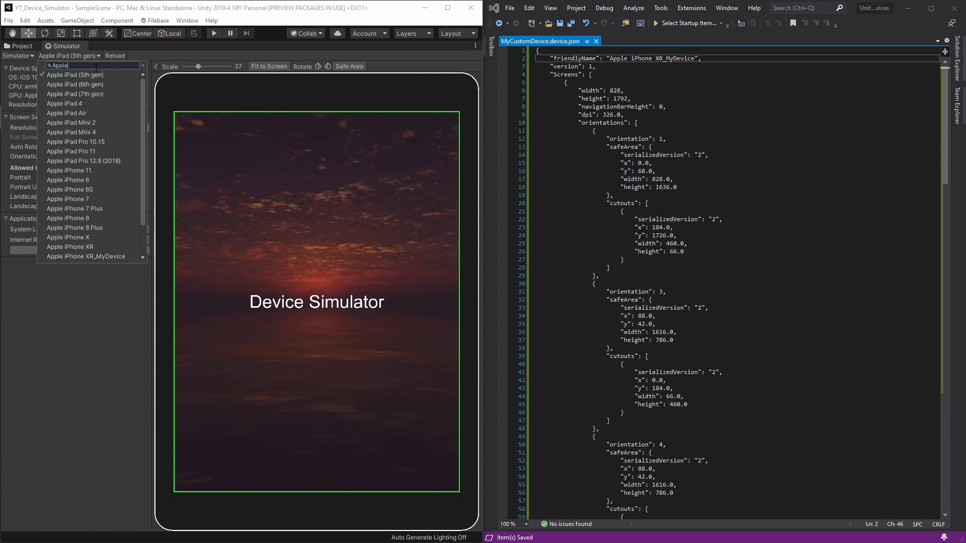
text( iPhone)
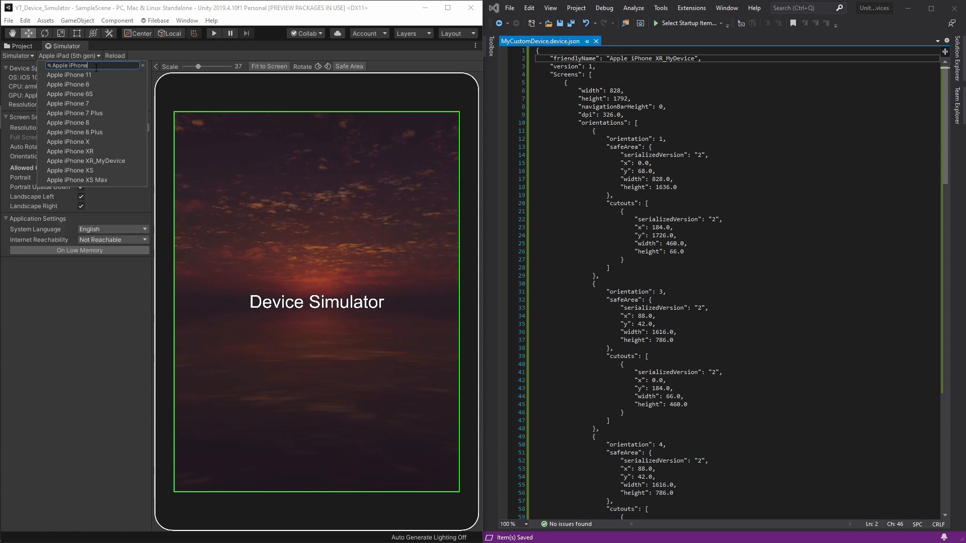
text( XR)
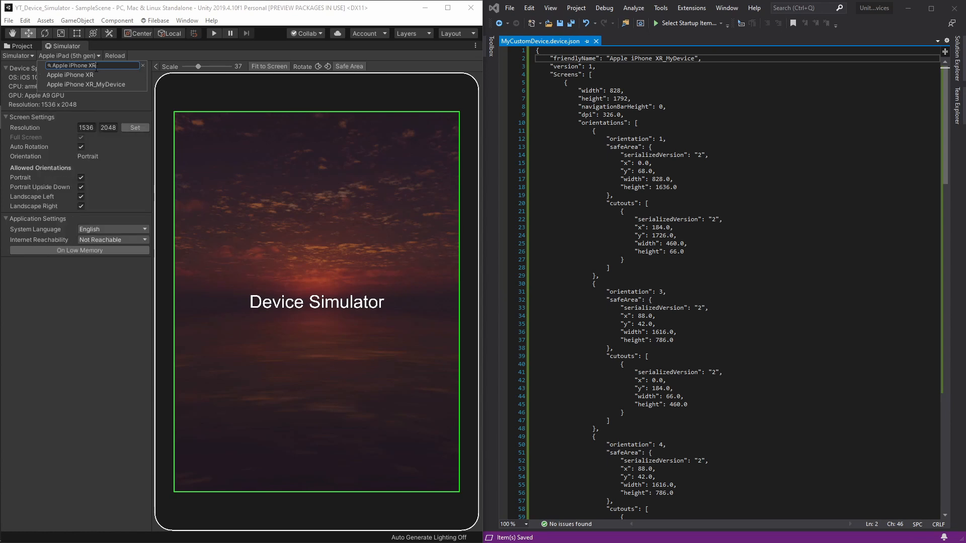
click(99, 85)
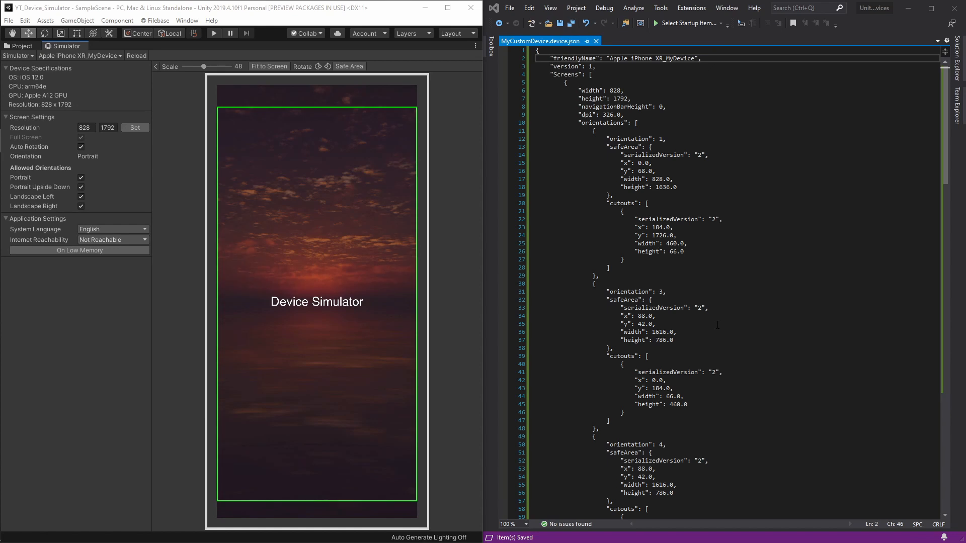
- Examine the presentation block in MyCustomDevice.device.json, highlighting its overlayPath key and the overlay image file name
click(637, 276)
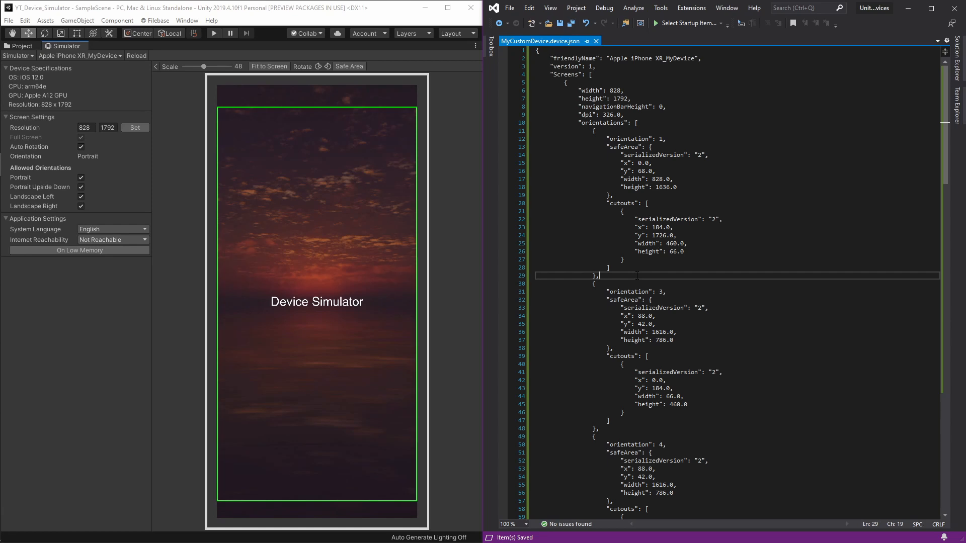
scroll(638, 276, down, 12)
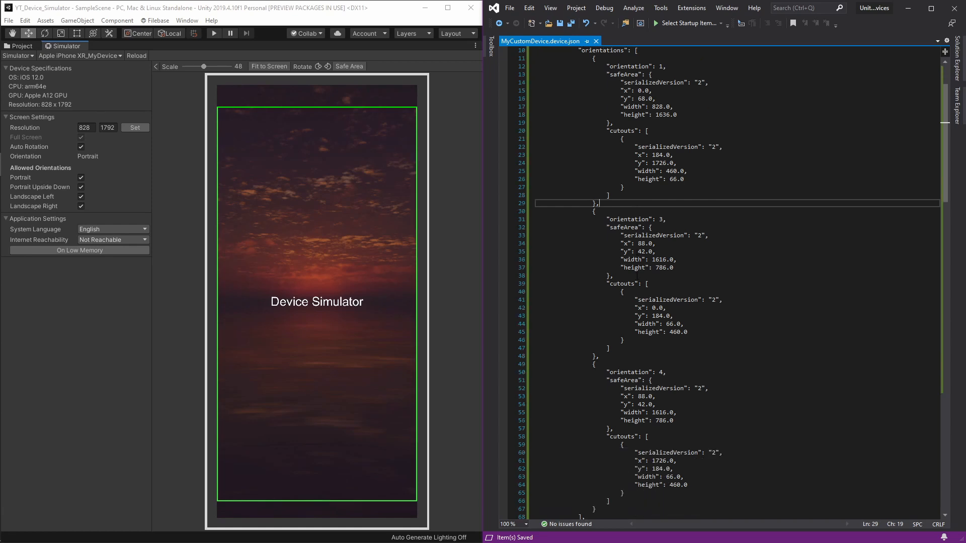
scroll(637, 276, down, 2)
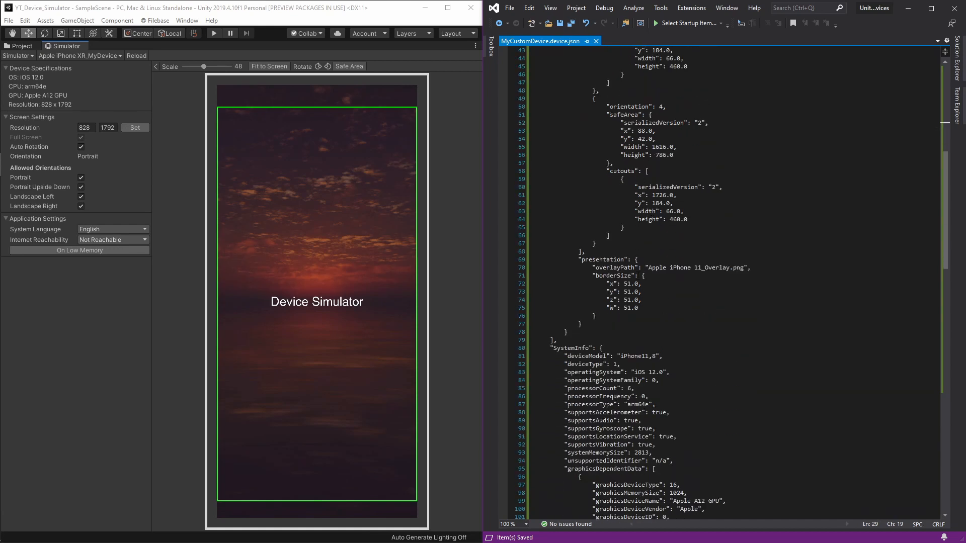
drag(582, 260, 625, 260)
drag(596, 267, 635, 267)
drag(649, 268, 743, 270)
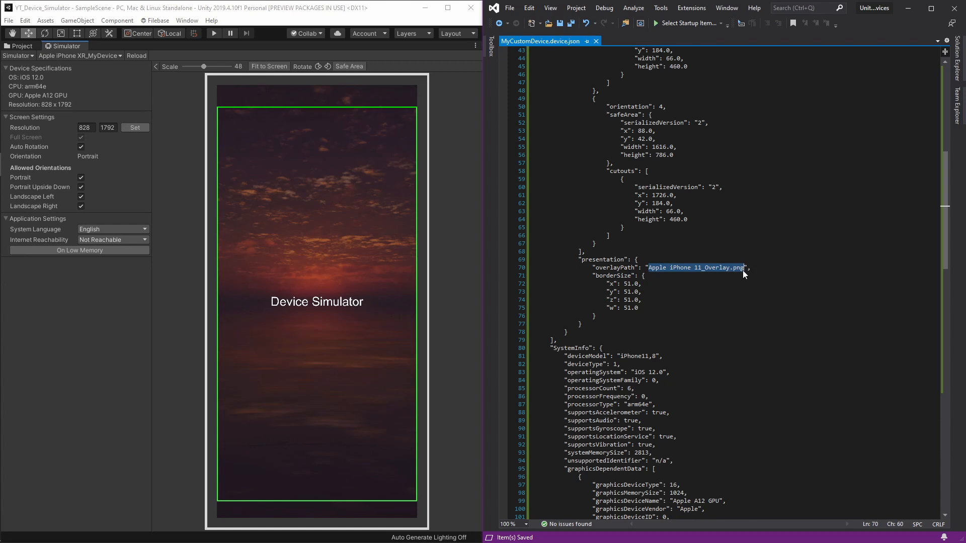
click(758, 268)
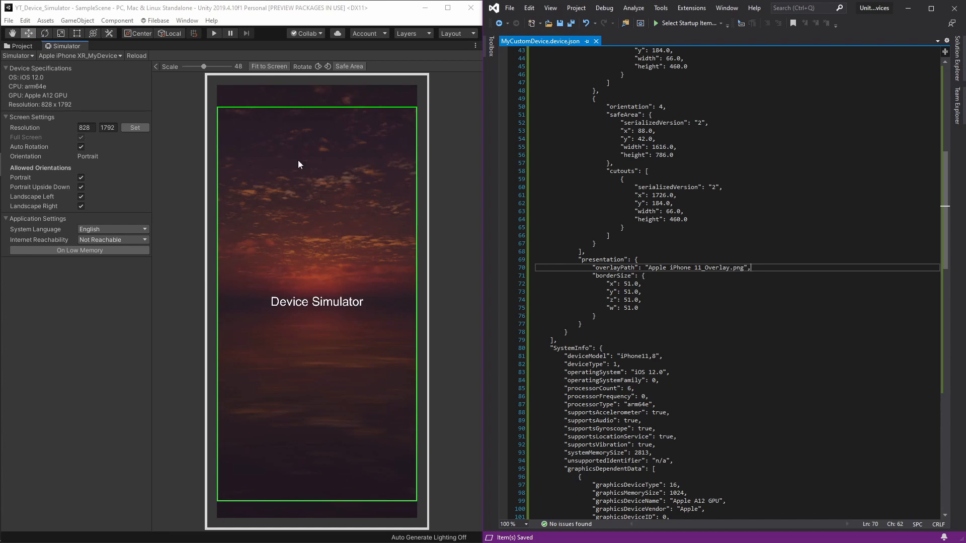
click(167, 143)
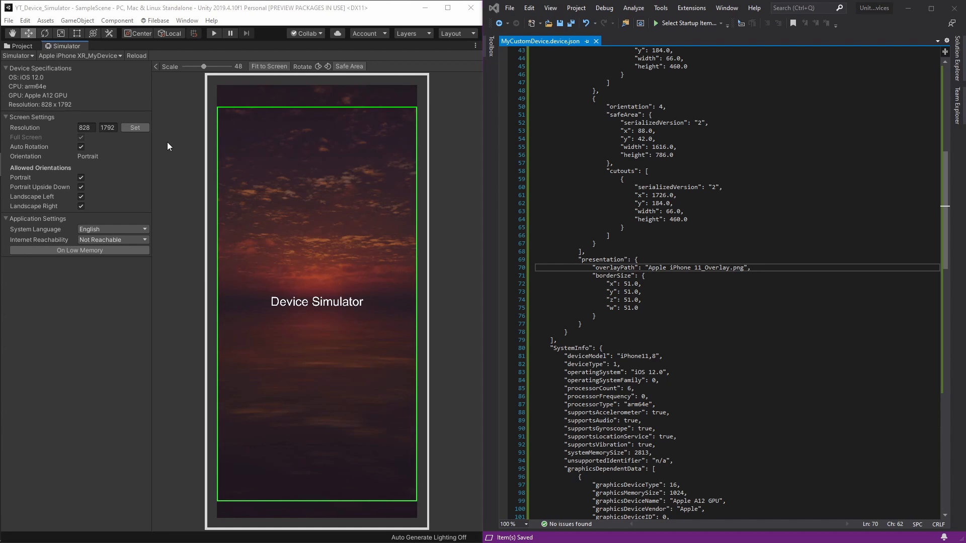
click(22, 46)
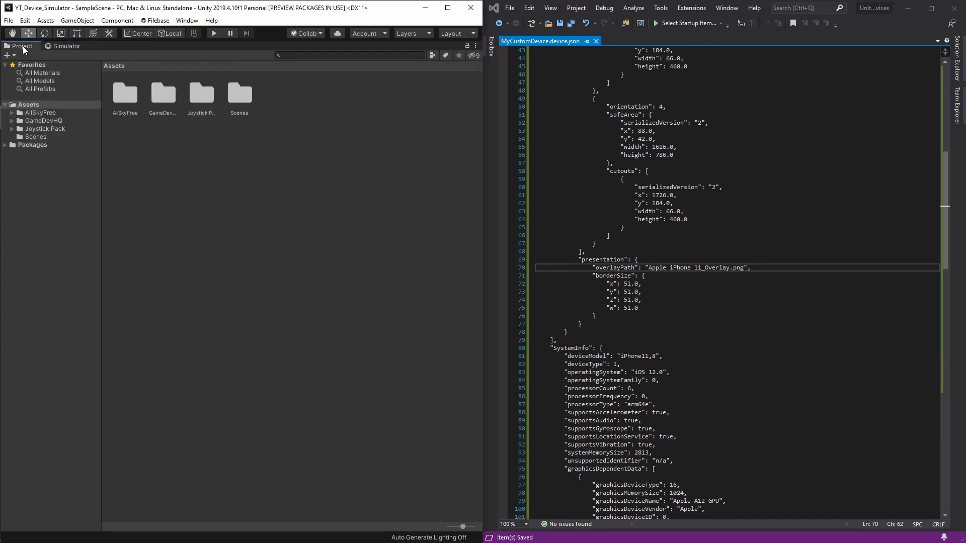
right_click(204, 146)
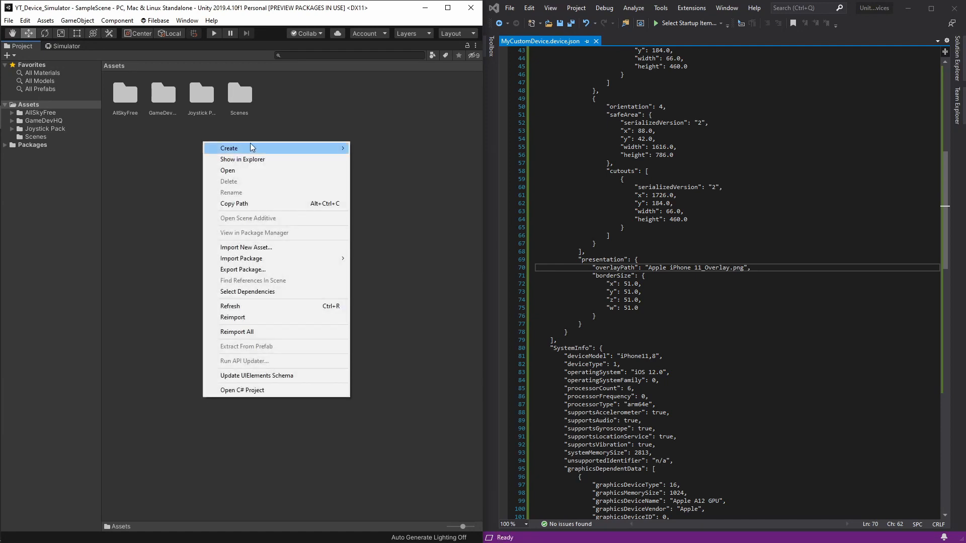
click(249, 160)
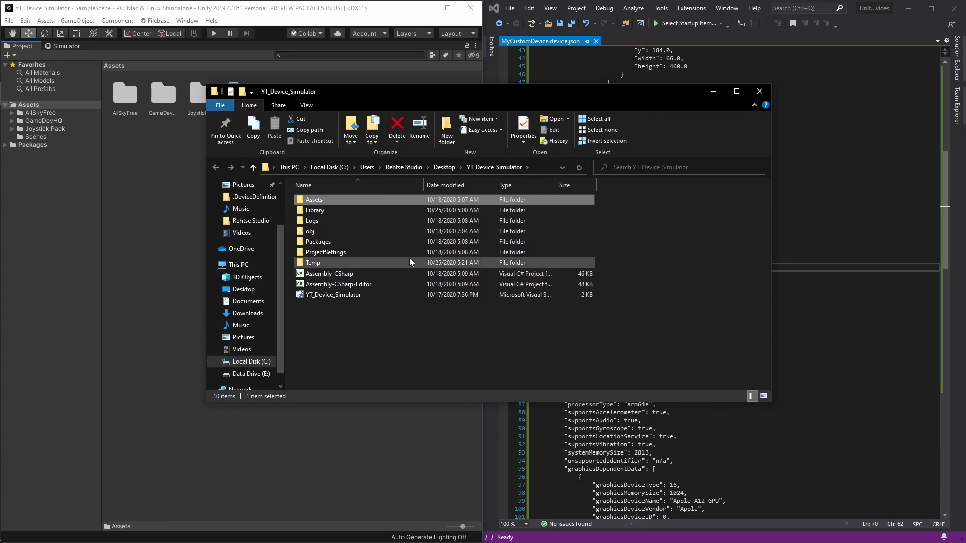
double_click(370, 211)
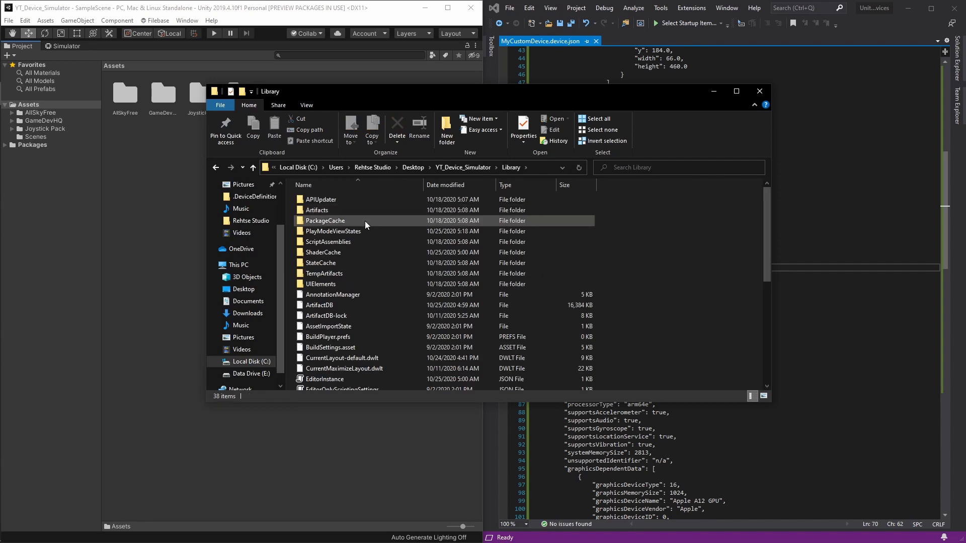
double_click(366, 222)
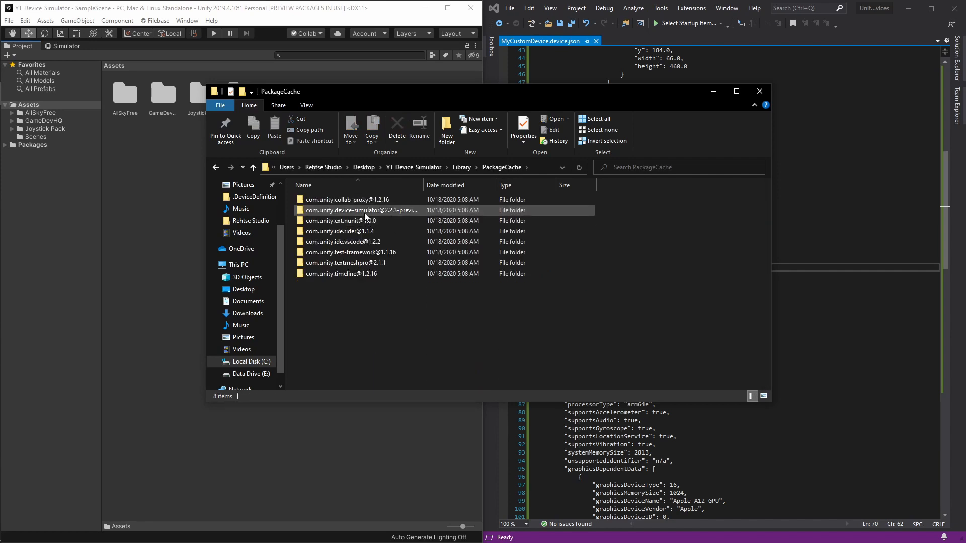
double_click(364, 212)
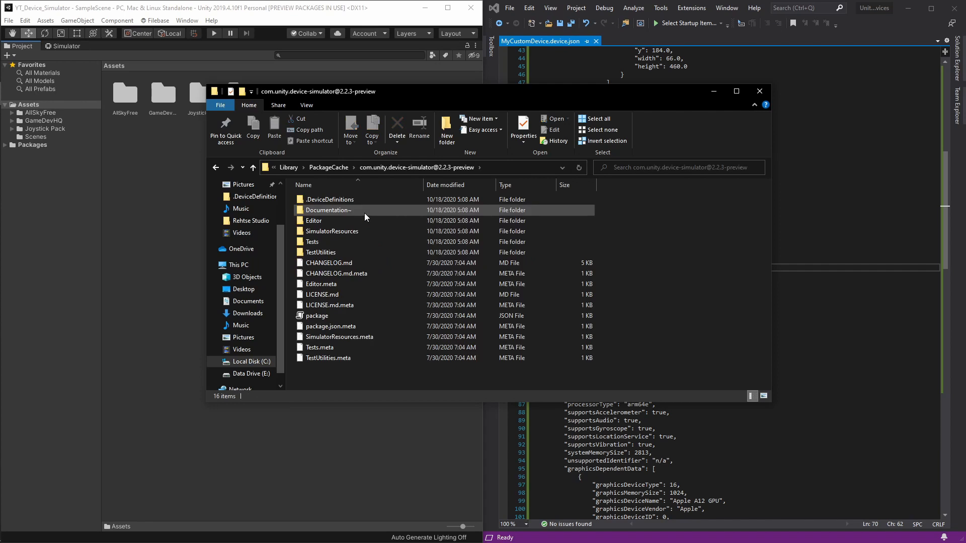
double_click(331, 201)
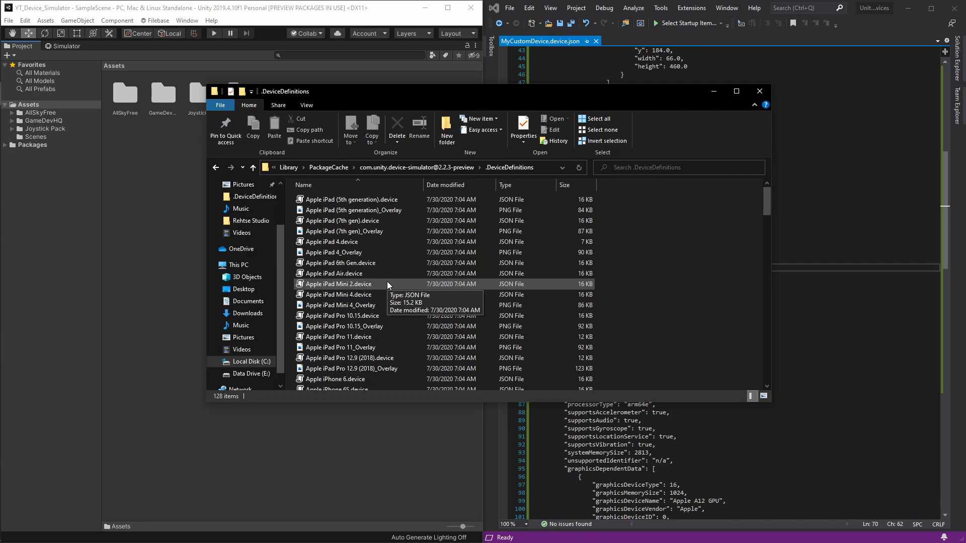
- Copy the Apple iPhone 11_Overlay PNG into the Unity Custom Devices folder on the desktop and return to Unity's Simulator view
scroll(387, 286, down, 4)
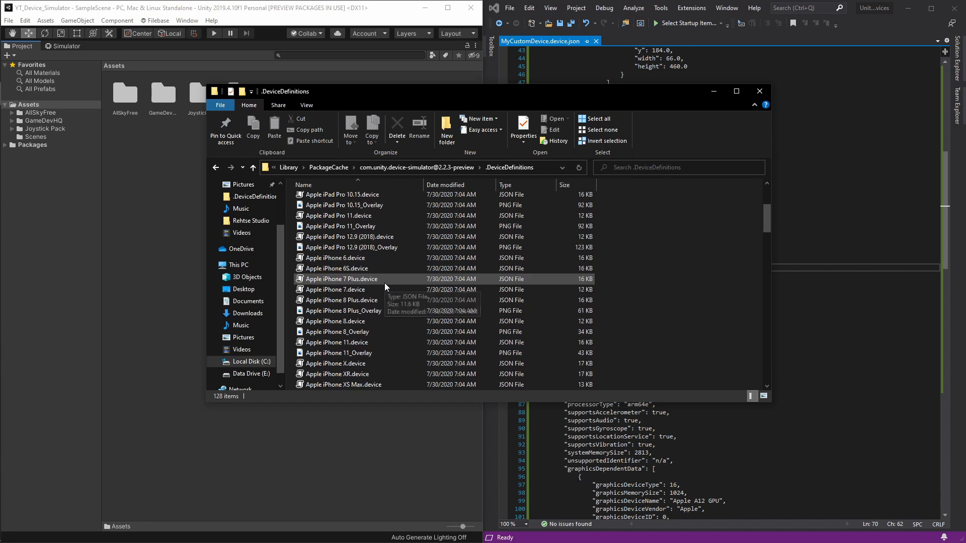
click(371, 354)
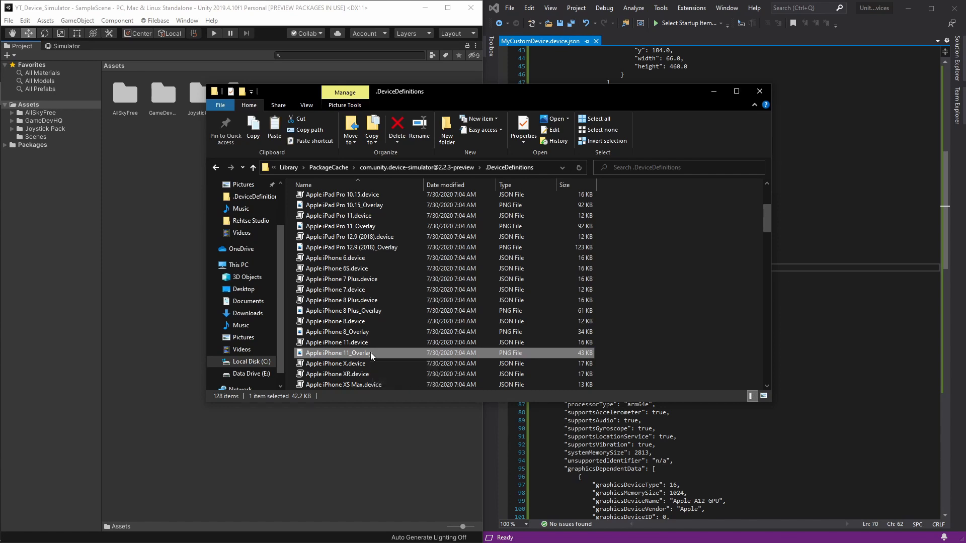
scroll(257, 265, up, 2)
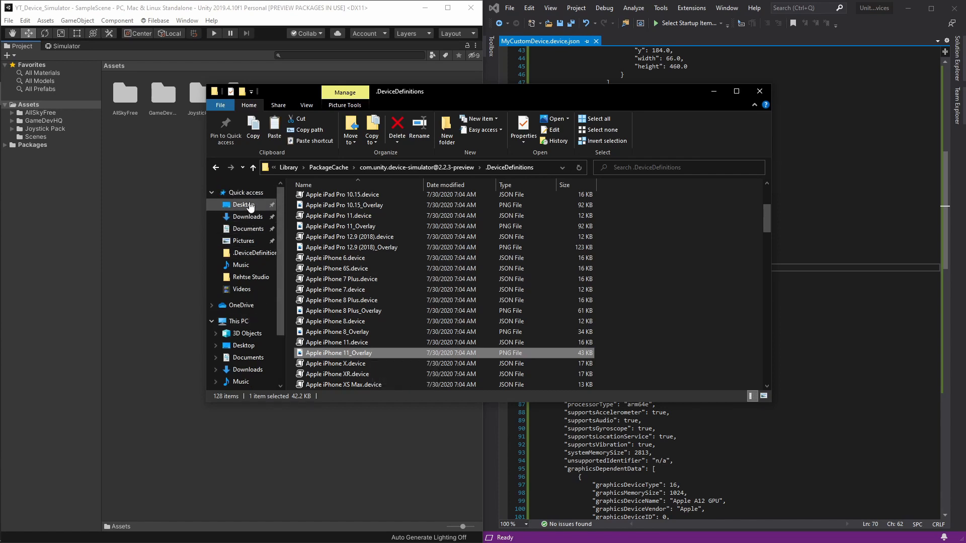
click(247, 205)
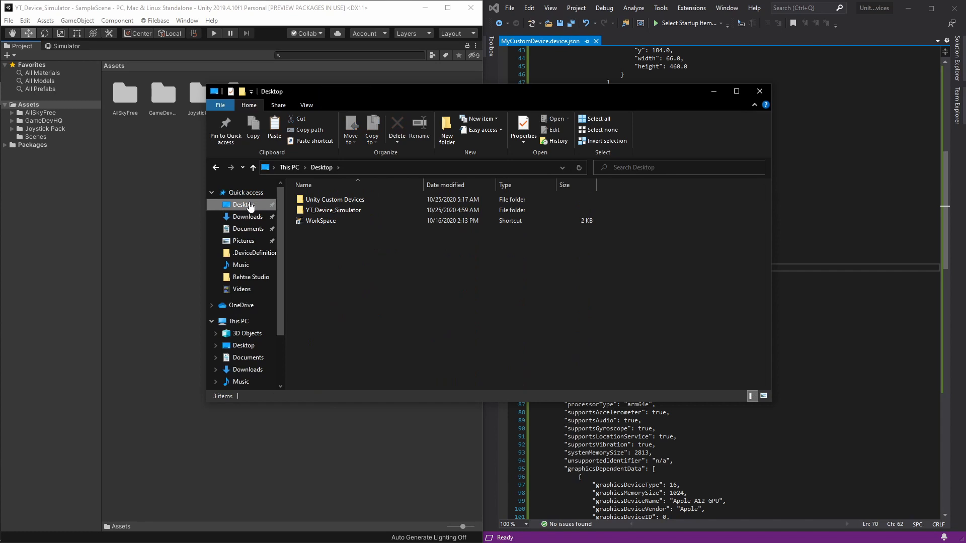
double_click(335, 200)
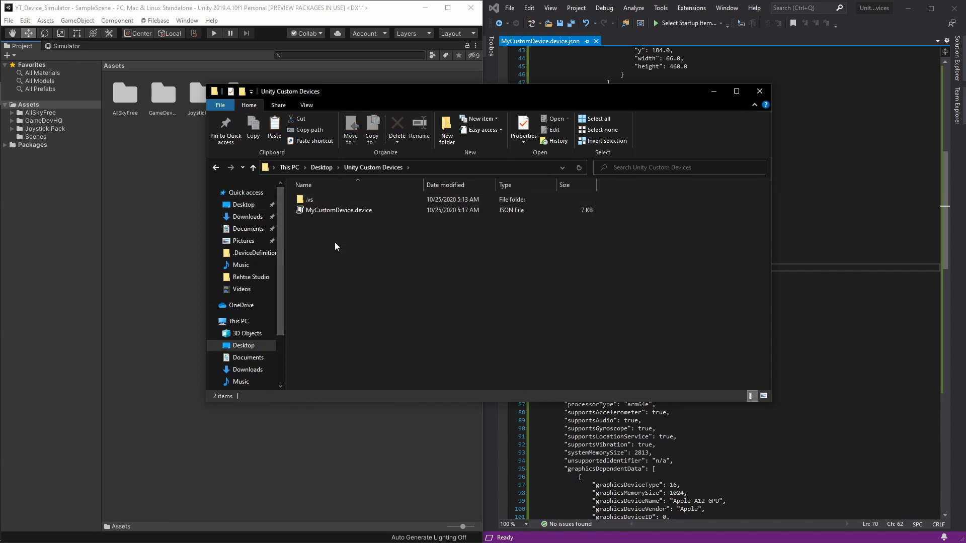
key(ctrl+v)
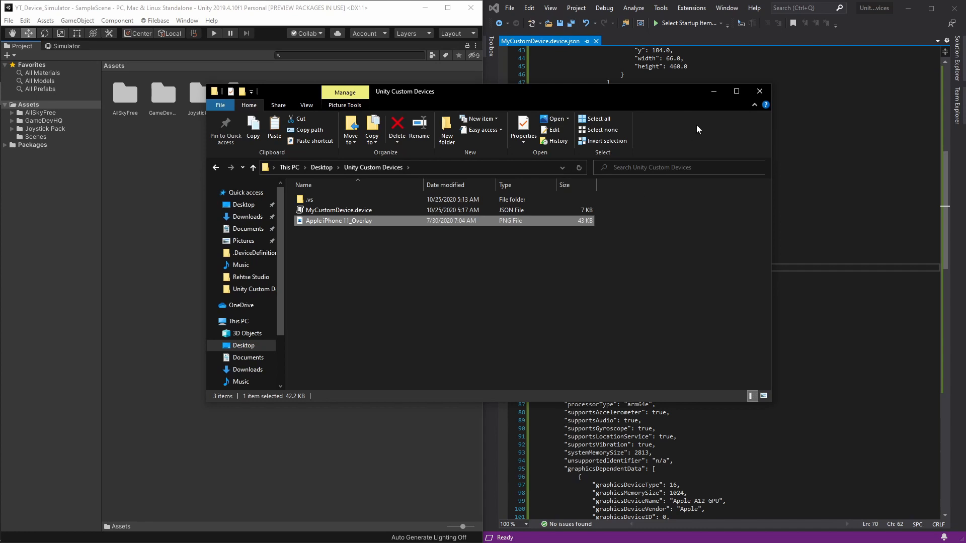
click(713, 94)
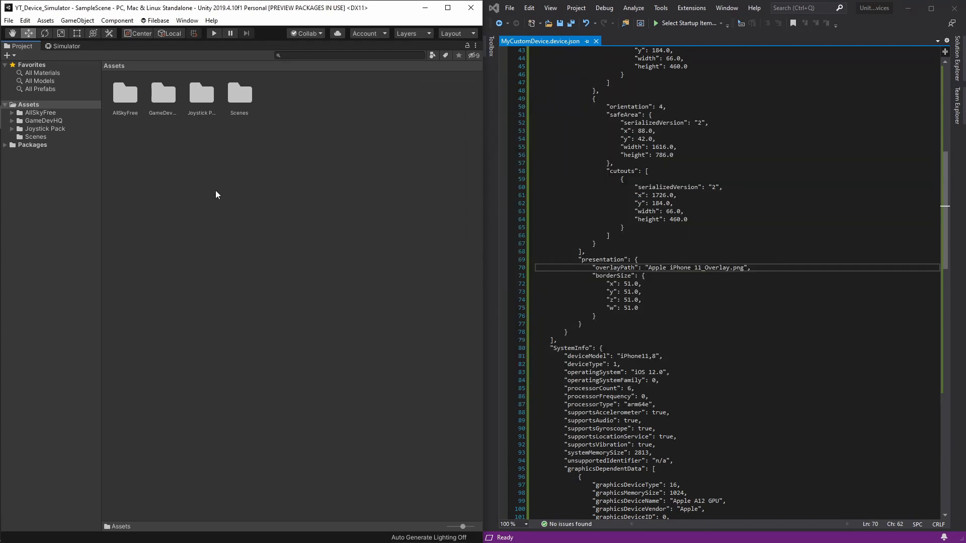
click(66, 46)
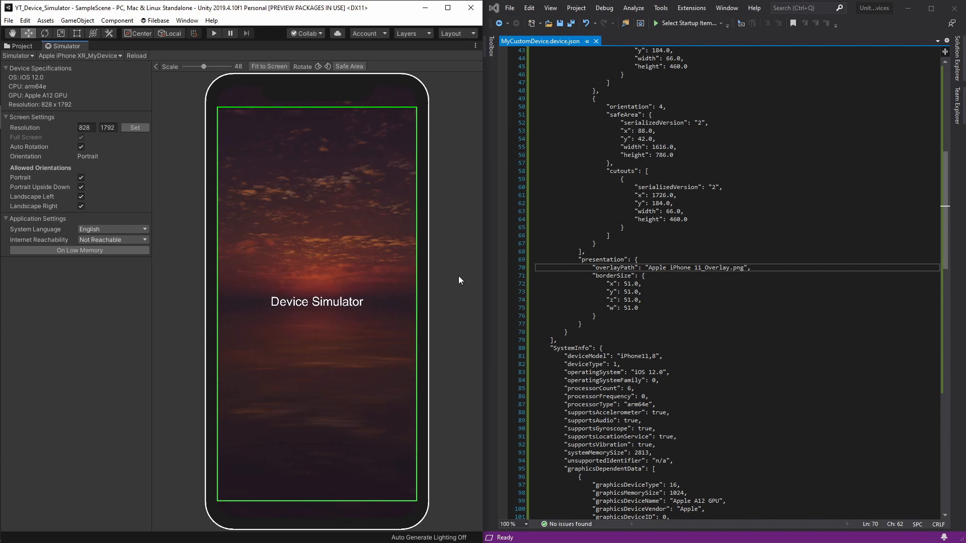
- Examine the beginning of MyCustomDevice.device.json, going over the friendlyName, version and Screens entries
scroll(877, 211, down, 1)
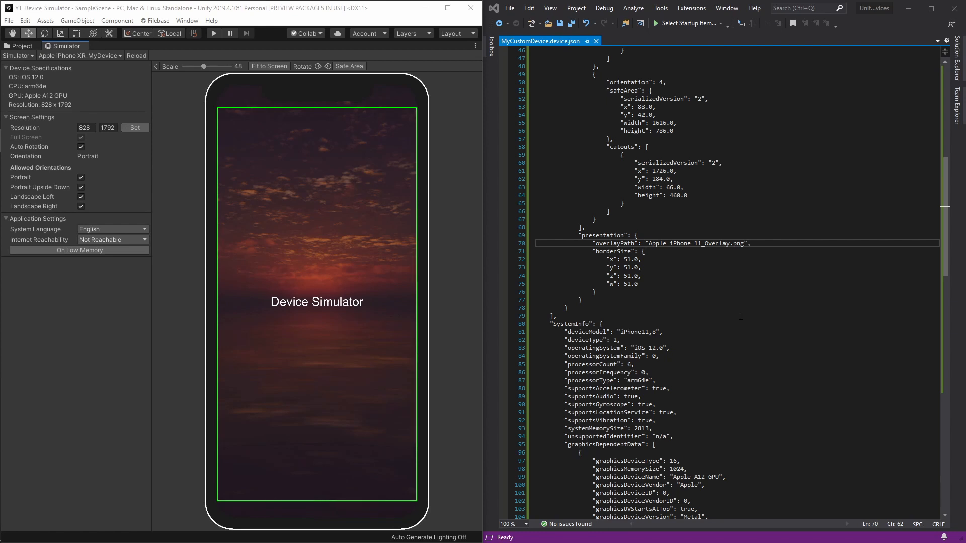
scroll(698, 312, up, 6)
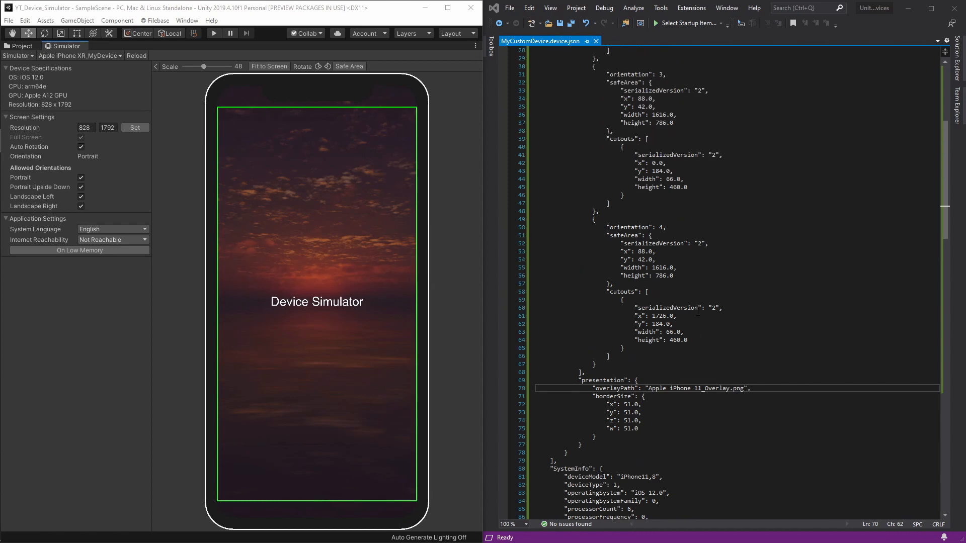
scroll(698, 313, up, 9)
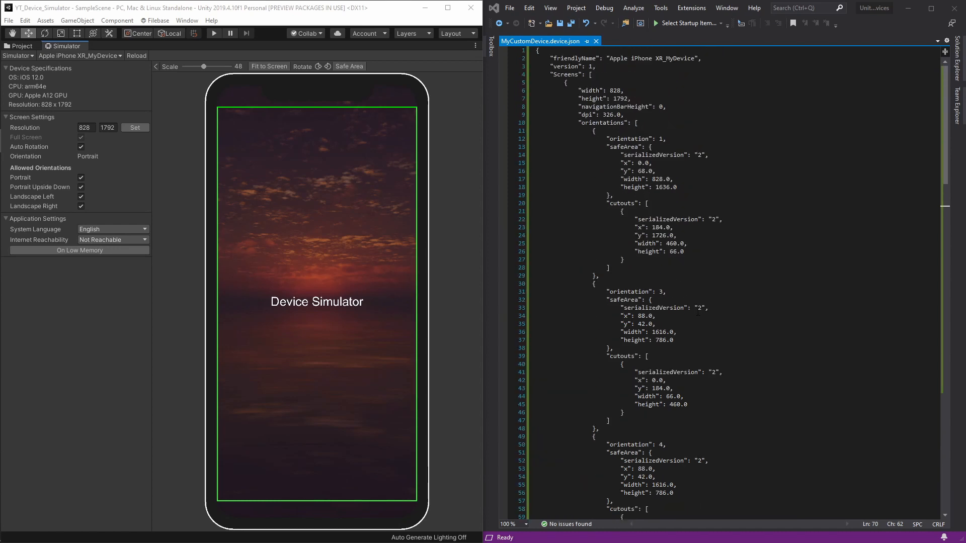
click(602, 75)
click(603, 83)
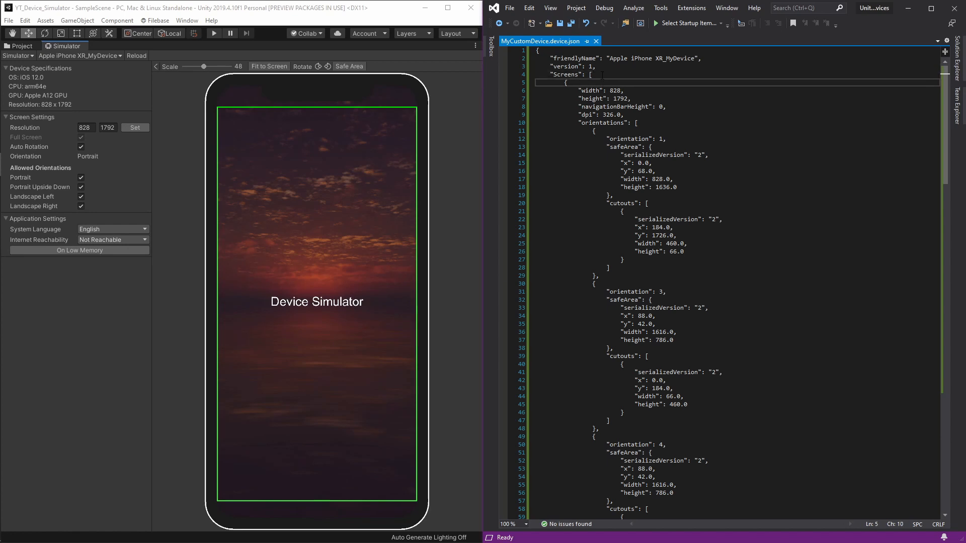
click(723, 59)
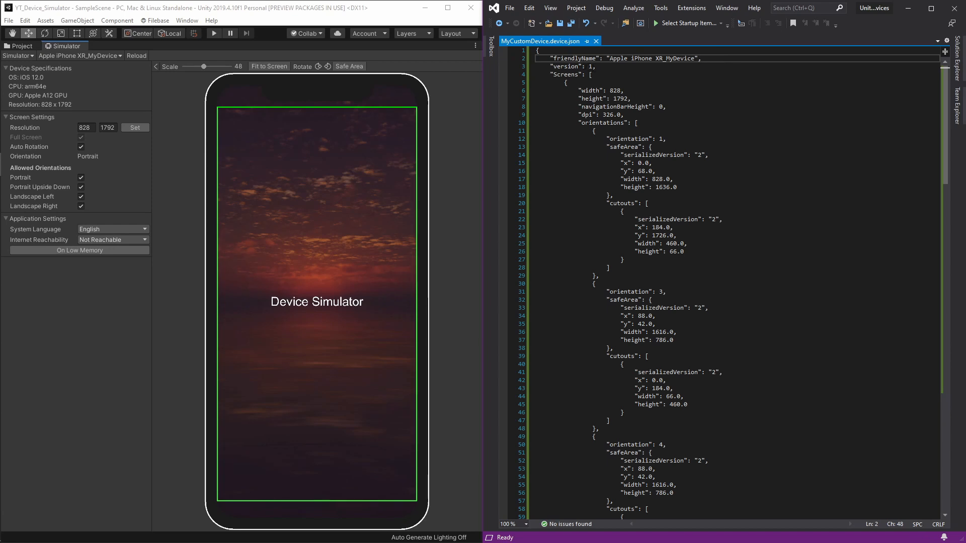
drag(550, 67, 599, 66)
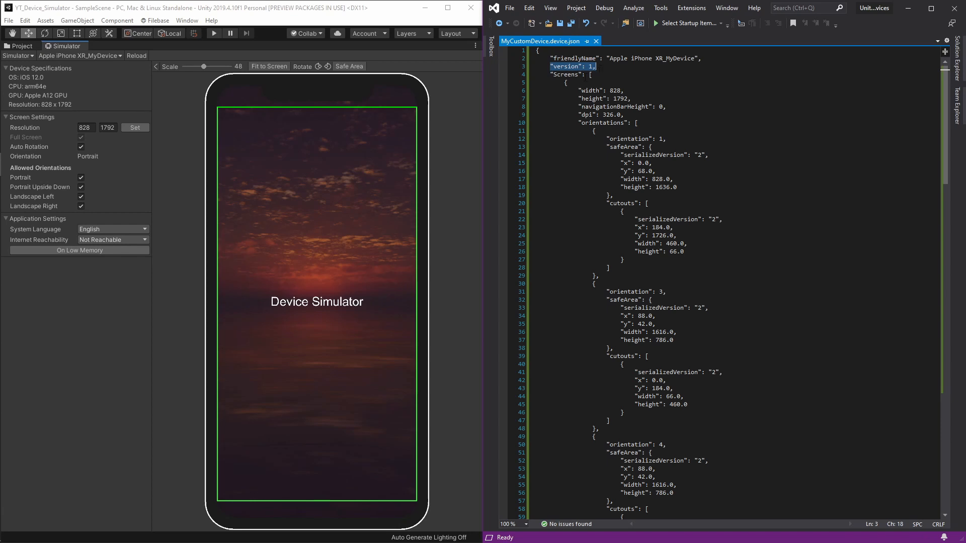
drag(553, 75, 580, 75)
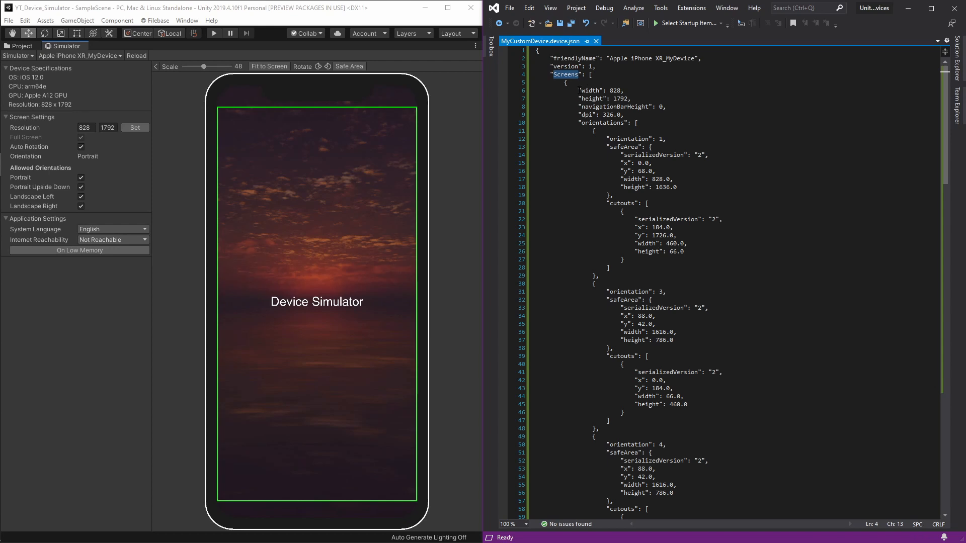
- Examine the screen's width, height, navigationBarHeight and dpi entries in MyCustomDevice.device.json, highlighting them
drag(579, 91, 722, 93)
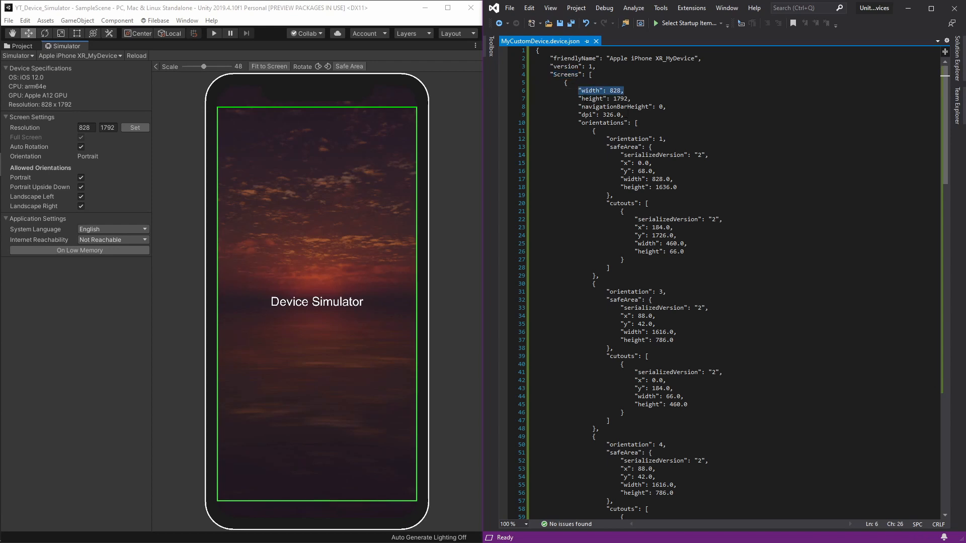
drag(580, 99, 632, 99)
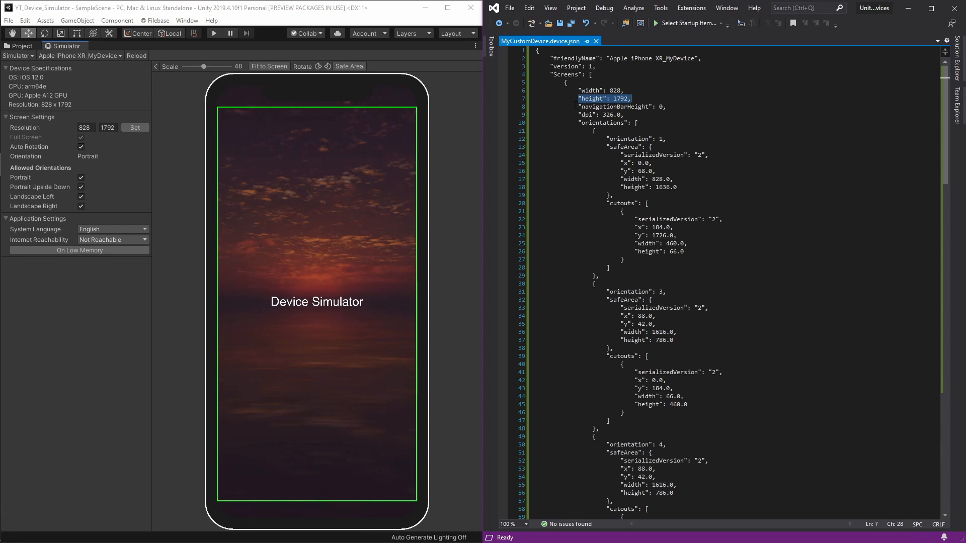
drag(577, 106, 668, 108)
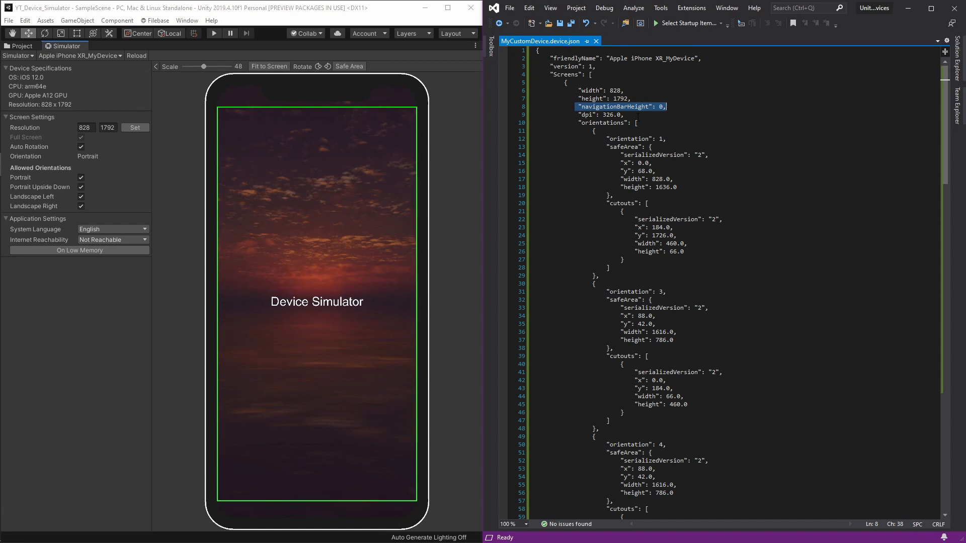
click(630, 115)
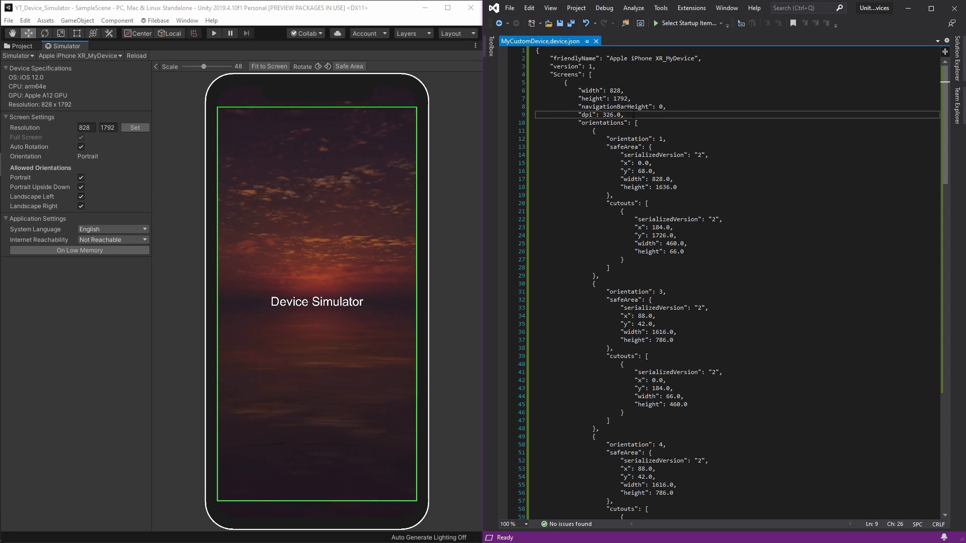
drag(580, 124, 729, 338)
click(661, 114)
drag(576, 91, 672, 116)
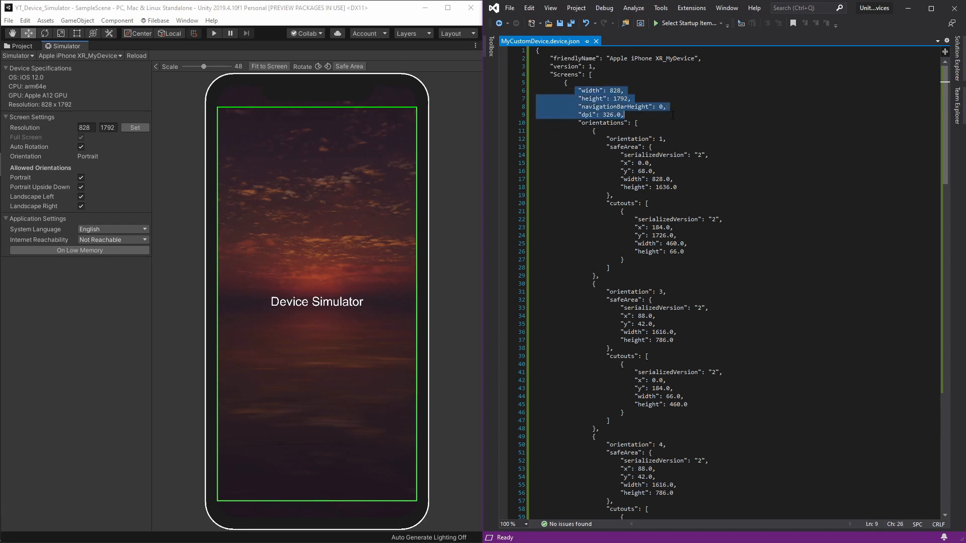
click(634, 115)
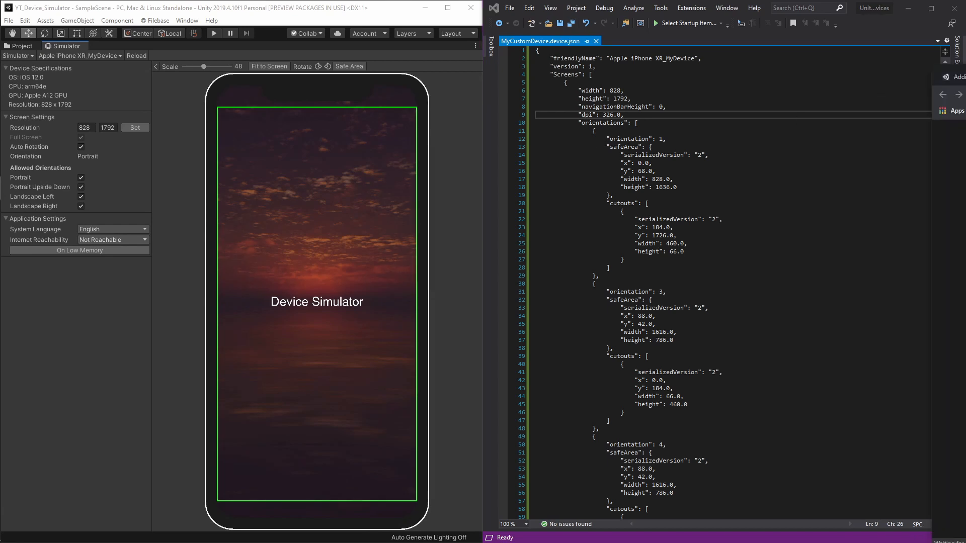
drag(906, 126, 606, 51)
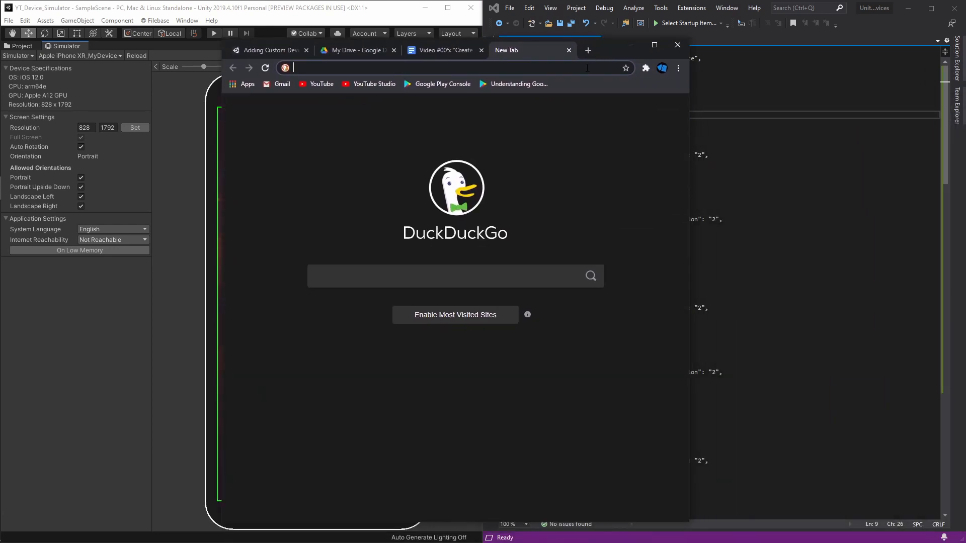
text(iphone s)
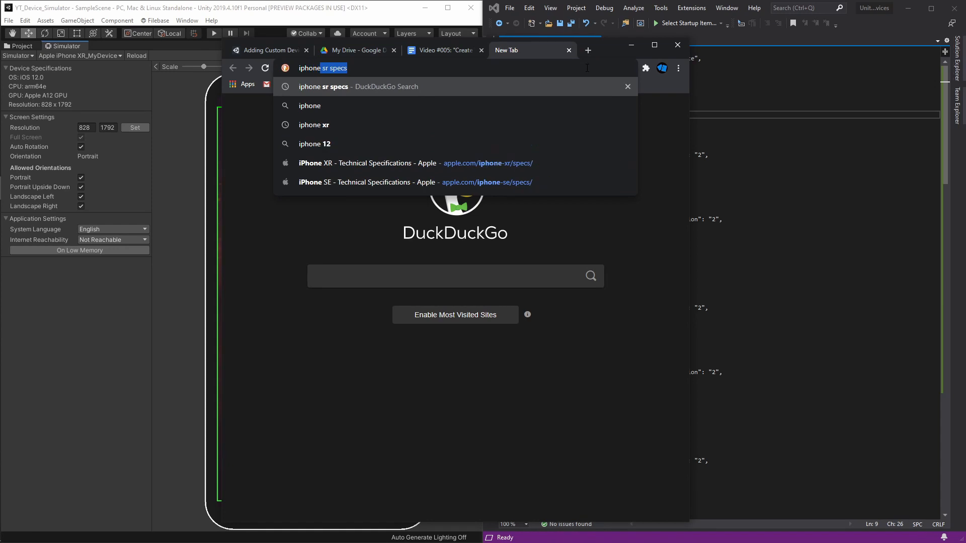
key(BackSpace)
key(BackSpace)
text(x)
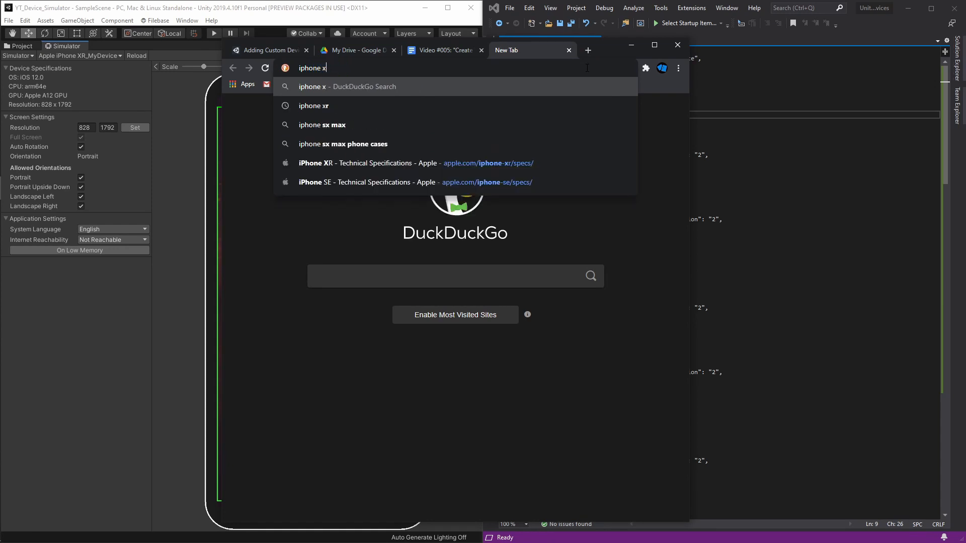
text(r specs)
key(Return)
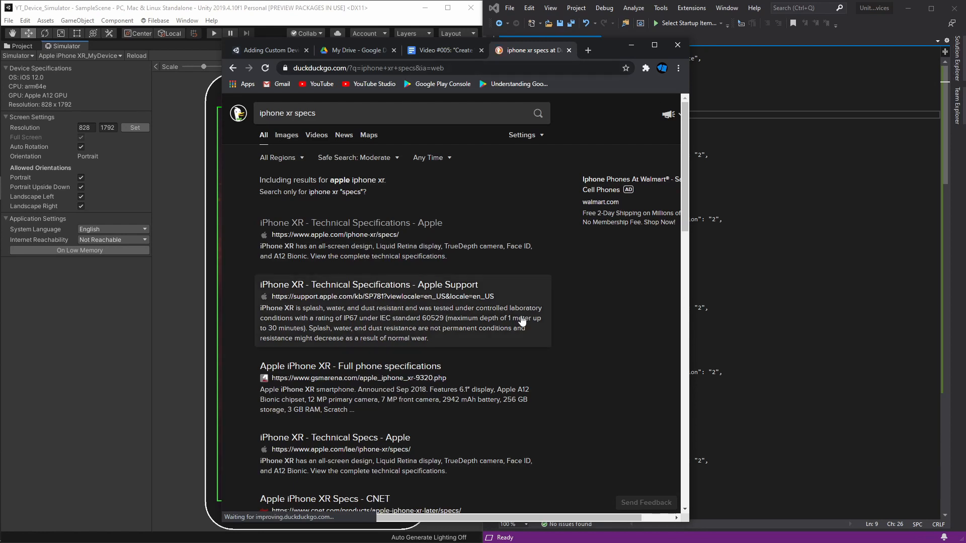
click(382, 235)
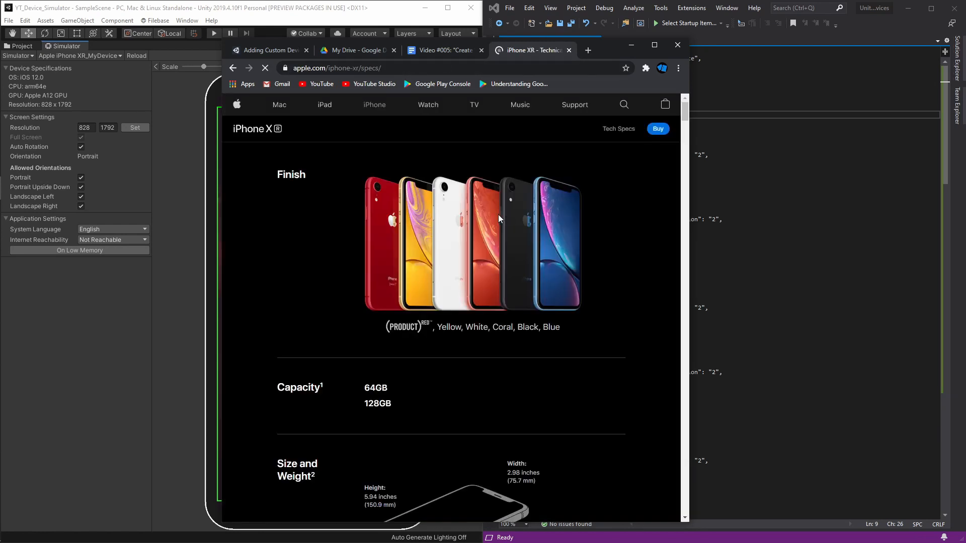
- Examine the display section of the iPhone XR specifications, highlighting the pixel resolution and ppi values, and move the browser window aside
scroll(481, 288, down, 10)
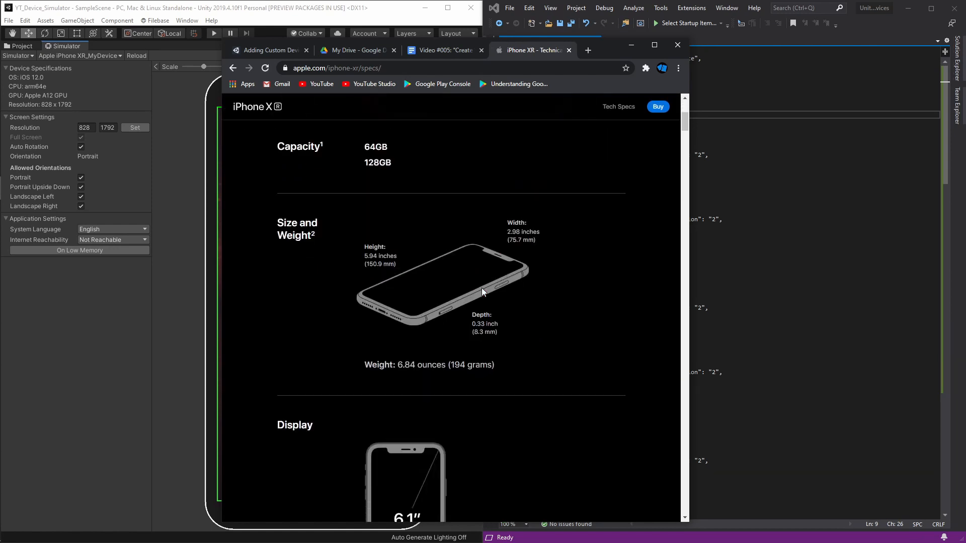
scroll(481, 292, down, 1)
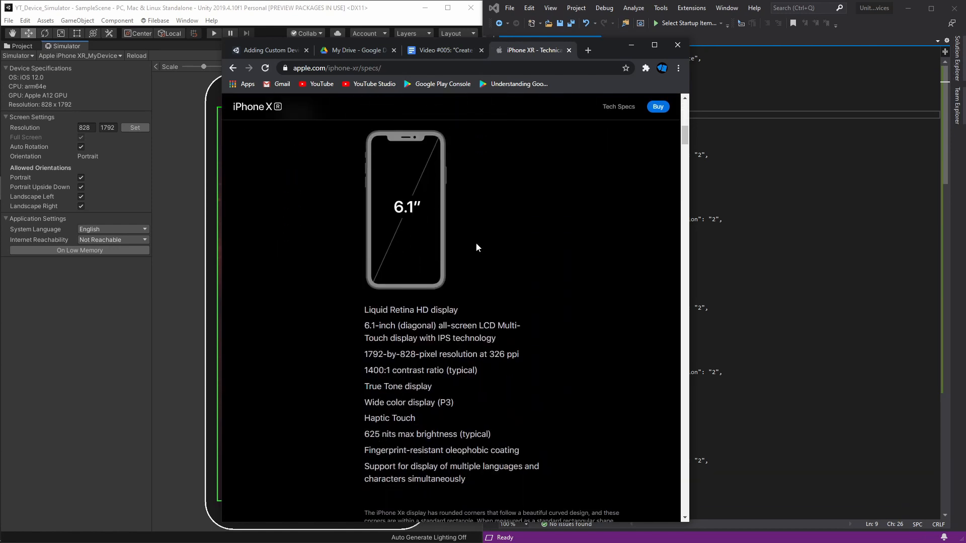
scroll(484, 217, down, 1)
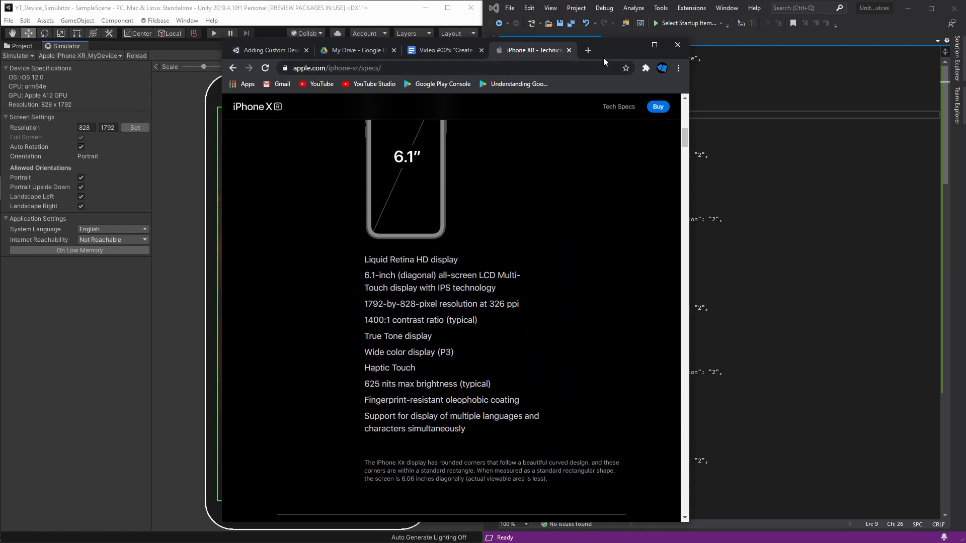
drag(607, 53, 393, 15)
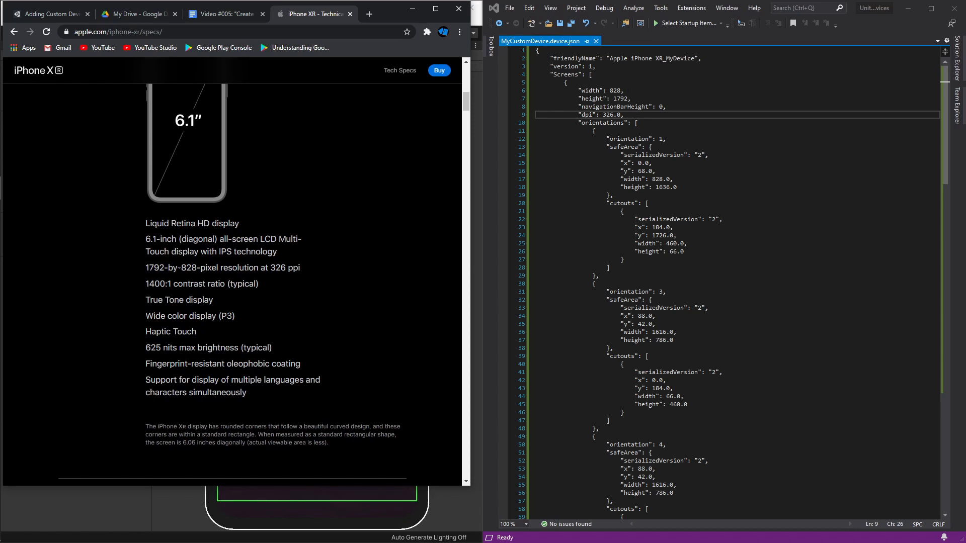
double_click(189, 268)
drag(146, 268, 172, 267)
drag(272, 268, 290, 268)
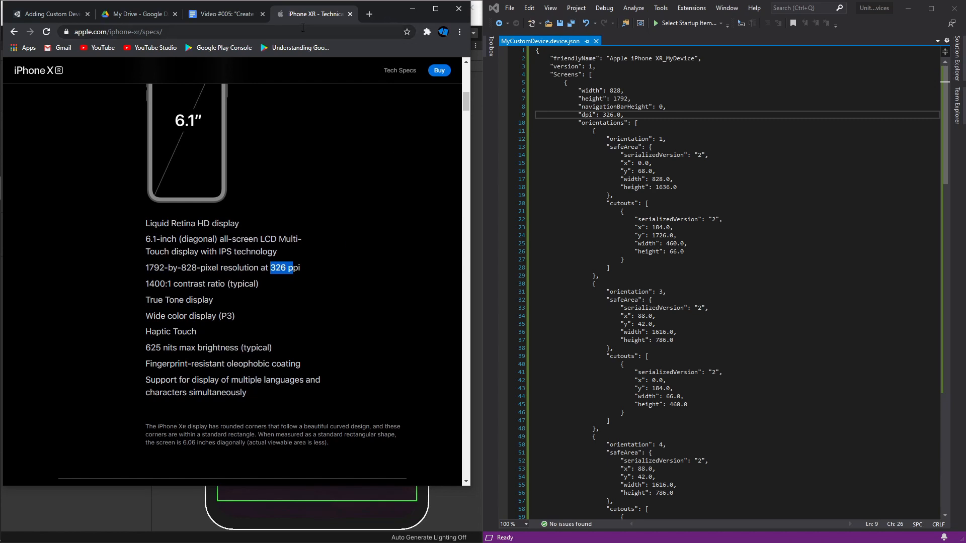
drag(391, 12, 965, 239)
drag(963, 275, 965, 282)
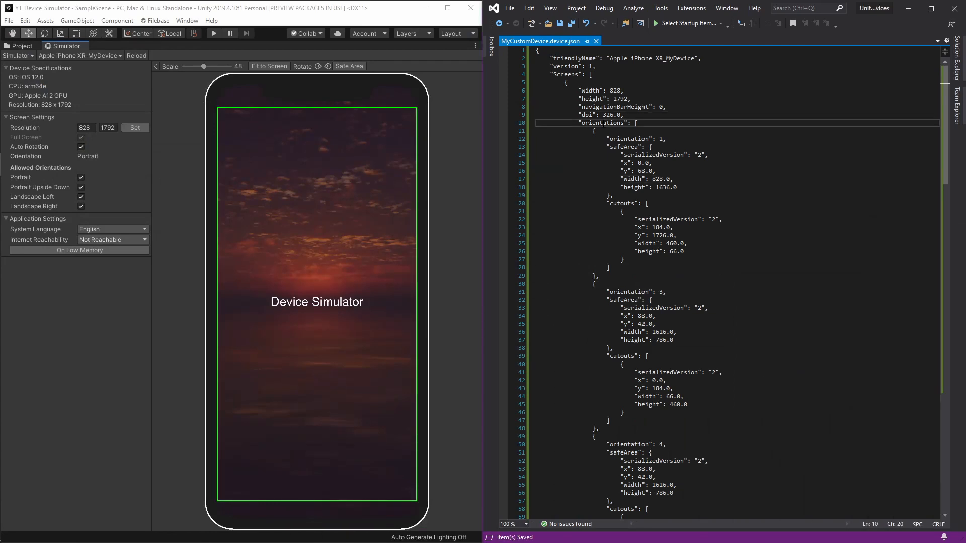
- Examine the orientations block in MyCustomDevice.device.json, highlighting the safeArea and cutouts entries of its first orientation
double_click(603, 123)
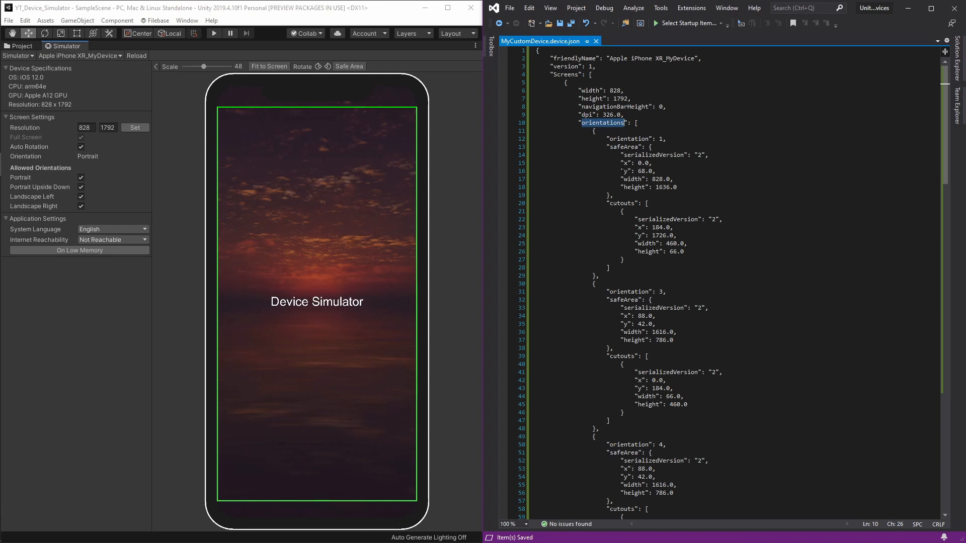
scroll(749, 284, down, 6)
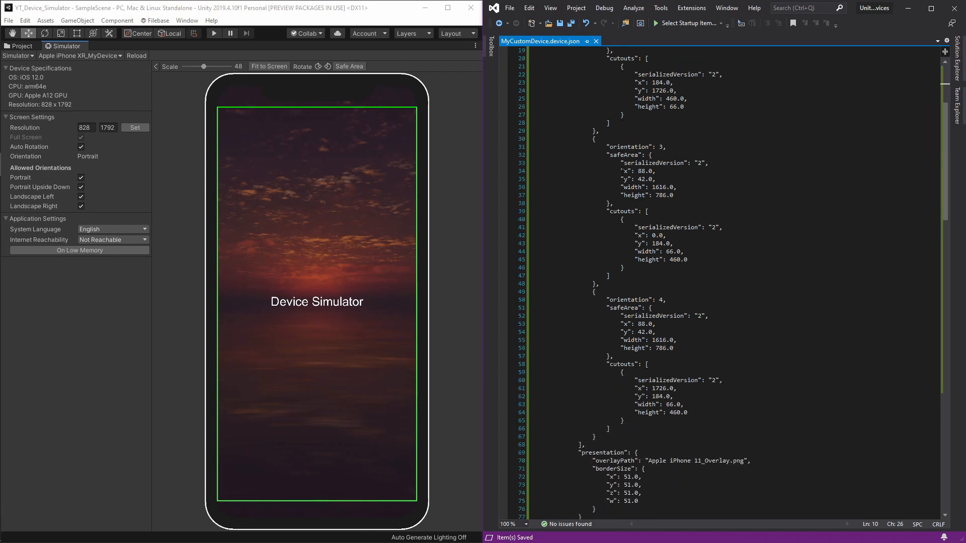
scroll(749, 283, up, 6)
drag(606, 147, 674, 180)
drag(617, 204, 656, 244)
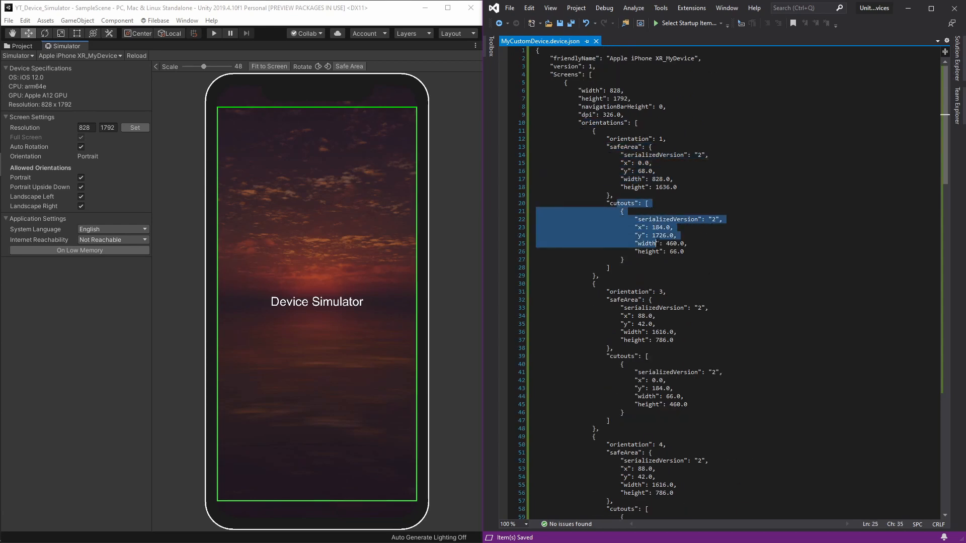
- Rotate the simulated device repeatedly through its portrait and landscape orientations, ending in Portrait
click(315, 66)
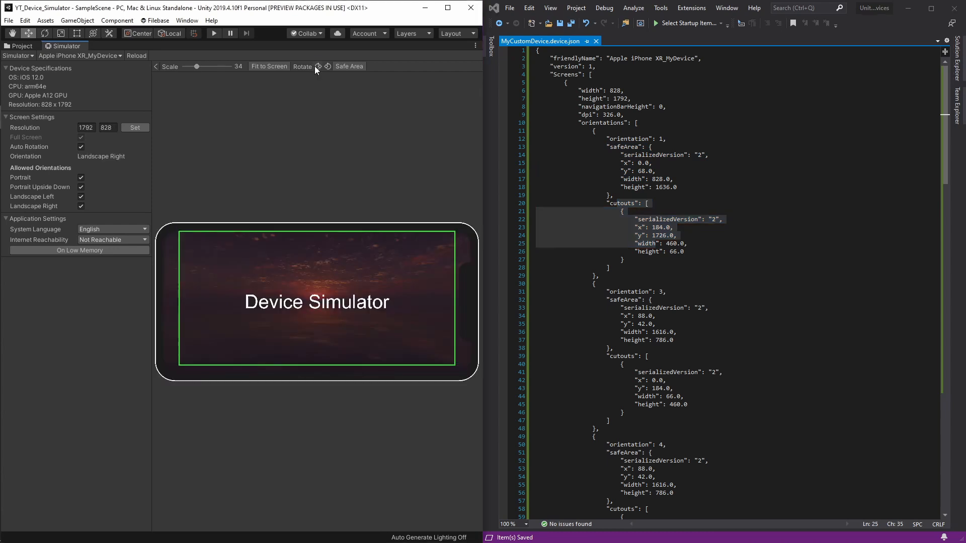
click(319, 66)
click(318, 66)
click(317, 66)
click(317, 66)
click(316, 66)
click(316, 66)
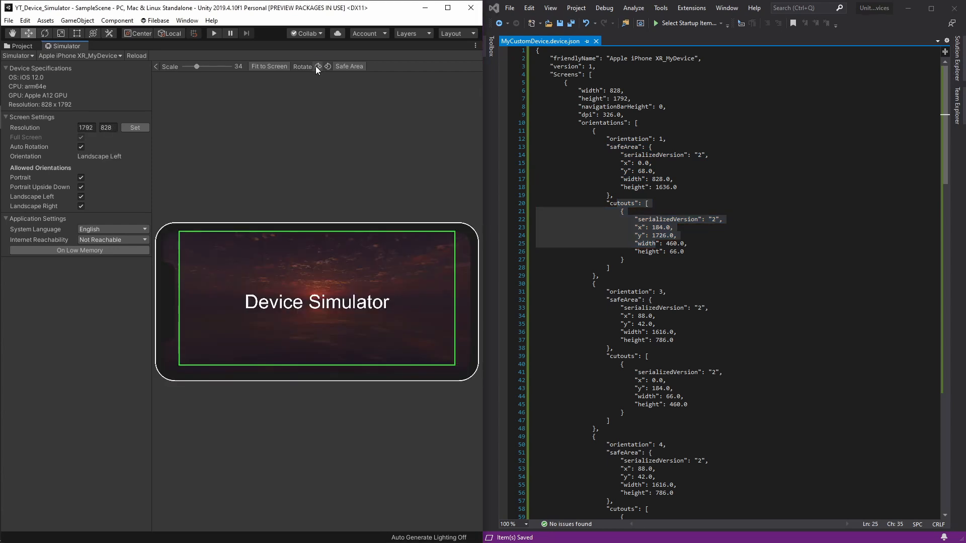
click(316, 66)
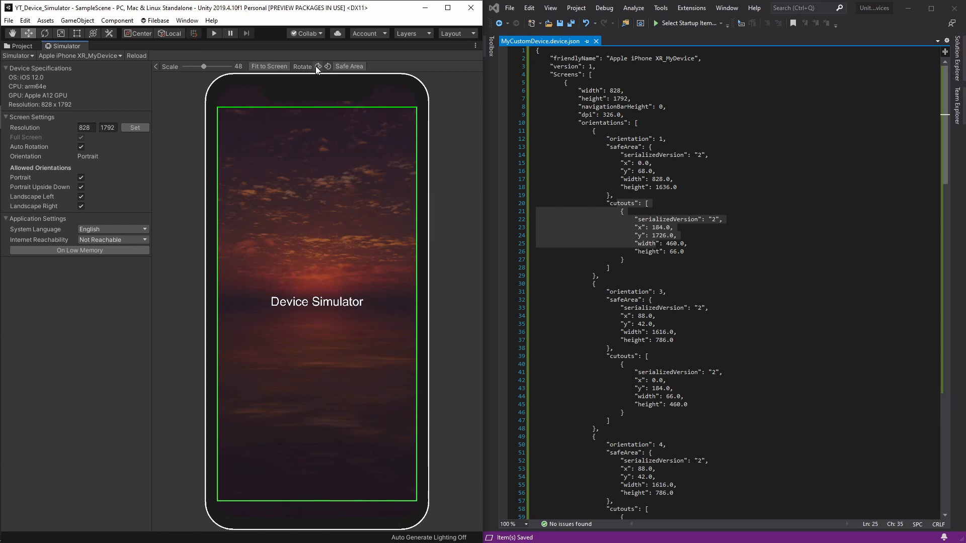
click(316, 66)
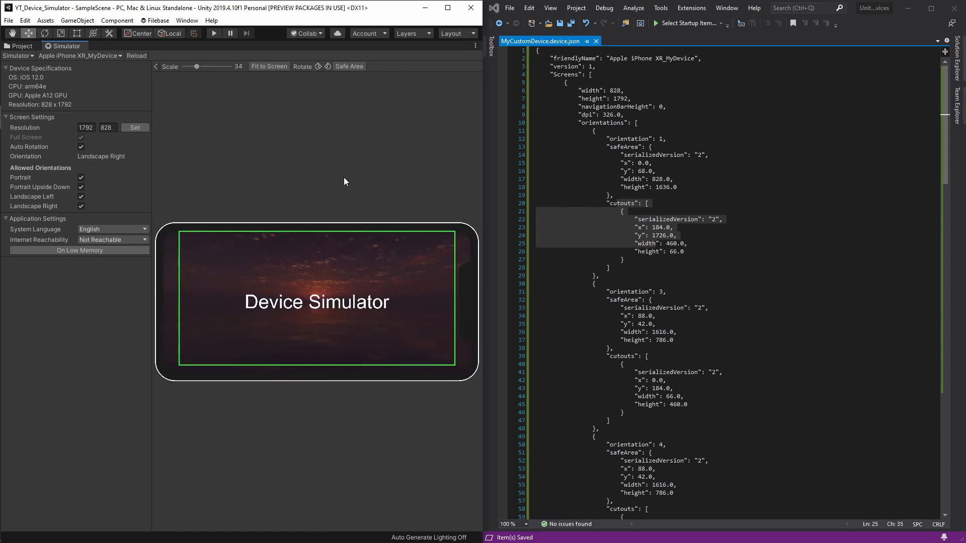
click(328, 66)
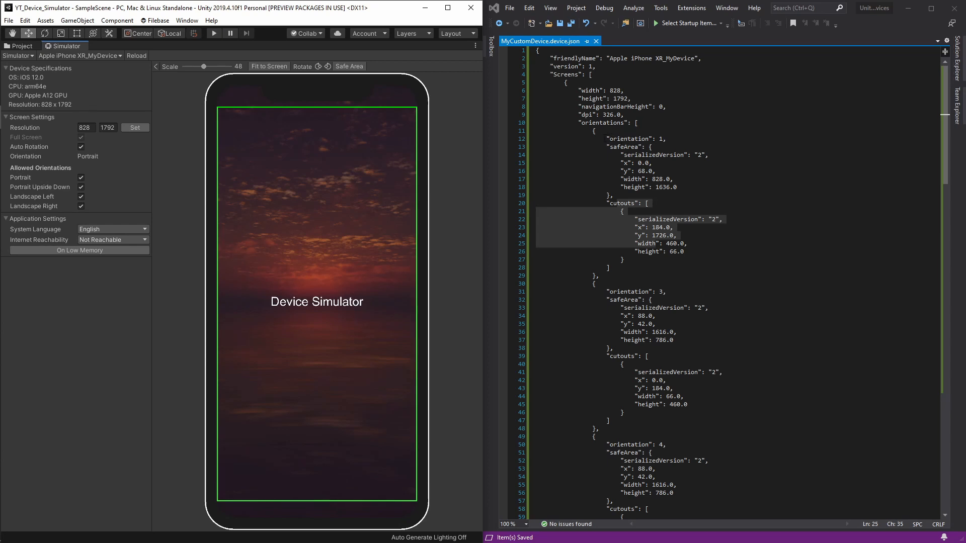
- Examine the orientation 1 entry and its safeArea values, comparing them with the safe area outline in the Simulator
drag(607, 139, 675, 140)
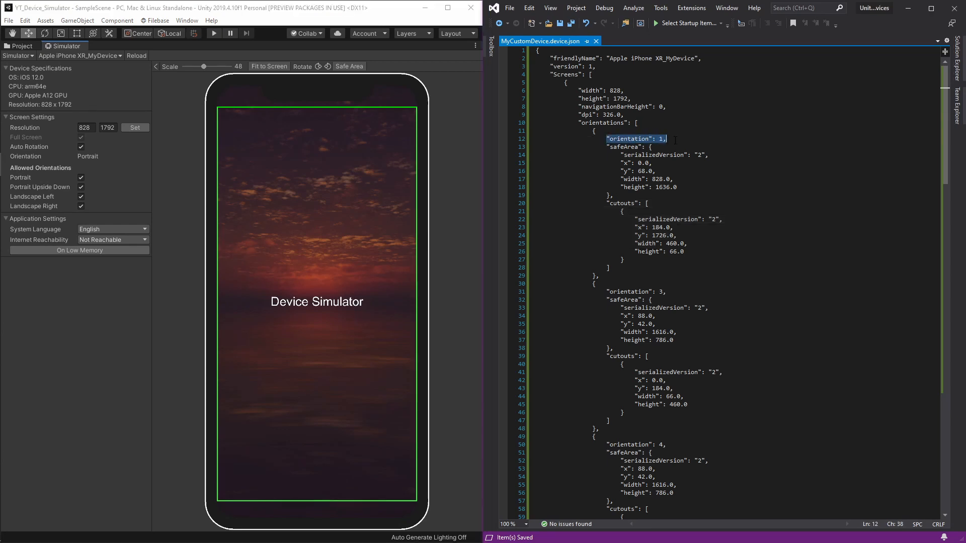
drag(607, 147, 681, 187)
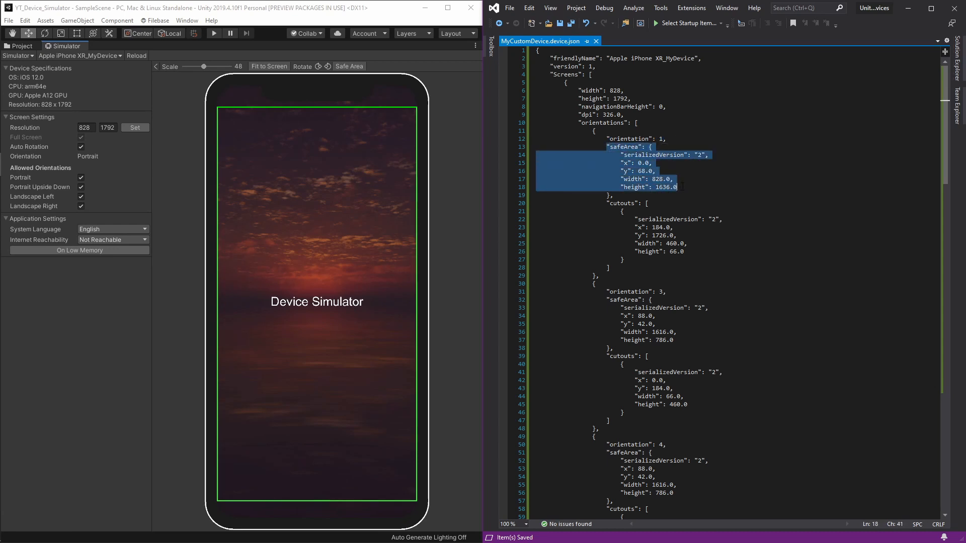
click(677, 178)
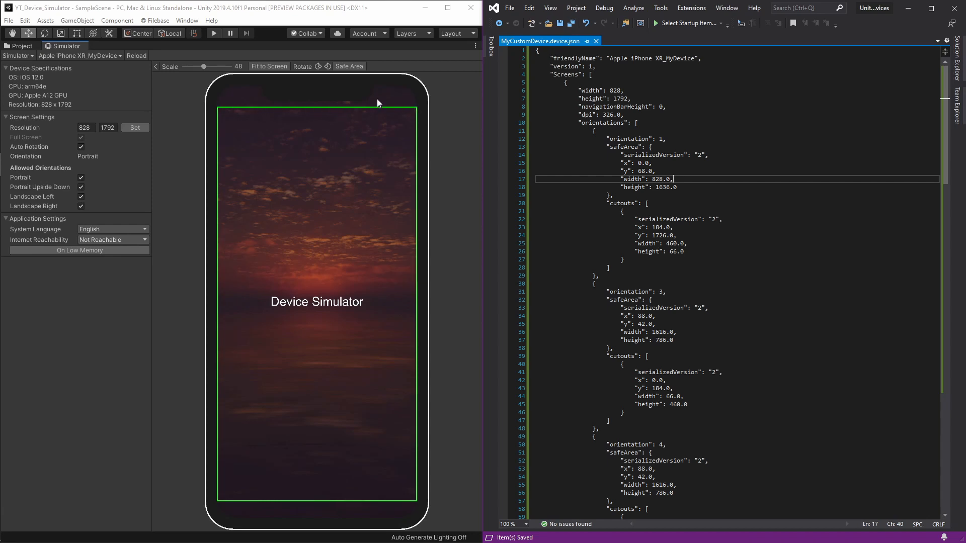
click(351, 66)
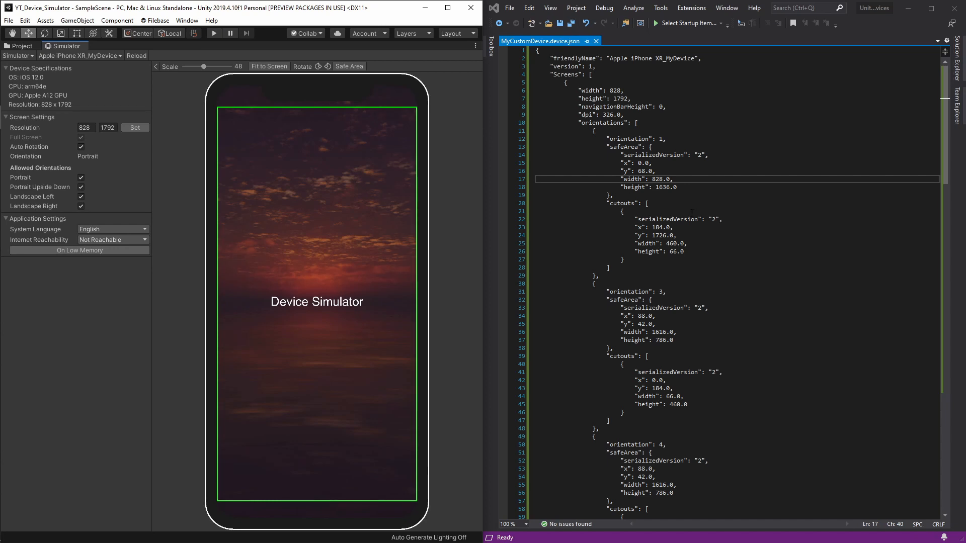
- Set the orientation 1 safeArea width to 1828.0, save the file and refresh the Simulator by switching to Game view and back
click(685, 182)
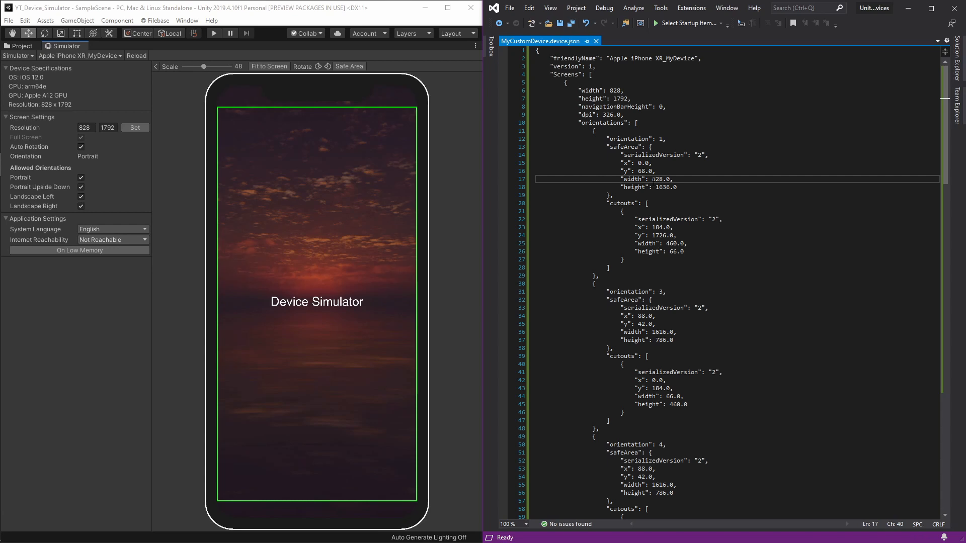
click(652, 179)
text(1)
key(ctrl+s)
click(28, 56)
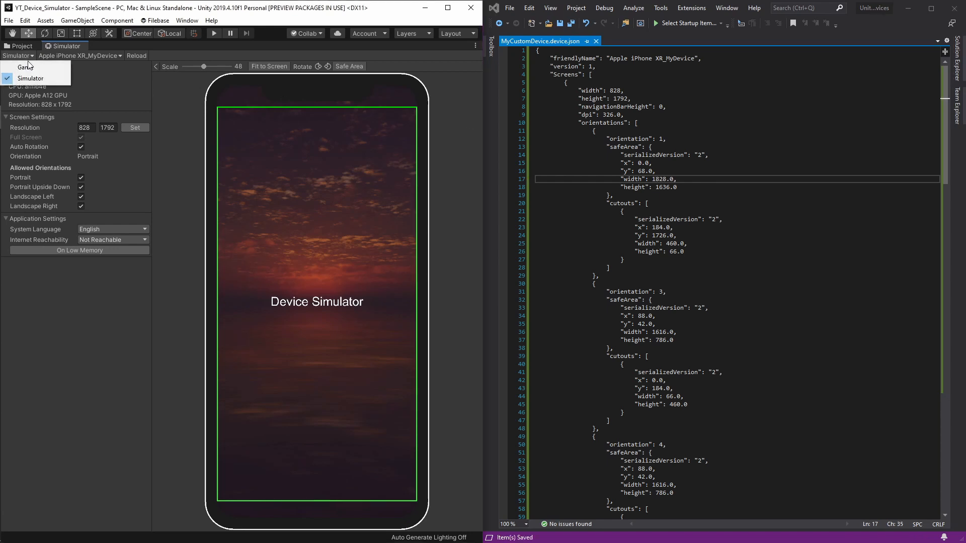
click(25, 66)
click(26, 56)
click(28, 76)
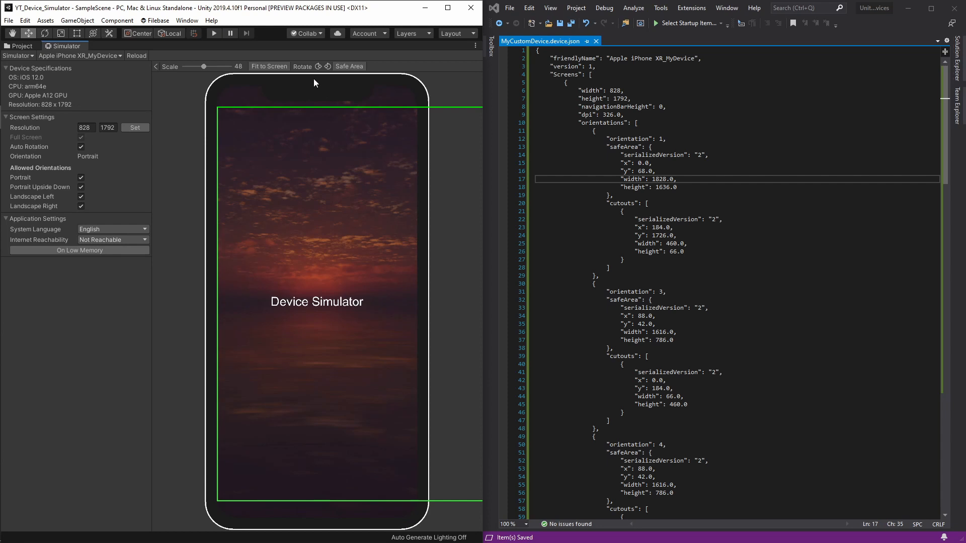
- Rotate the simulated device through all orientations to check which ones use the changed safe area width
click(316, 66)
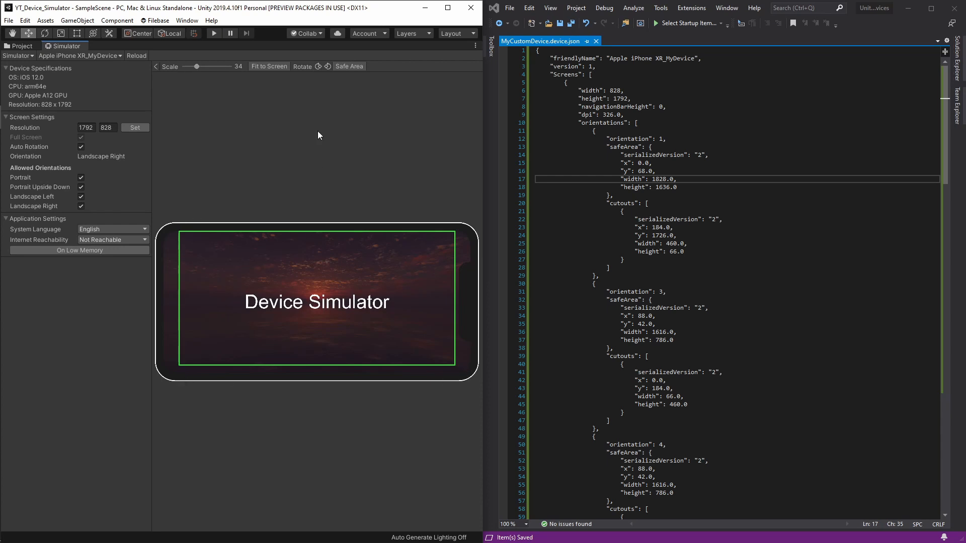
click(318, 66)
click(318, 66)
click(319, 66)
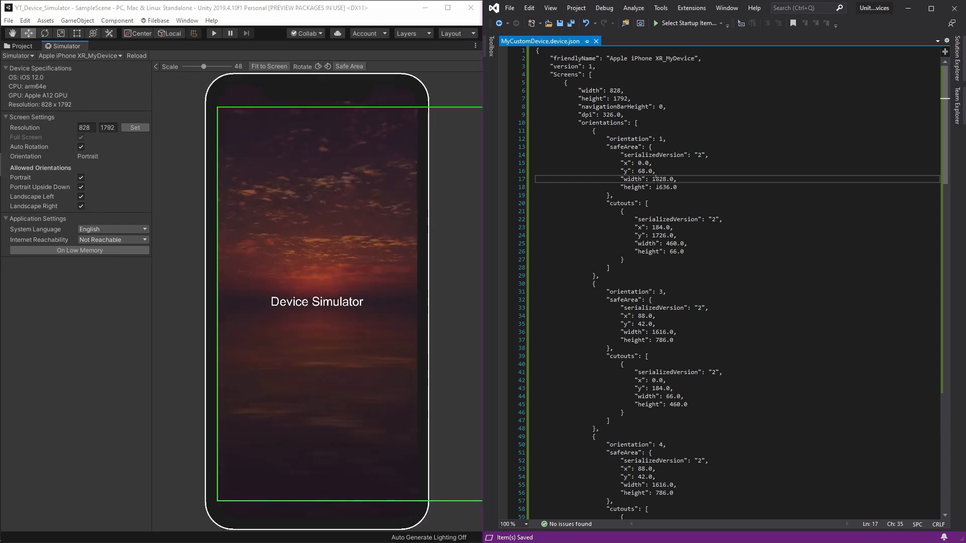
- Restore the orientation 1 safeArea width to 828.0, save the file and refresh the Simulator through Game view
key(BackSpace)
key(ctrl+s)
click(32, 58)
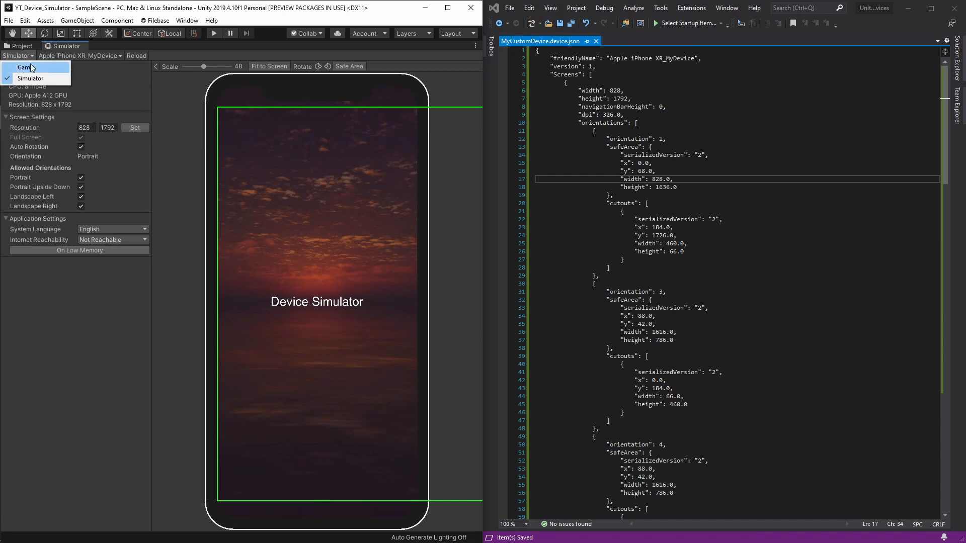
click(26, 66)
click(30, 58)
click(29, 79)
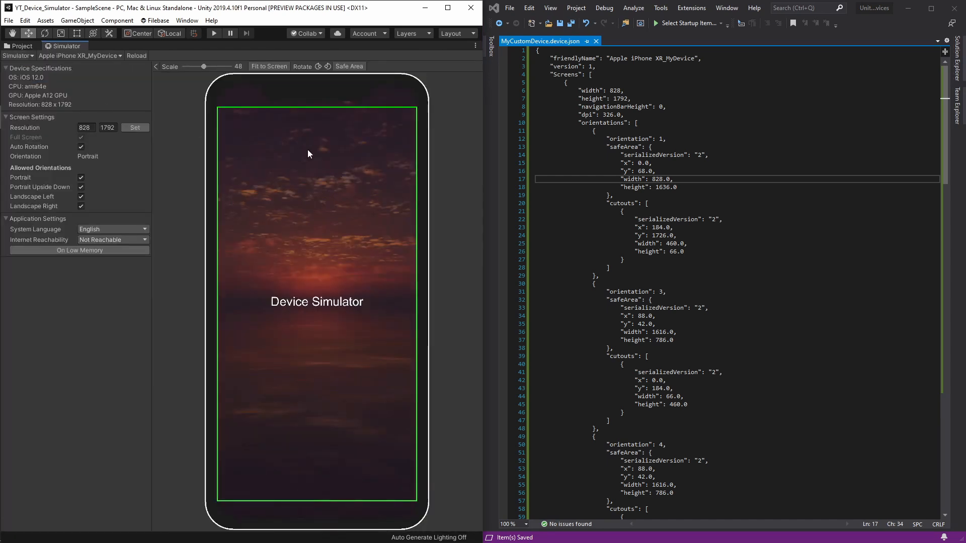
- Examine the cutouts entry of orientation 1, highlighting its name and its x, y, width and height values
scroll(734, 281, down, 1)
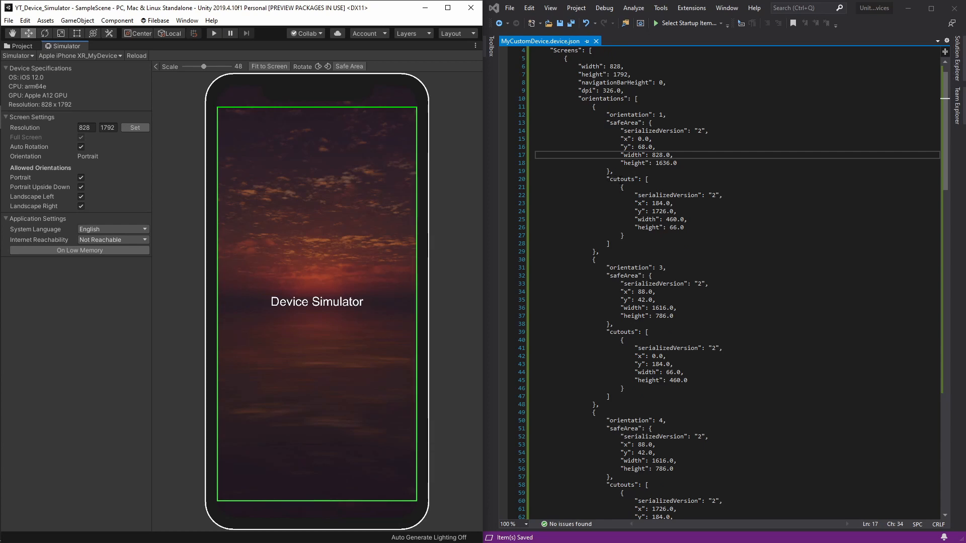
click(620, 179)
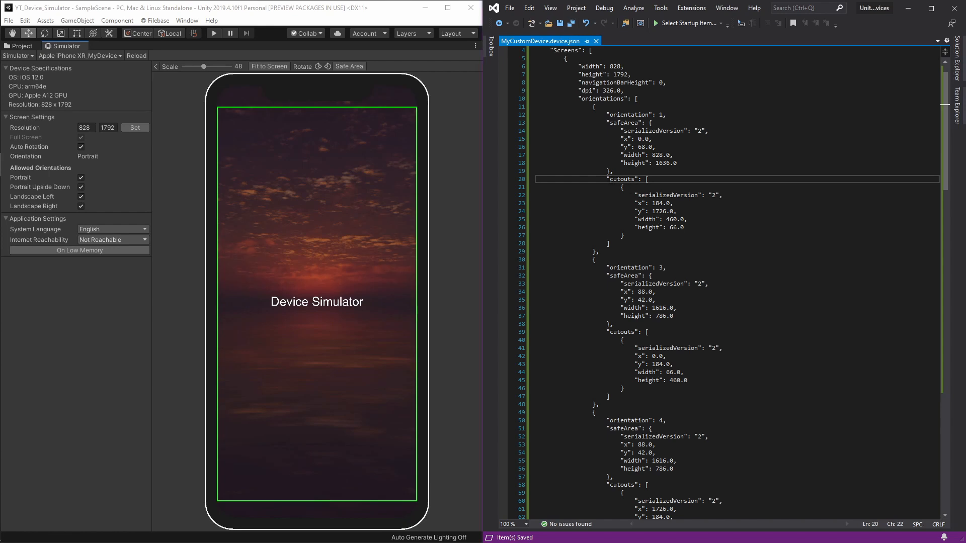
drag(611, 180, 633, 180)
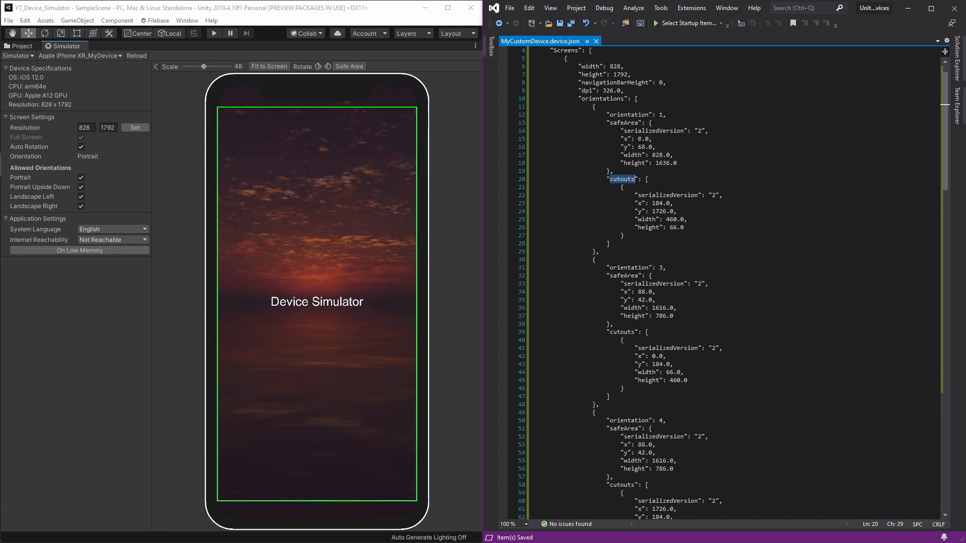
drag(631, 204, 696, 226)
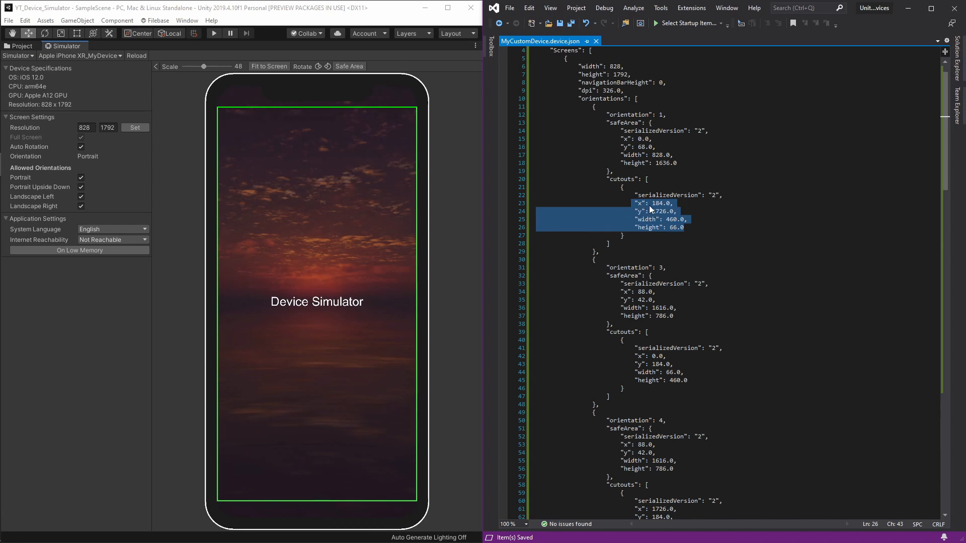
- Replace orientation 1's safeArea values with those copied from its cutouts: x 184.0, y 1726.0, width 460.0, height 66.0
double_click(640, 203)
drag(640, 203, 684, 228)
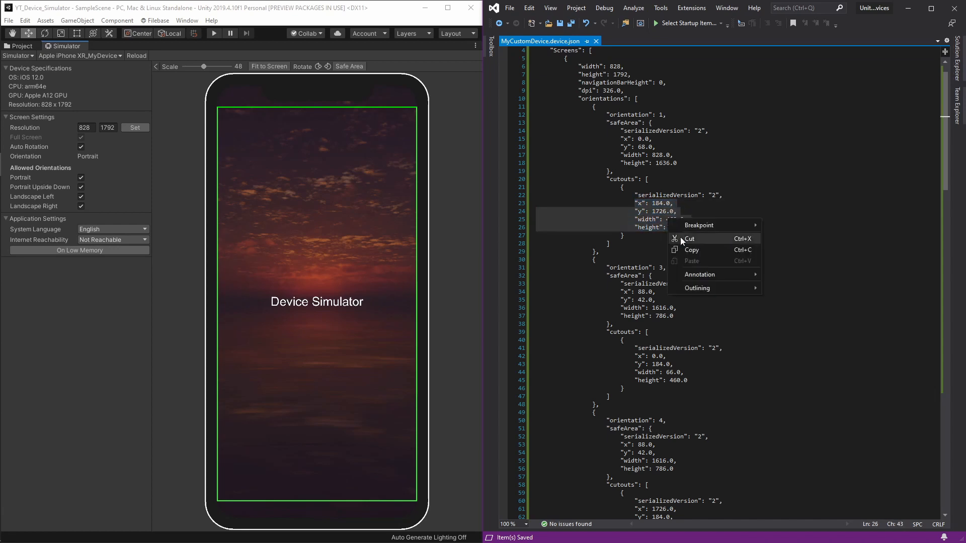
click(680, 237)
key(ctrl+z)
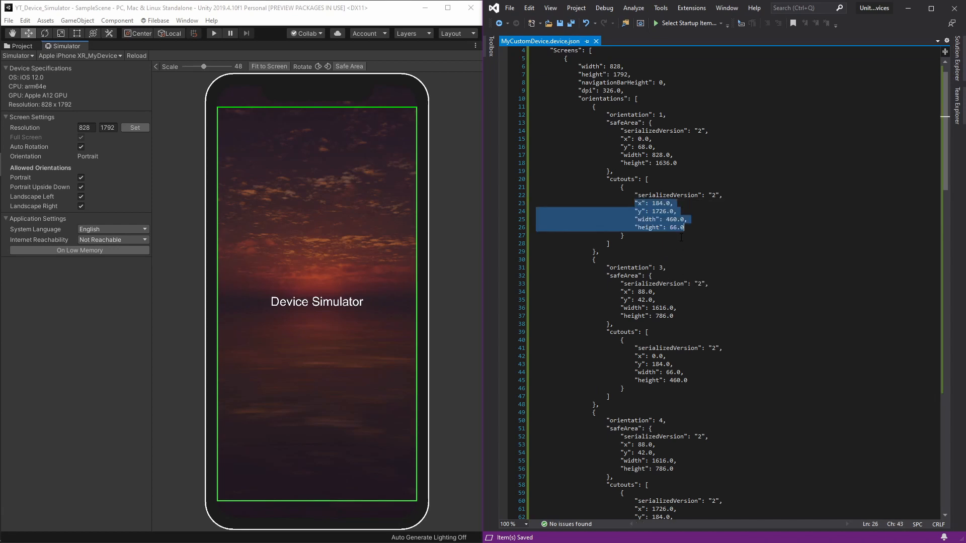
right_click(650, 220)
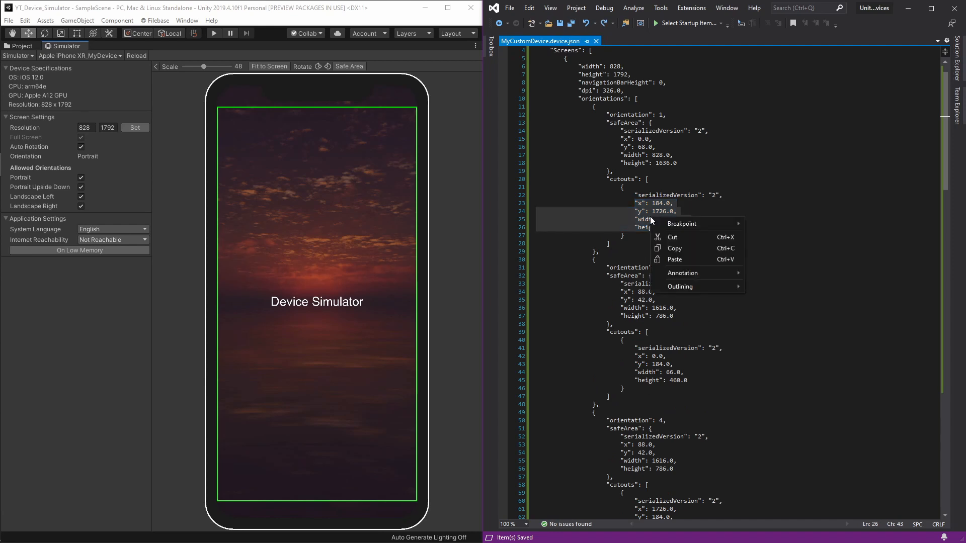
click(670, 248)
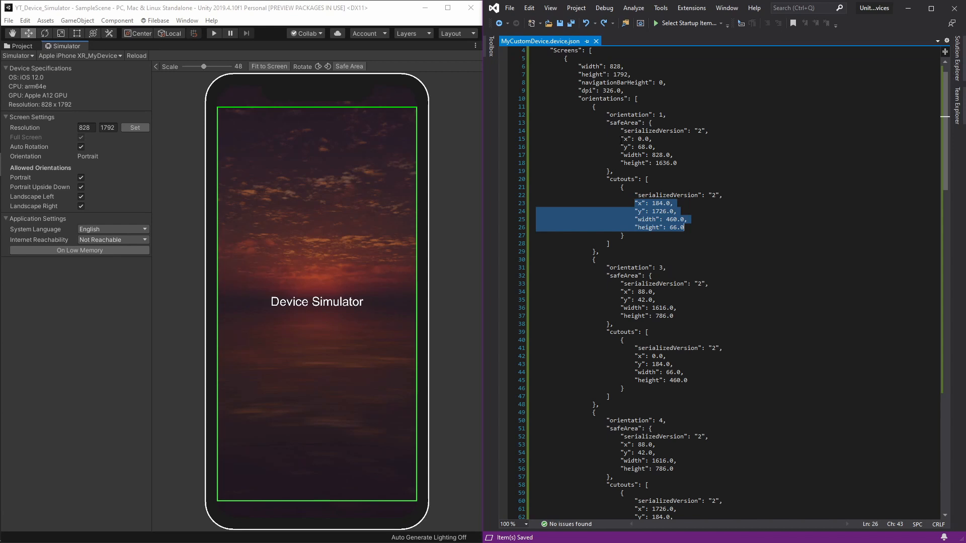
drag(621, 139, 682, 163)
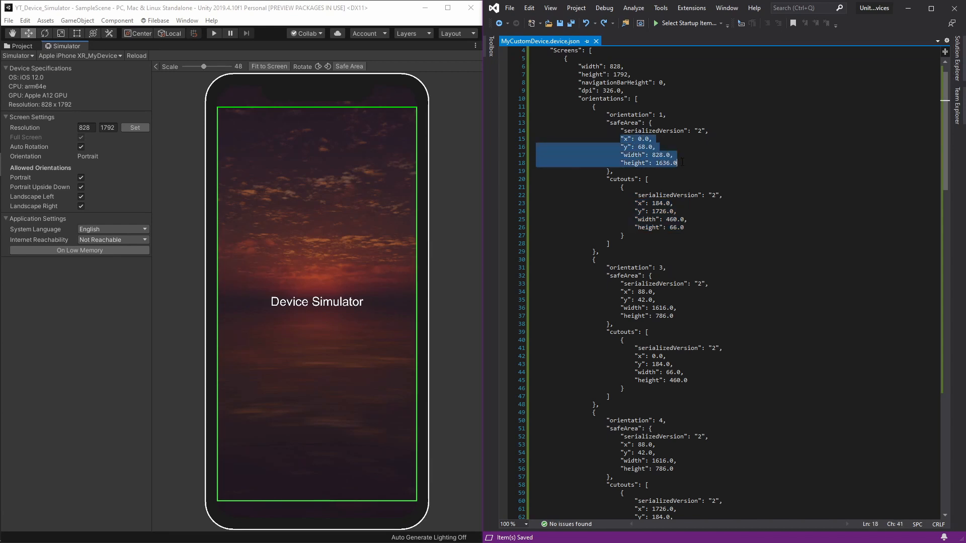
key(ctrl+v)
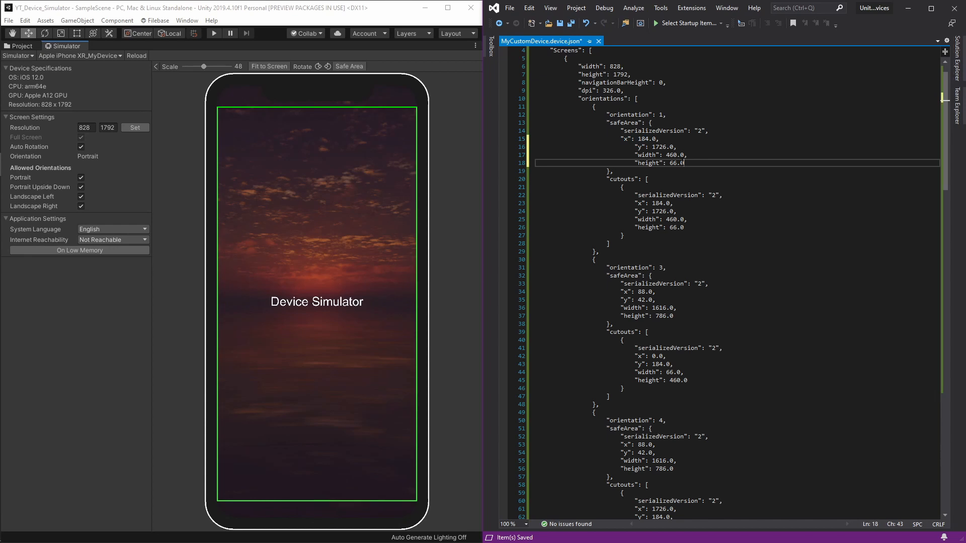
- Save the device file and refresh the Simulator through Game view to check the safe area set to the cutout's values
key(ctrl+s)
click(27, 56)
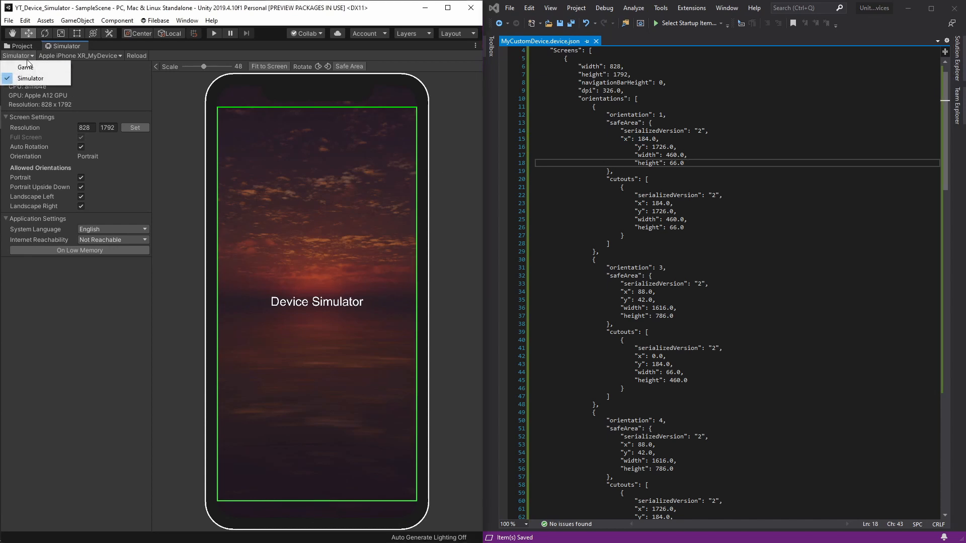
click(26, 67)
click(25, 56)
click(29, 80)
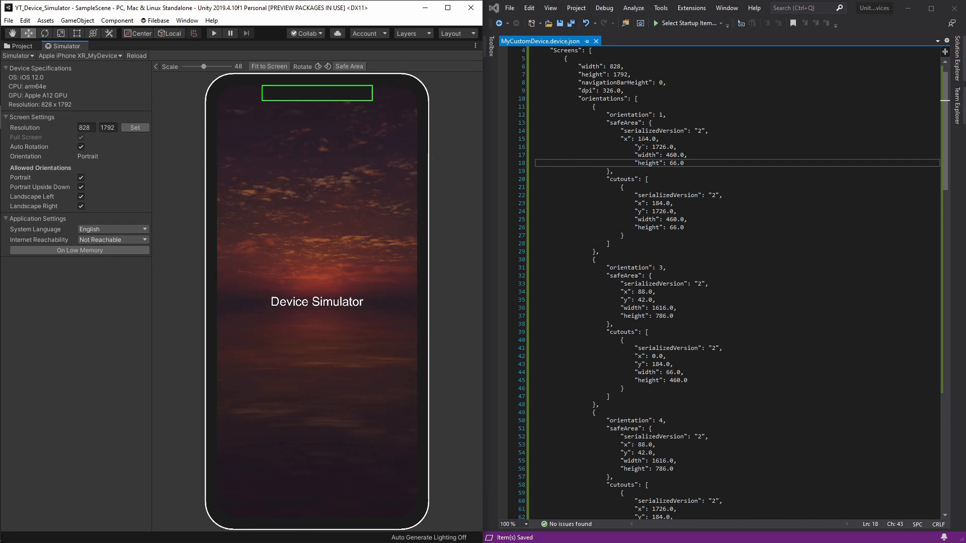
- Undo the replacement of orientation 1's safeArea values with the cutout values and save the device file
click(650, 171)
key(ctrl+z)
key(ctrl+z)
key(ctrl+z)
key(ctrl+z)
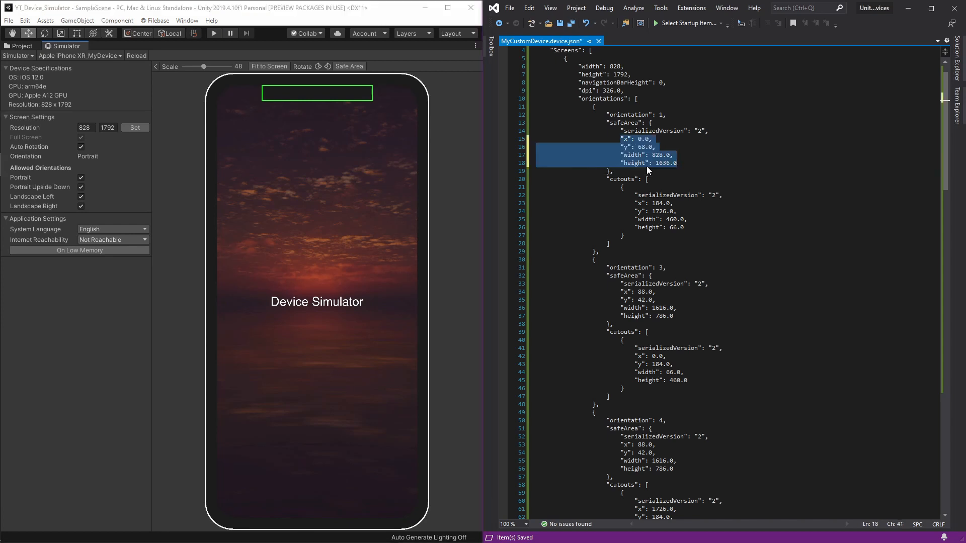
key(ctrl+z)
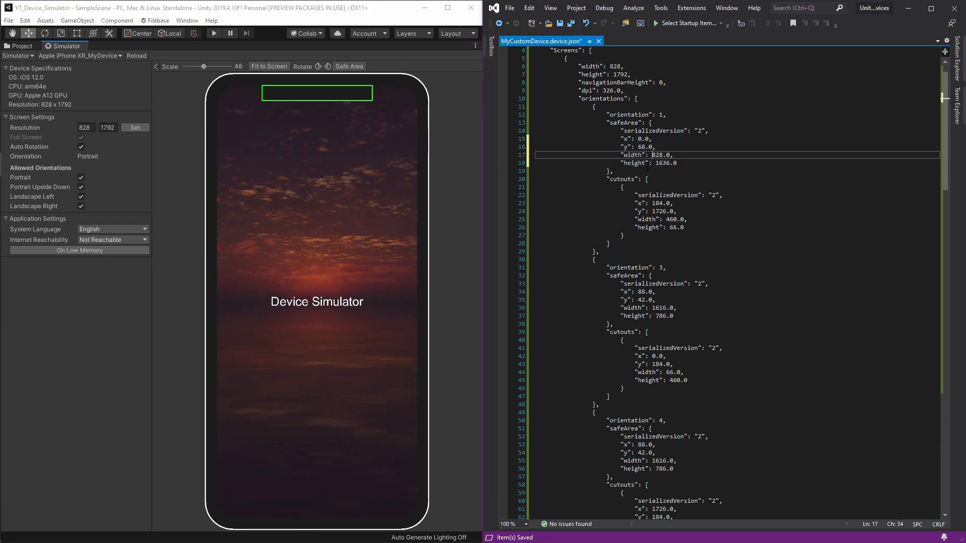
key(ctrl+s)
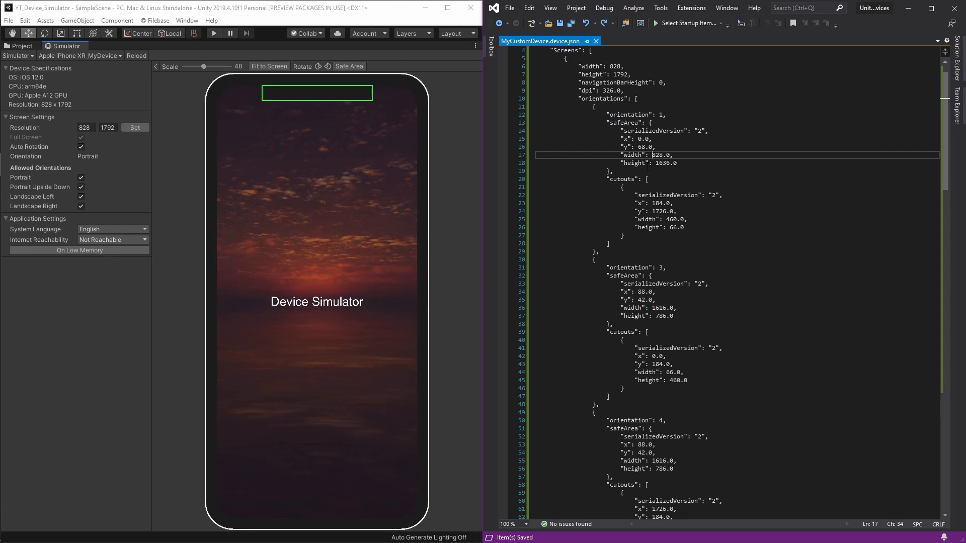
- Switch to Game view and back to Simulator view to reload the device with the restored safe area
click(18, 55)
click(23, 67)
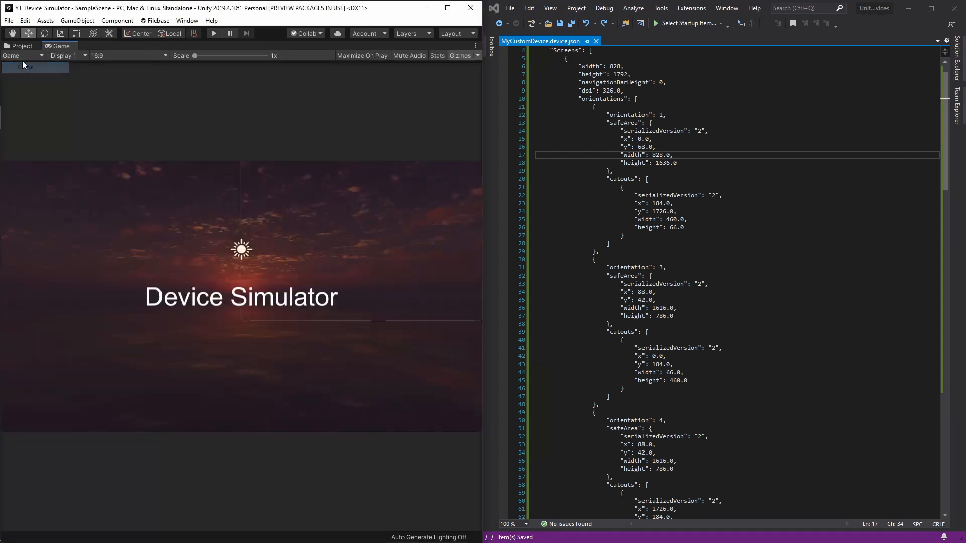
click(23, 56)
click(29, 78)
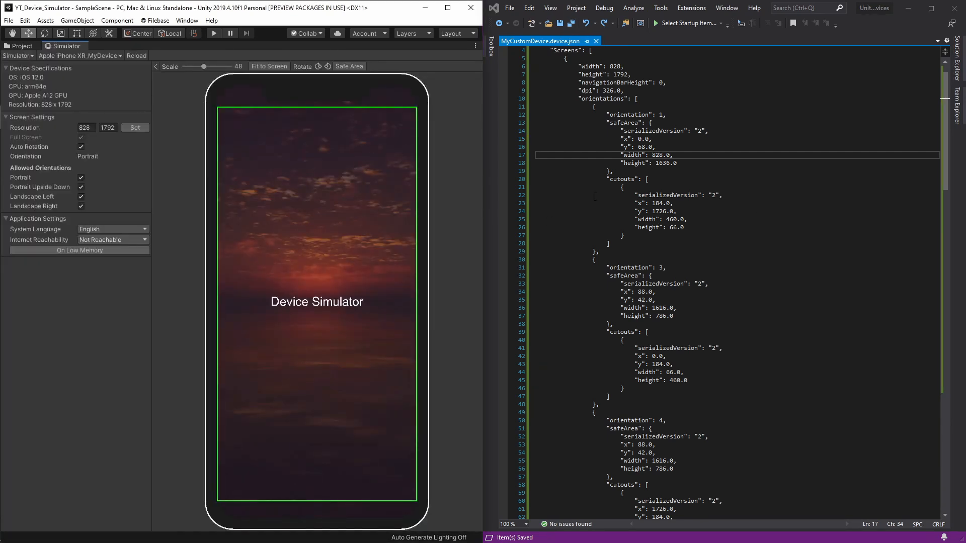
- Highlight the whole orientation 1 block and examine the orientation 3 and 4 blocks that follow it
click(694, 173)
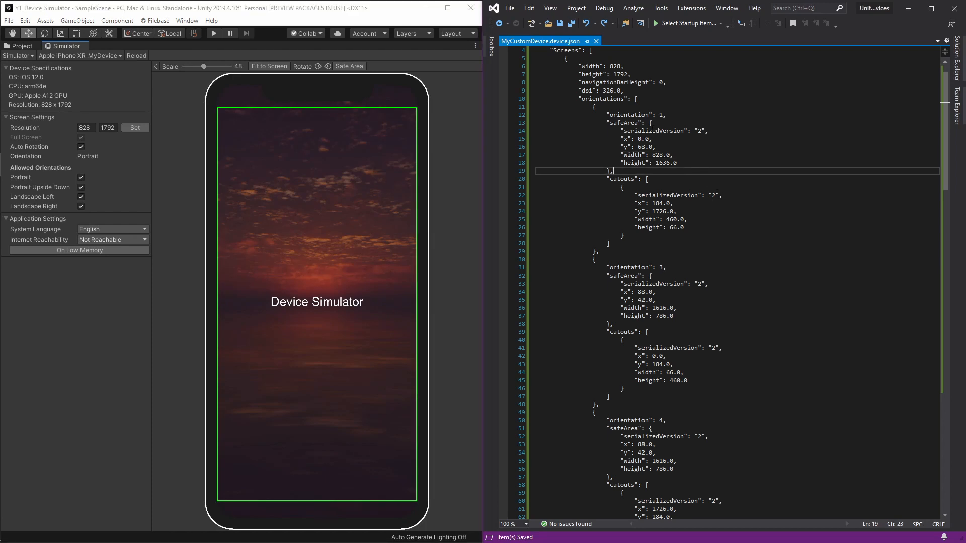
drag(606, 115, 700, 254)
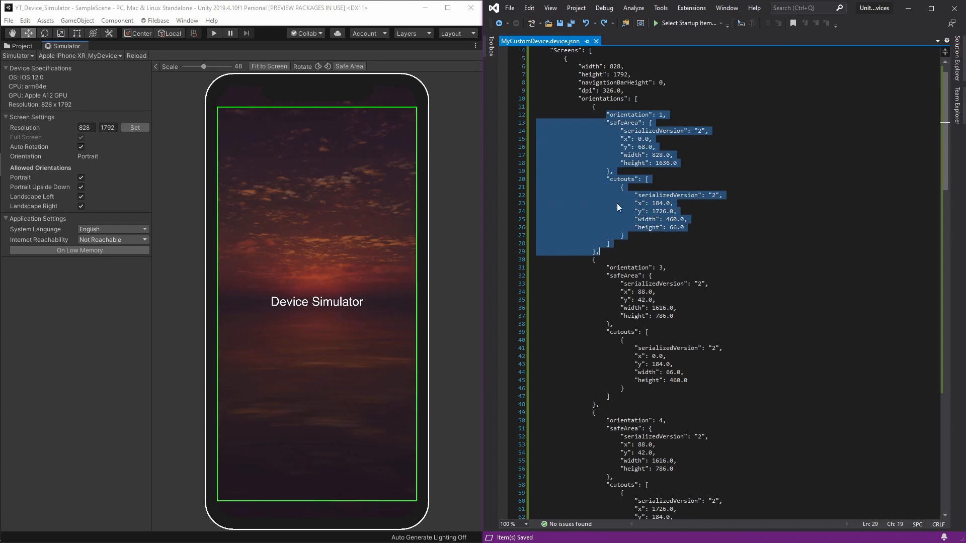
scroll(685, 227, down, 5)
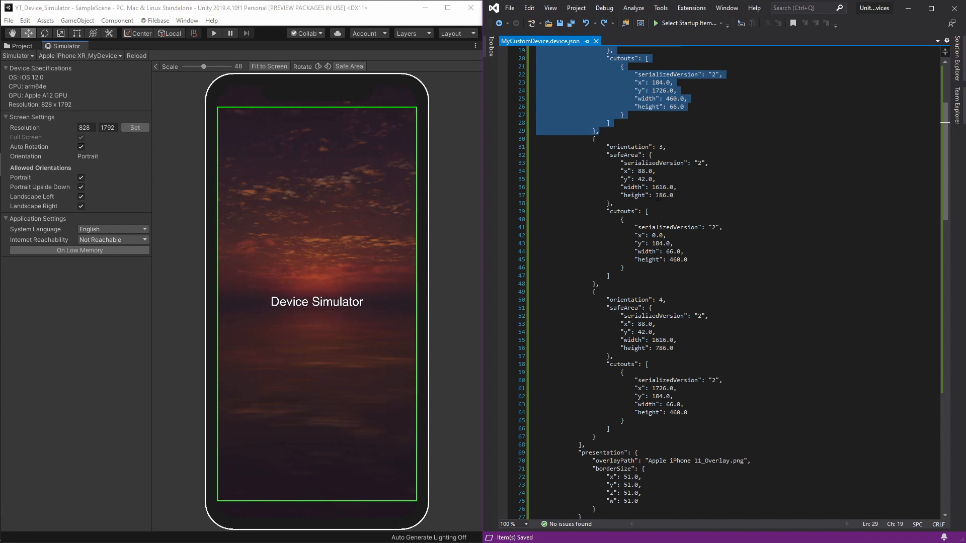
- Set the safeArea height of orientation 3 to 1786.0 and save the device file
click(703, 197)
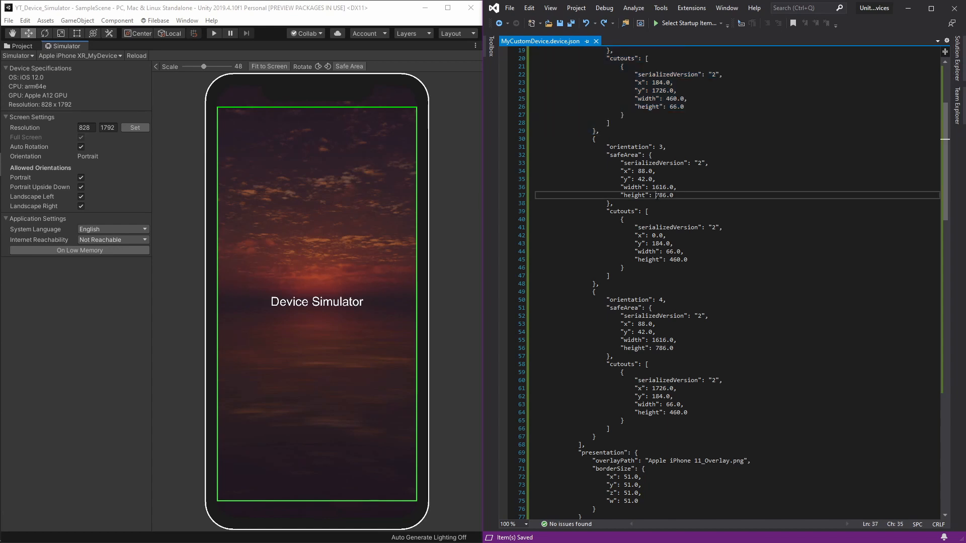
text(1)
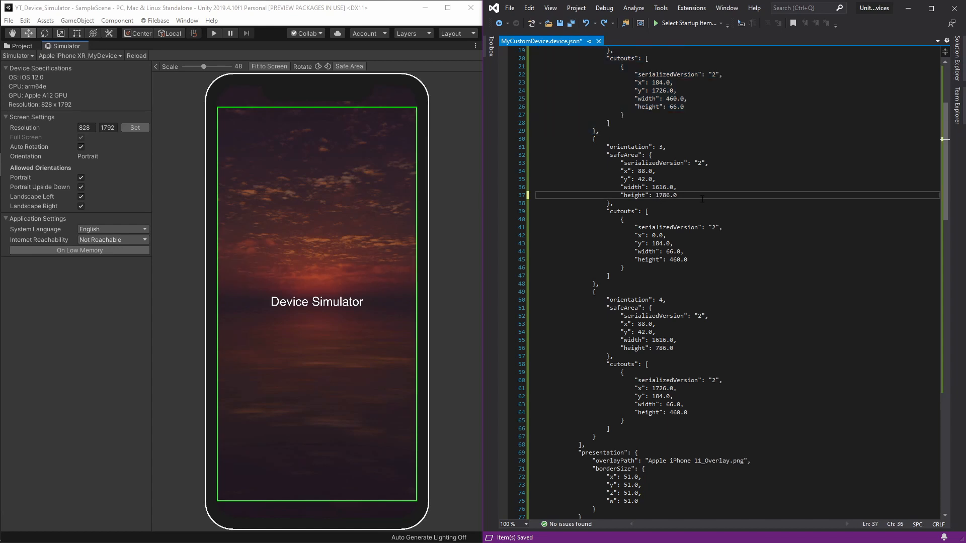
key(ctrl+s)
- Refresh the Simulator through Game view and rotate the device to check the landscape safe areas
click(28, 56)
click(26, 68)
click(25, 55)
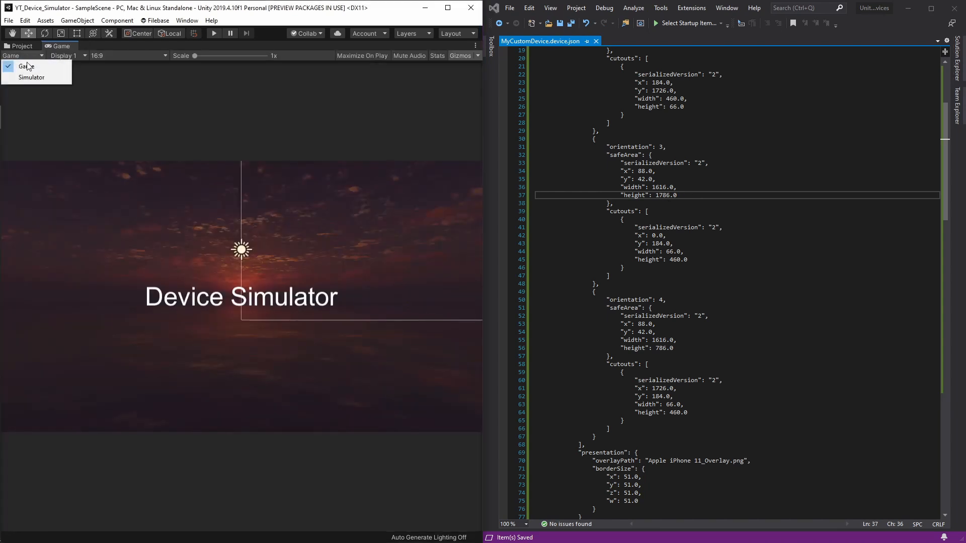
click(30, 77)
click(318, 66)
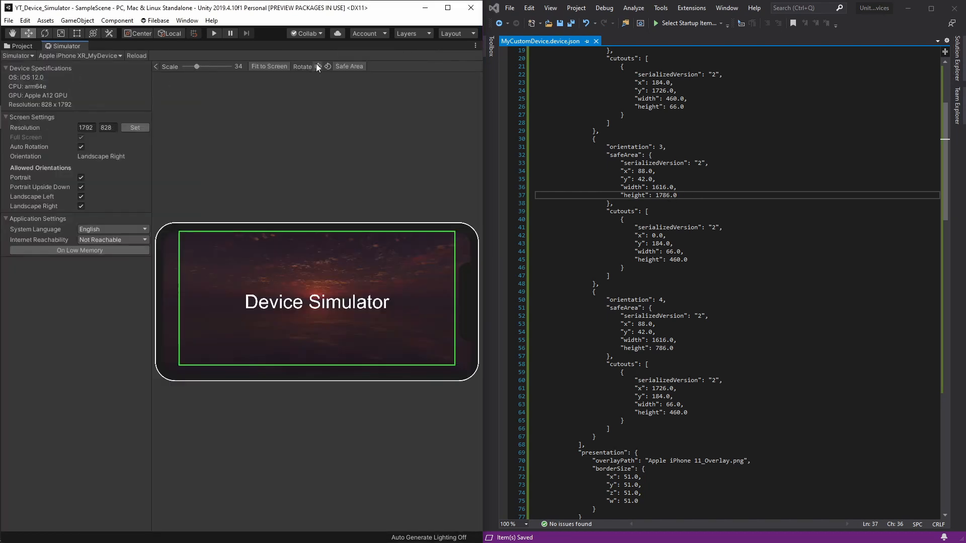
click(317, 67)
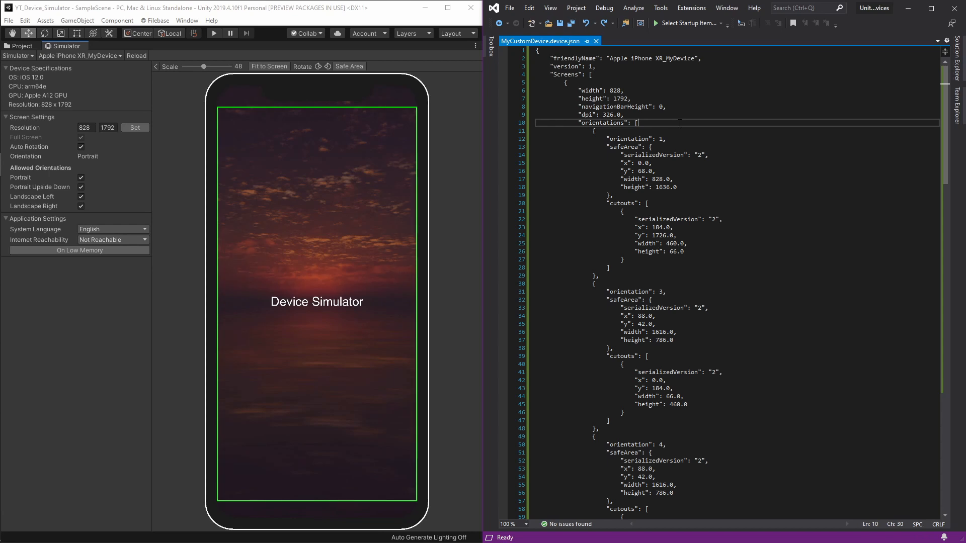
- Examine the presentation section, highlighting the overlayPath file name and the borderSize entry
scroll(683, 146, down, 8)
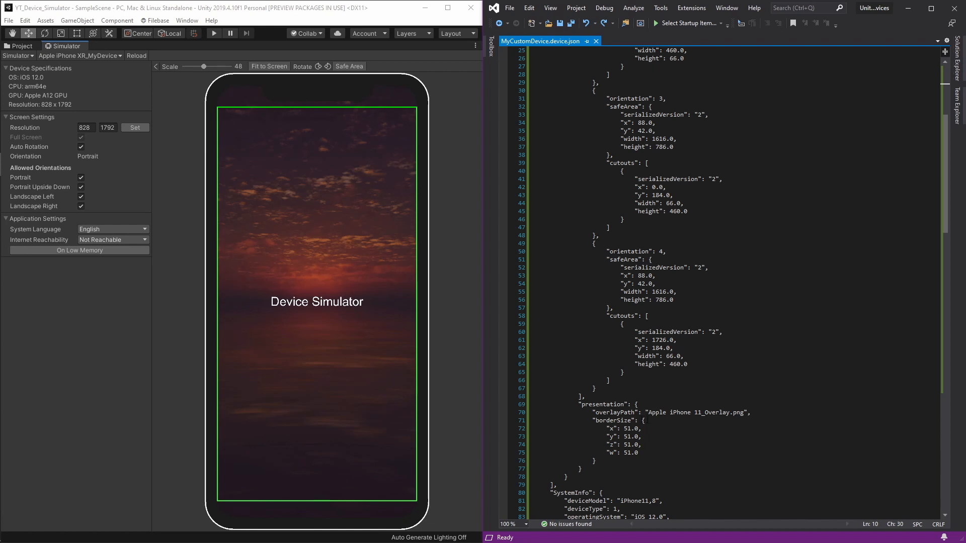
drag(648, 415, 744, 418)
click(760, 414)
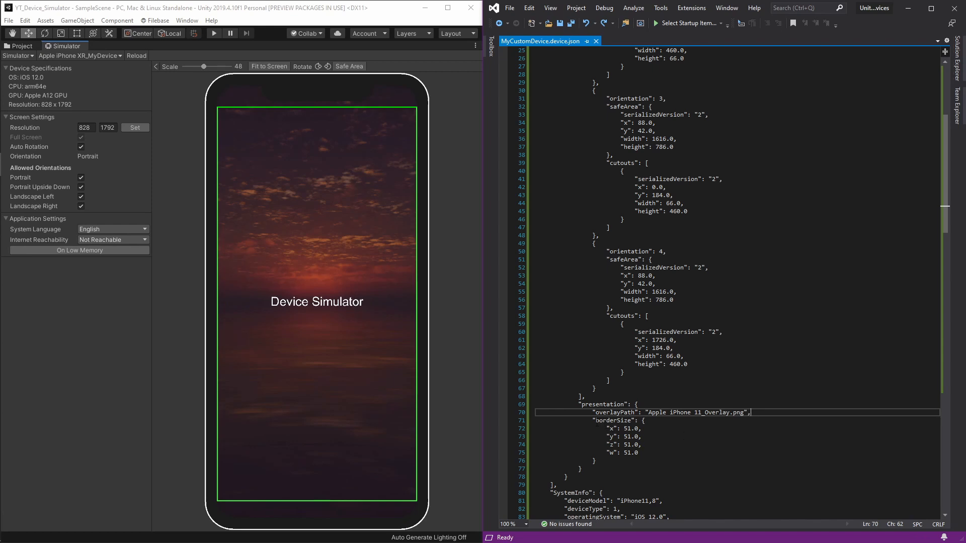
drag(596, 421, 632, 421)
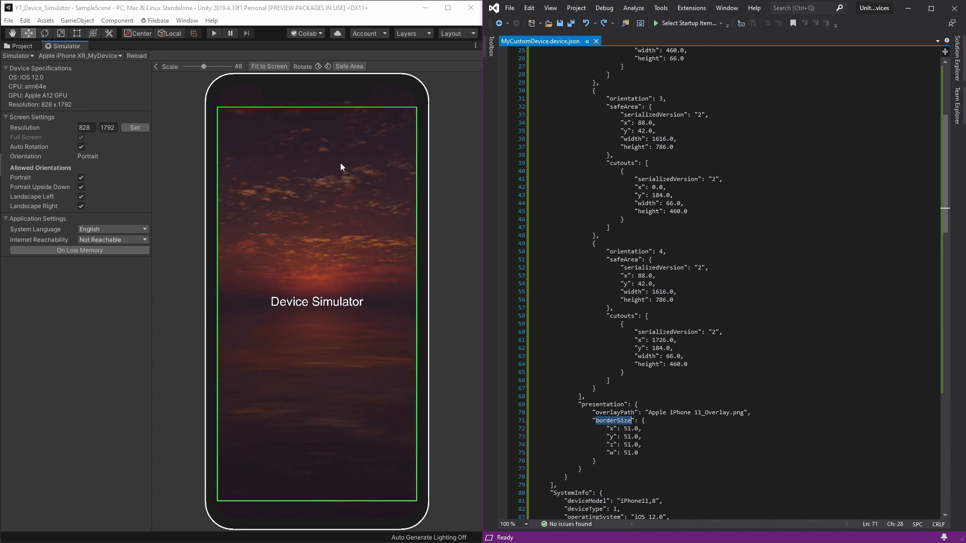
- Set the borderSize x value to 1051.0, save the file and refresh the Simulator through Game view
click(652, 431)
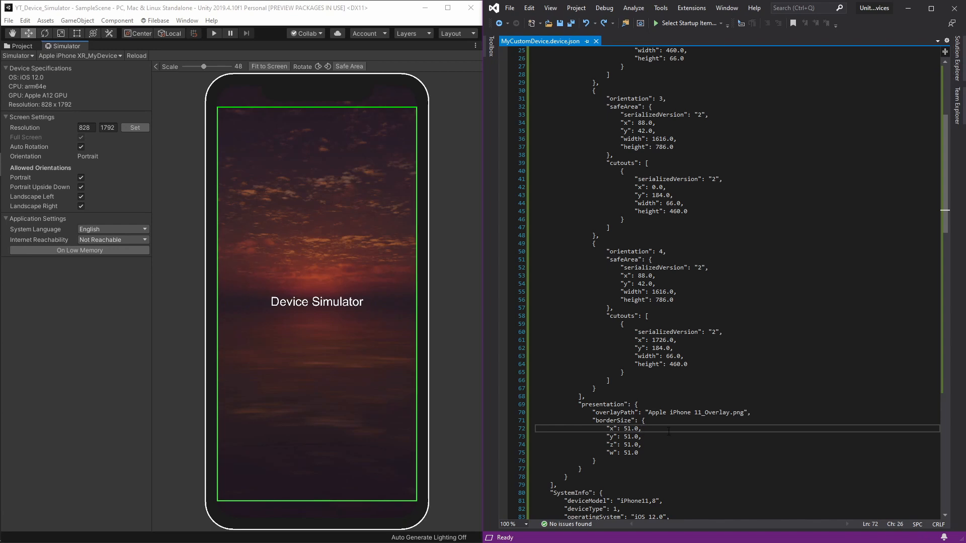
text(10)
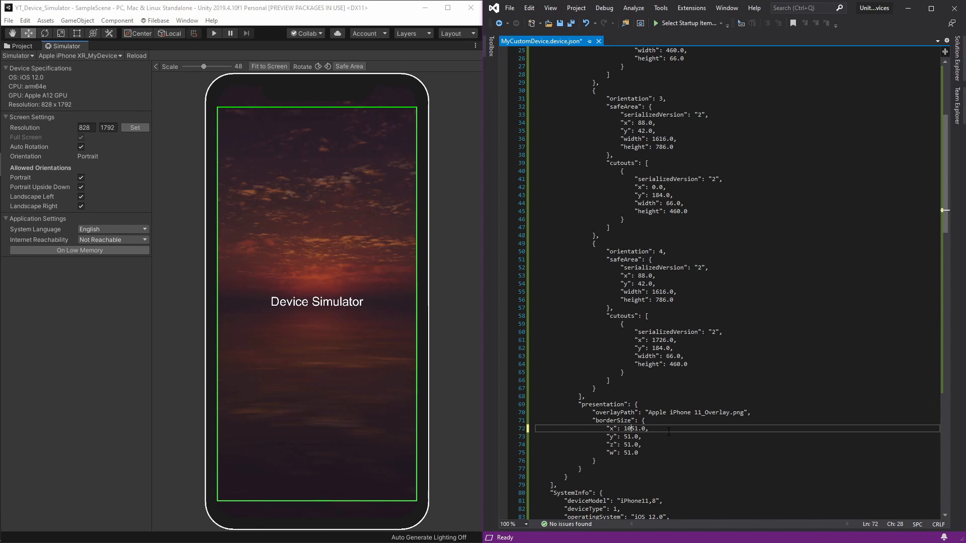
key(ctrl+s)
click(29, 53)
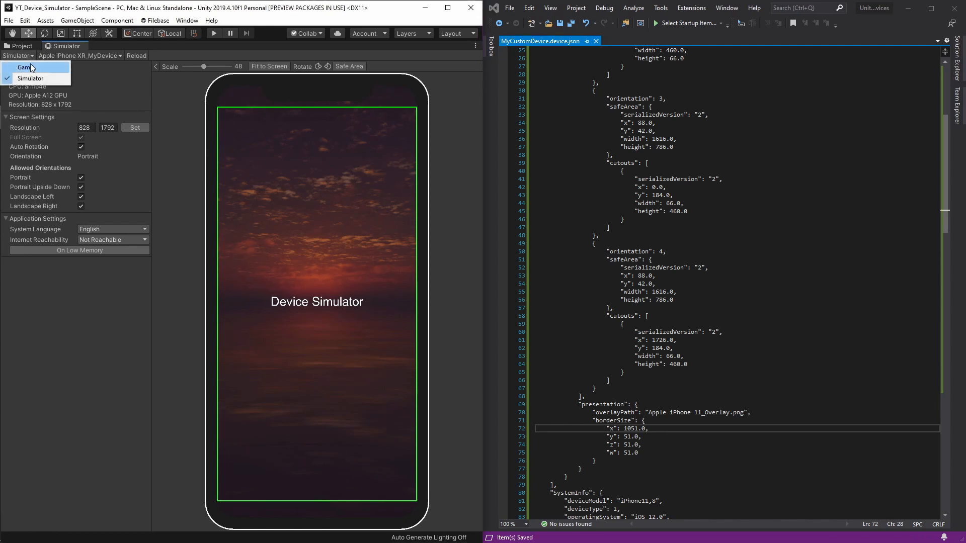
click(29, 66)
click(29, 58)
click(32, 77)
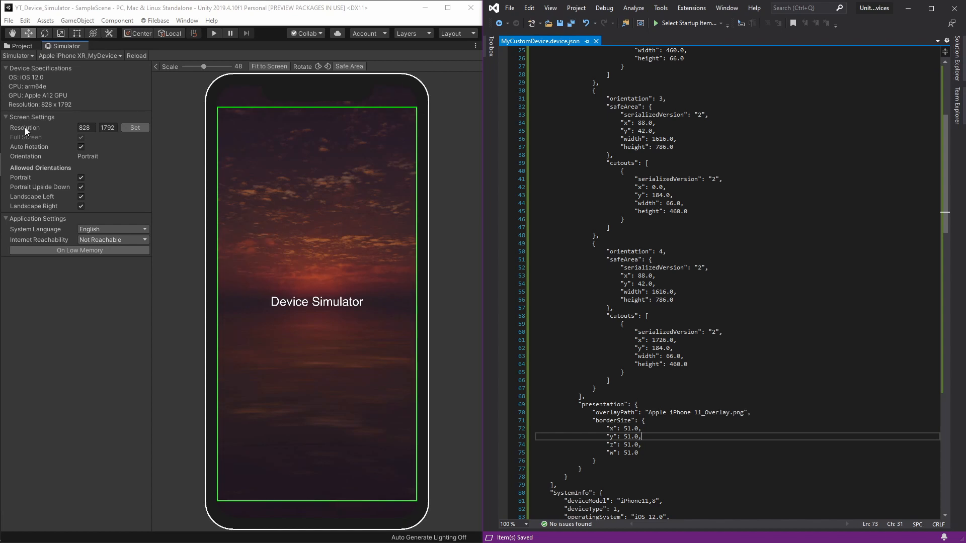
- Open the Apple iPhone 11_Overlay image from the Unity Custom Devices folder and show its file info to check the dimensions
click(10, 96)
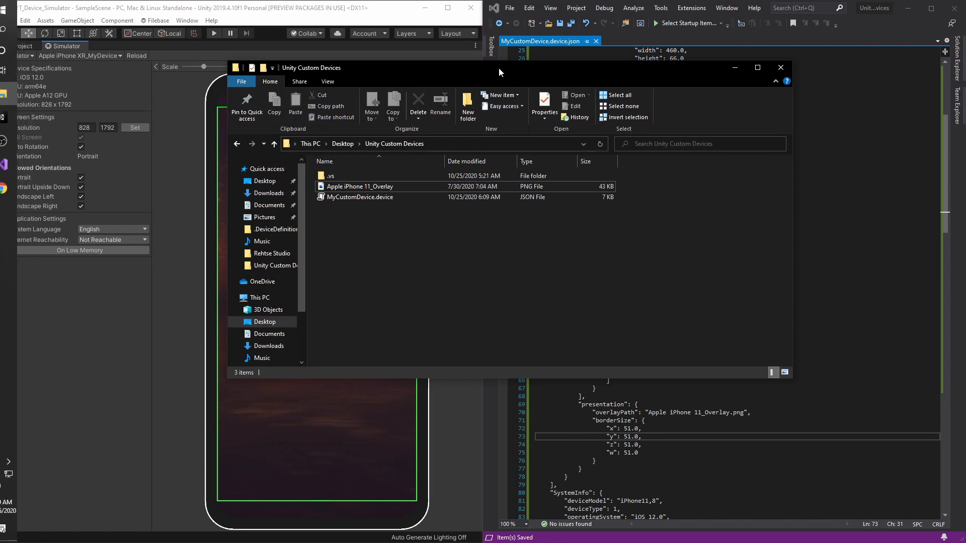
drag(499, 67, 392, 53)
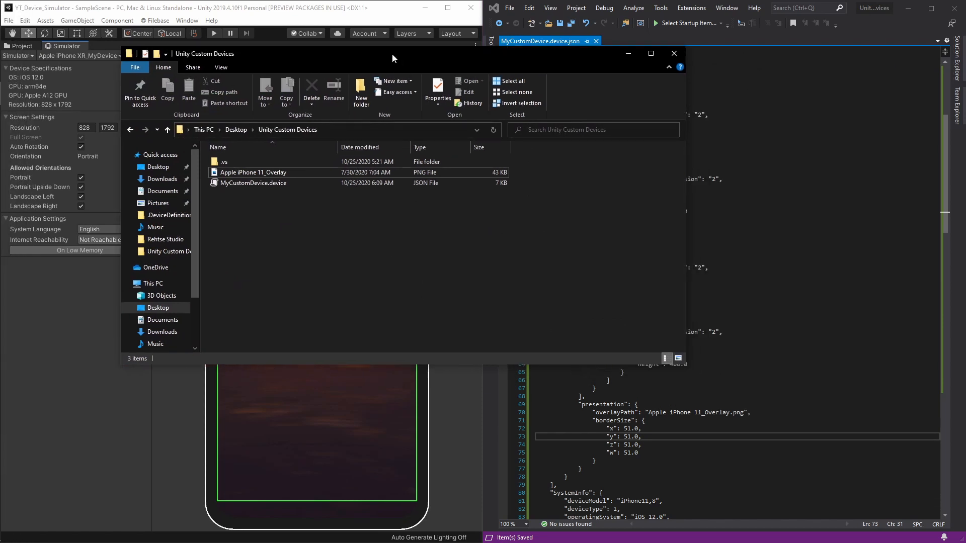
double_click(243, 172)
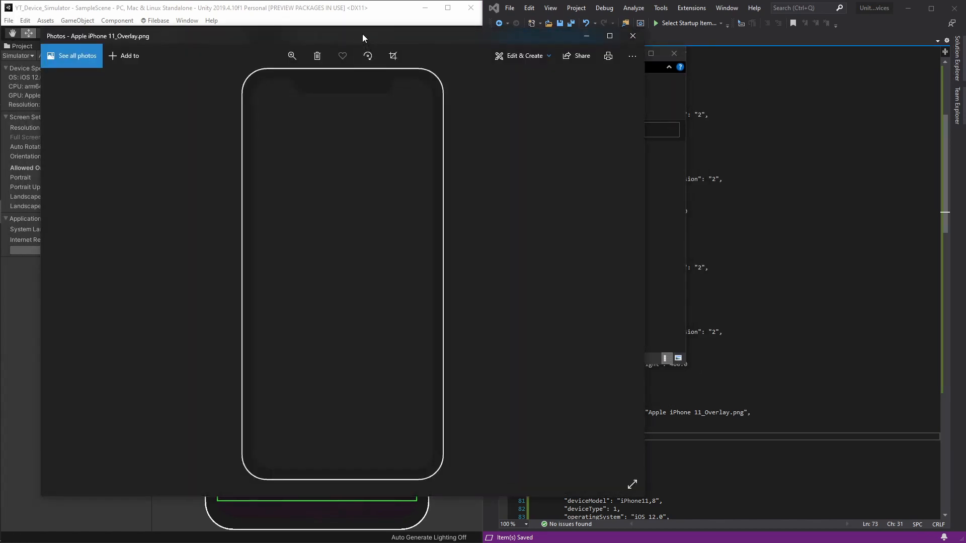
drag(362, 34, 350, 17)
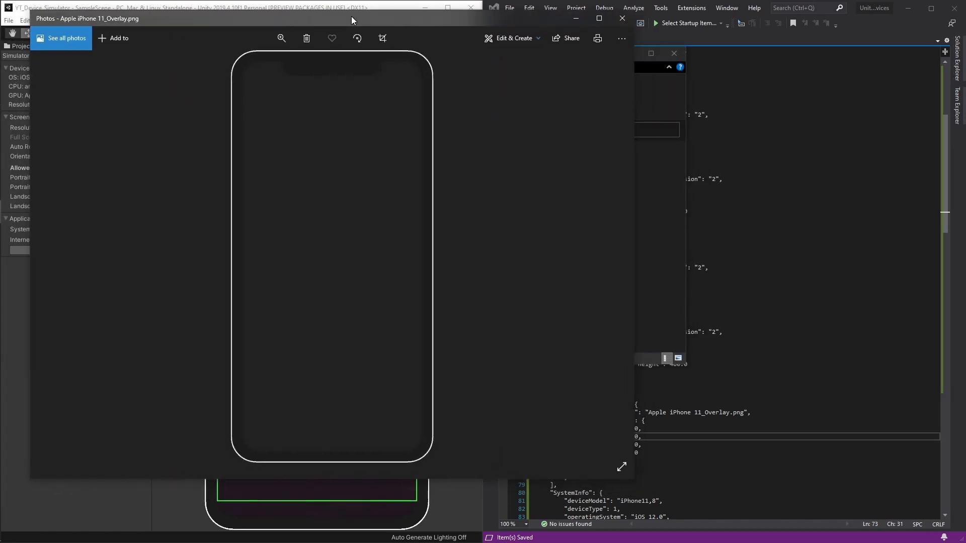
right_click(315, 250)
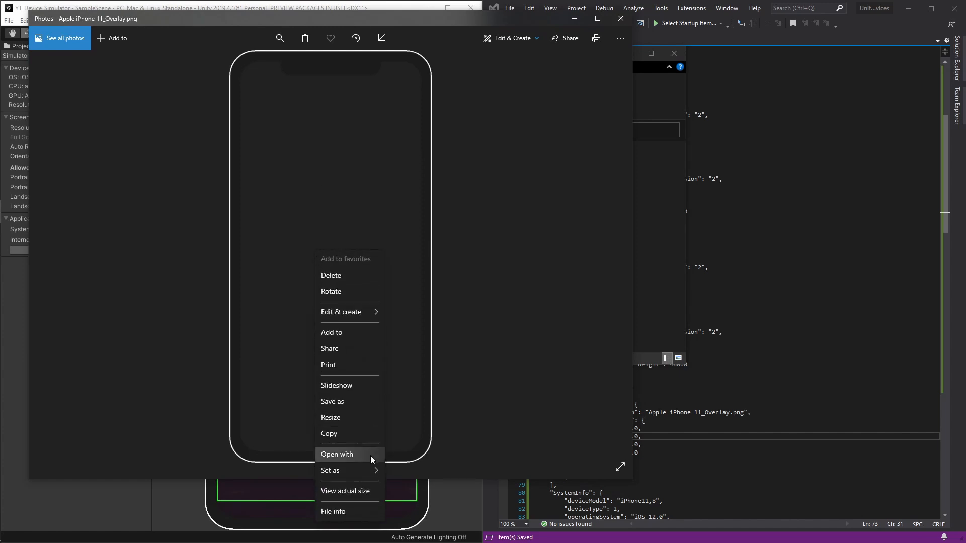
click(334, 512)
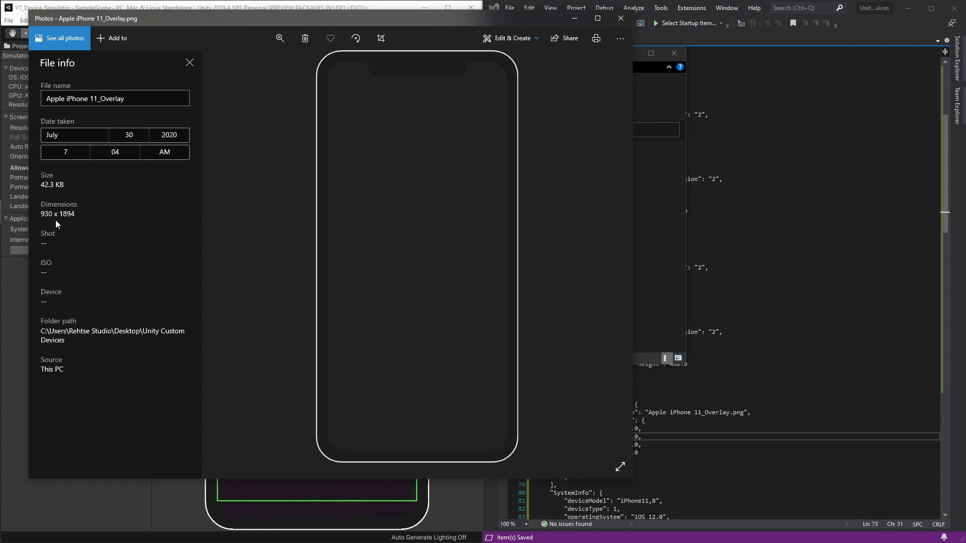
drag(447, 19, 416, 19)
- Compare the screen width and height and the borderSize x, y, z and w values with the overlay image's dimensions, and close the image
click(709, 268)
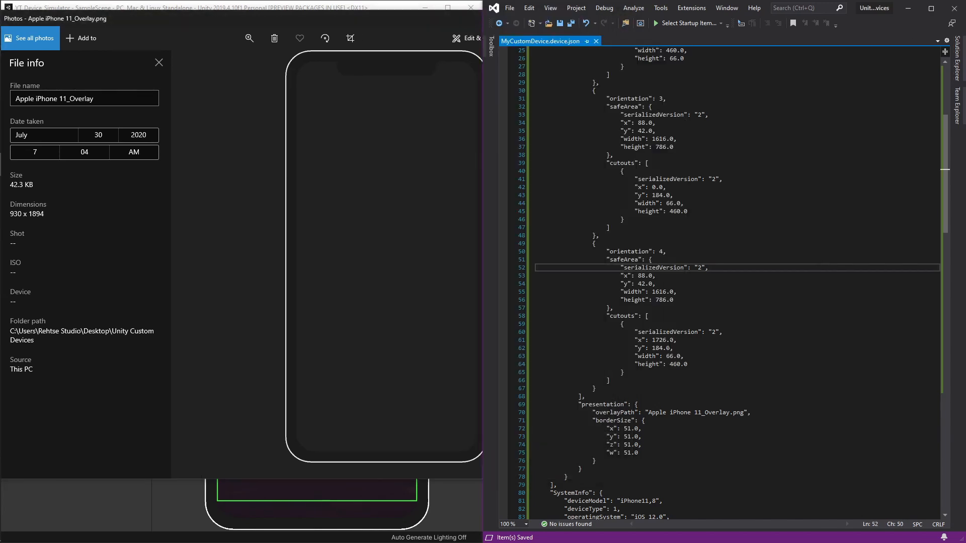
scroll(670, 344, up, 8)
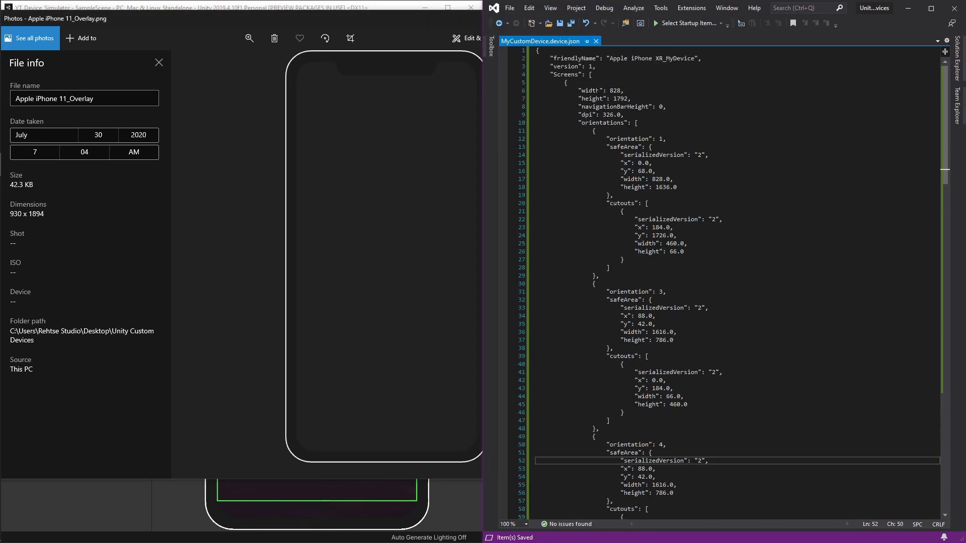
drag(579, 91, 635, 94)
click(641, 97)
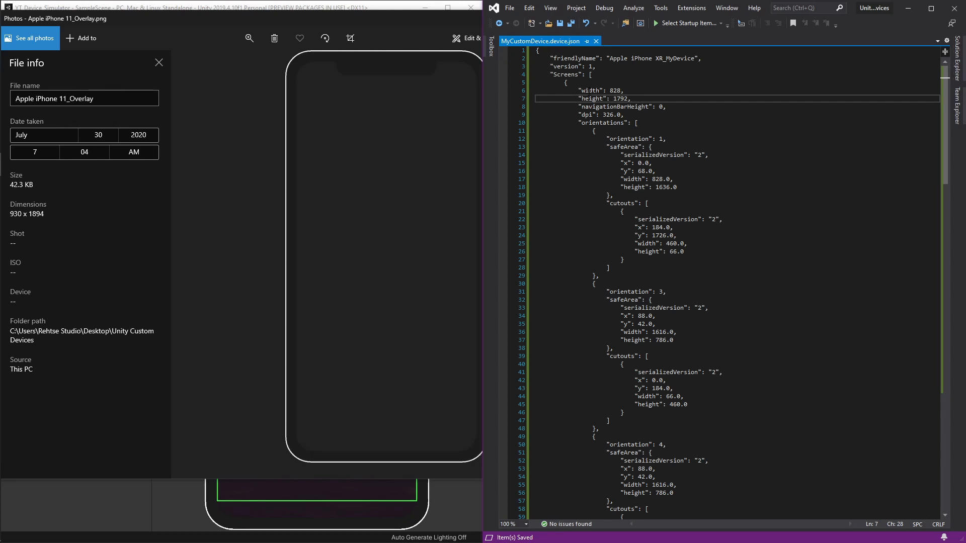
drag(579, 90, 655, 96)
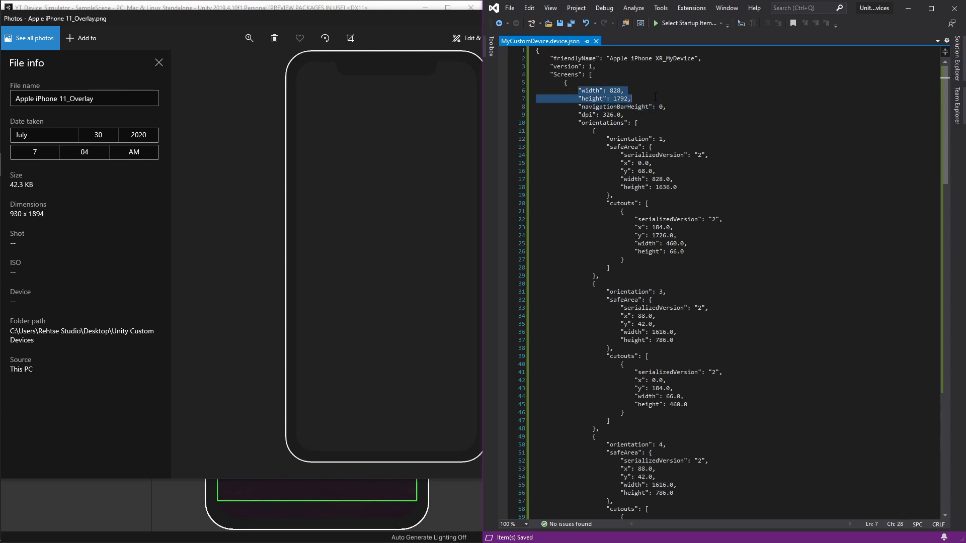
scroll(611, 179, down, 18)
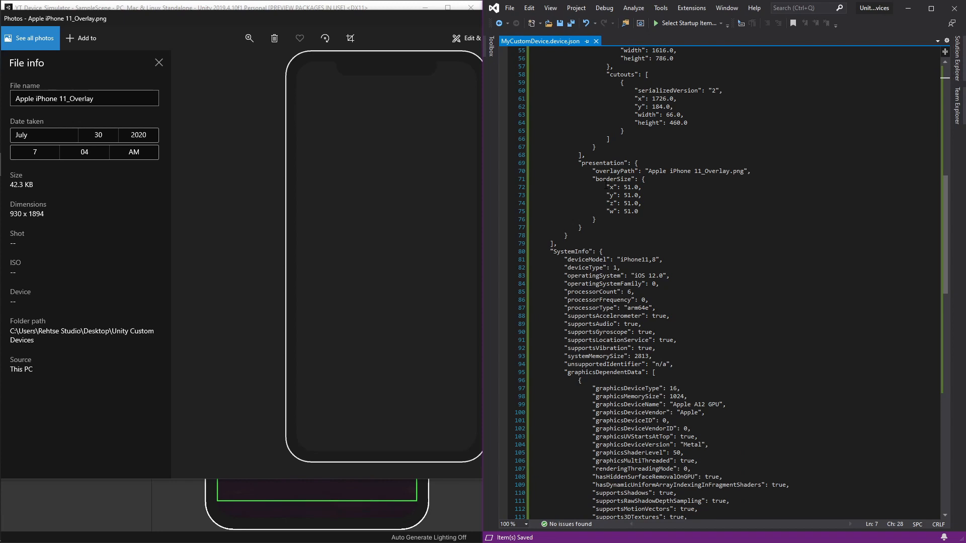
drag(607, 187, 649, 211)
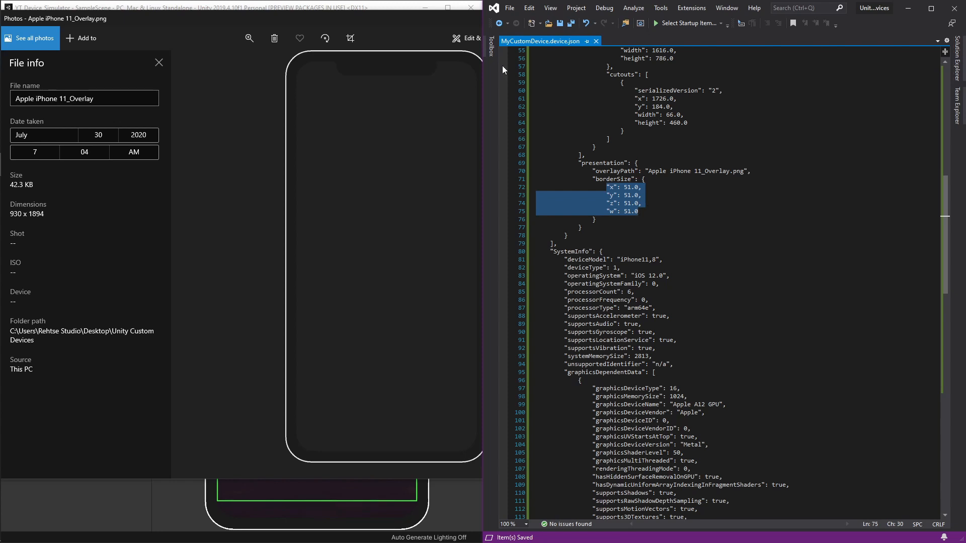
click(449, 19)
click(543, 19)
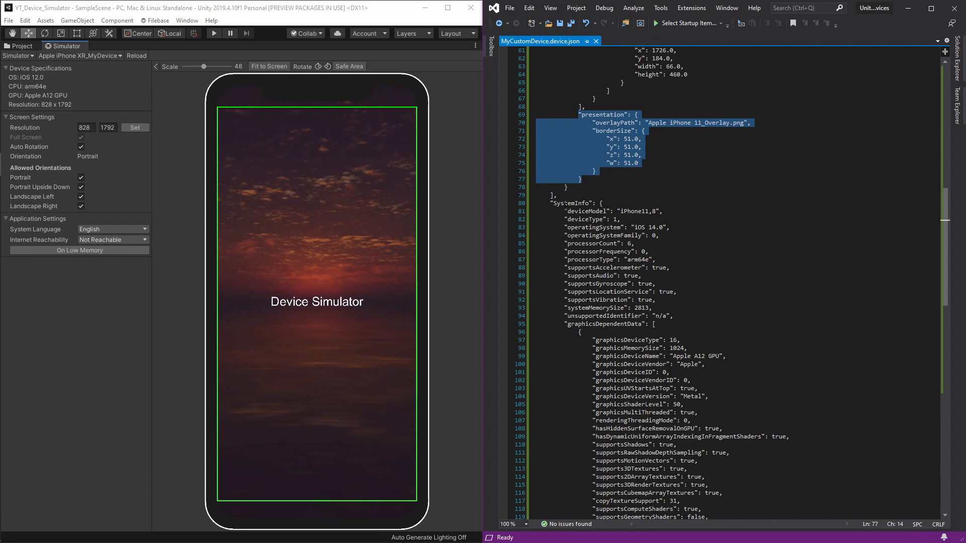
- Examine the processorCount, processorFrequency and processorType entries in the SystemInfo section, highlighting the processor count and type
click(672, 267)
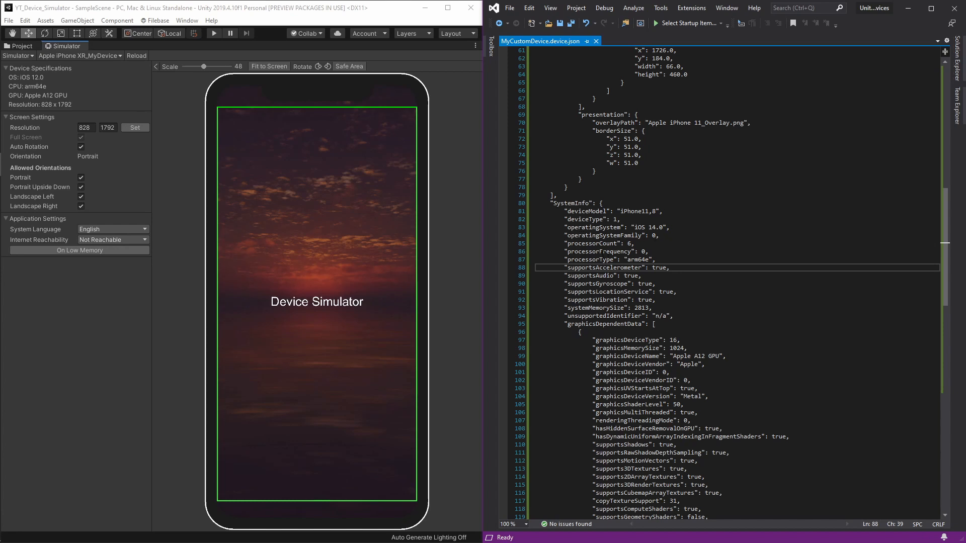
click(564, 243)
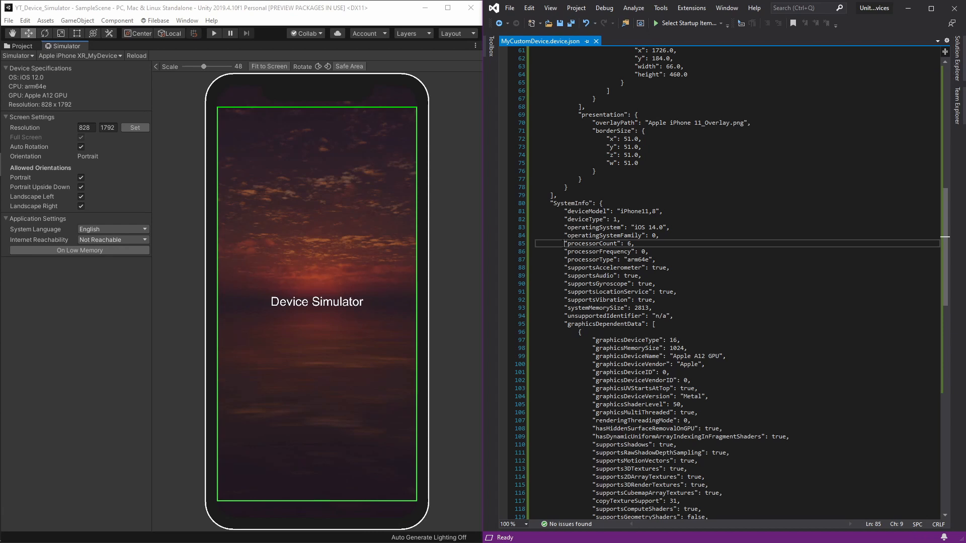
drag(564, 243, 635, 243)
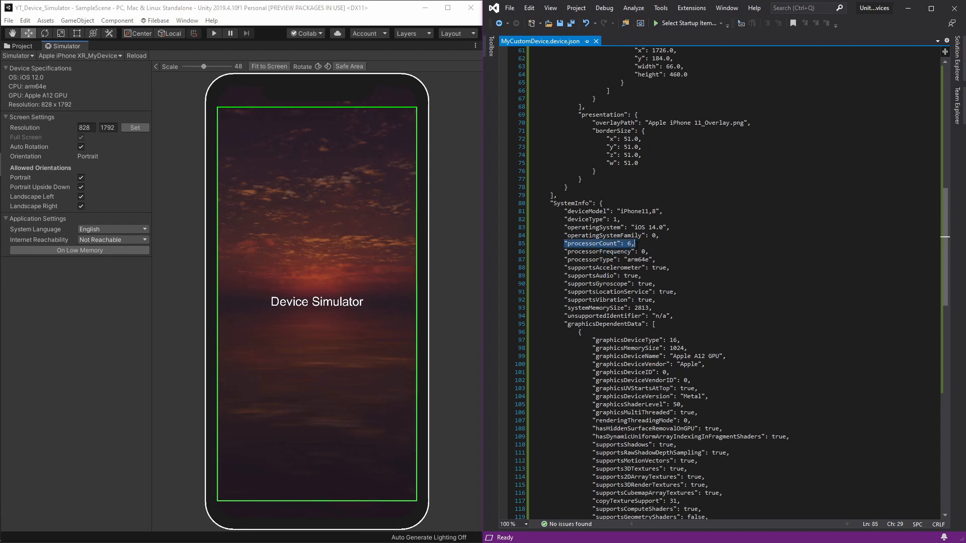
click(640, 243)
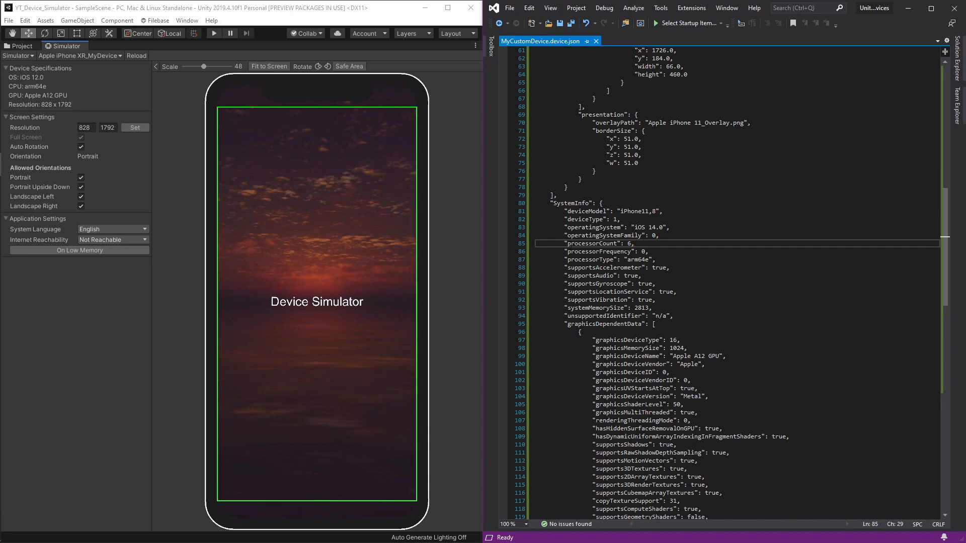
drag(561, 244, 650, 244)
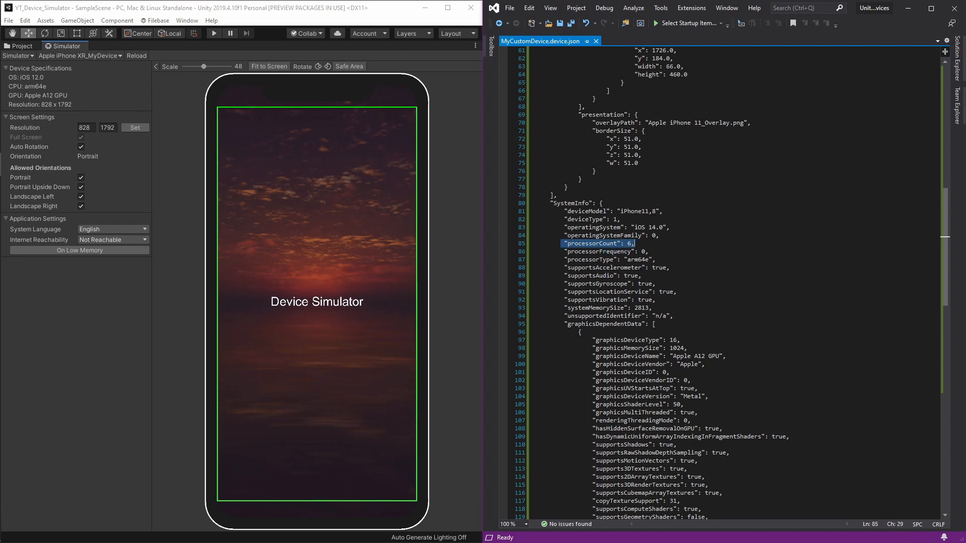
click(647, 251)
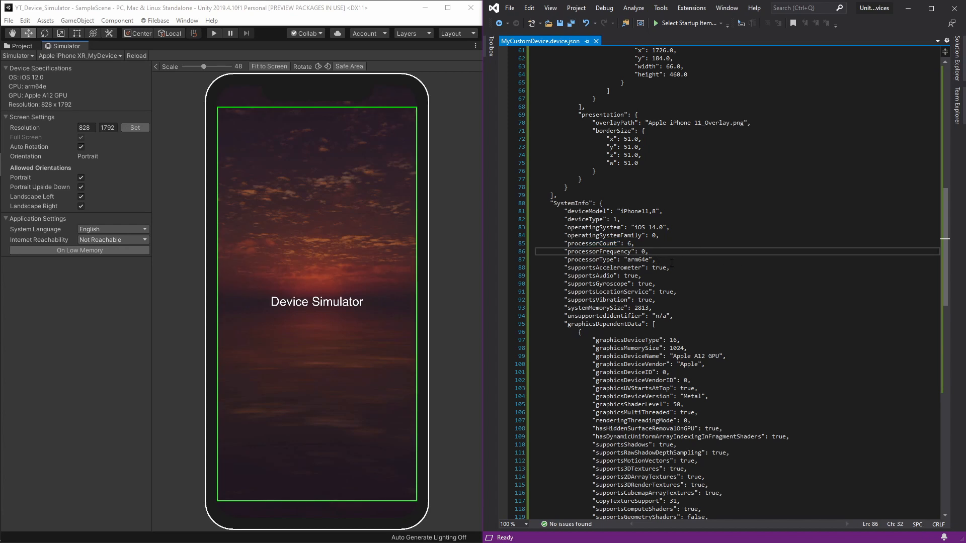
click(665, 260)
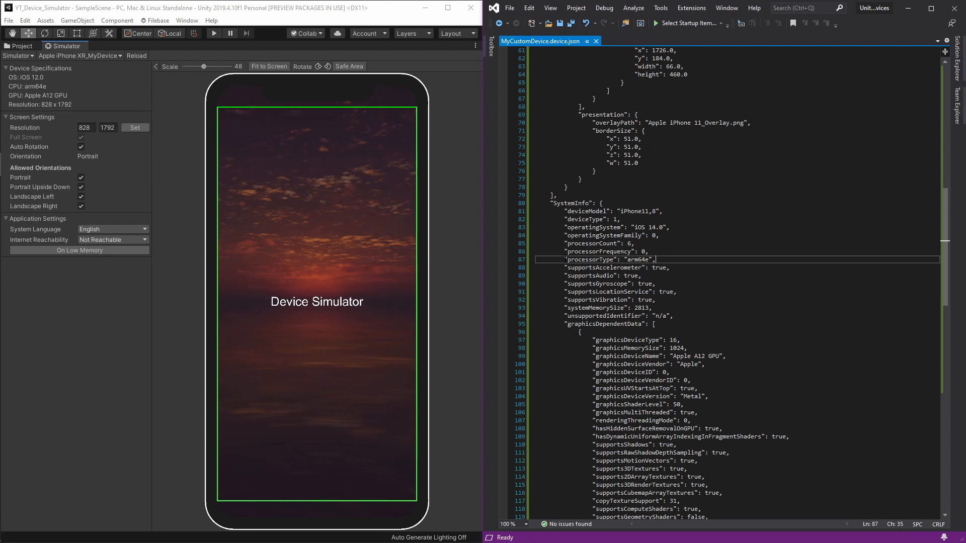
drag(564, 259, 656, 260)
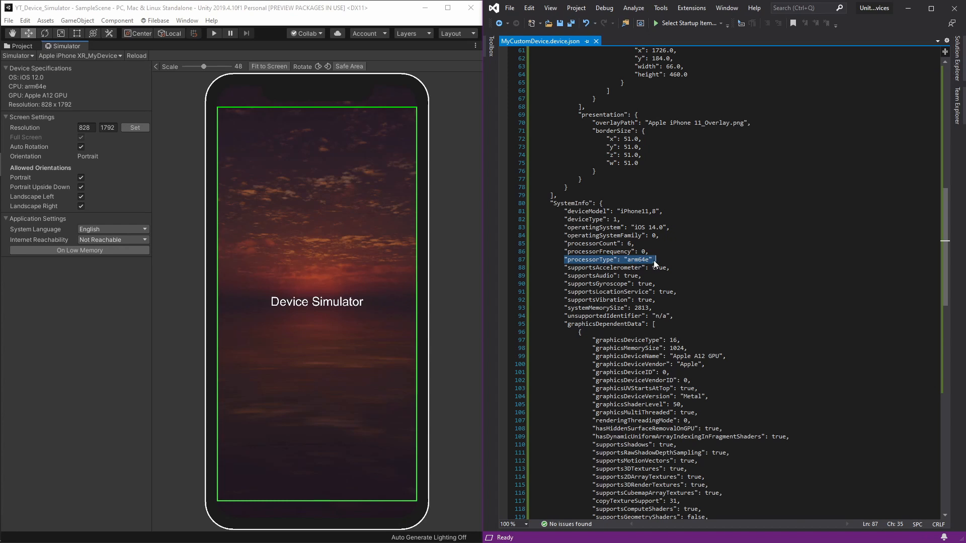
- Review the hardware support flags, systemMemorySize and unsupportedIdentifier, and compare the SystemInfo entries with the Simulator's Device Specifications
click(599, 283)
drag(564, 268, 680, 297)
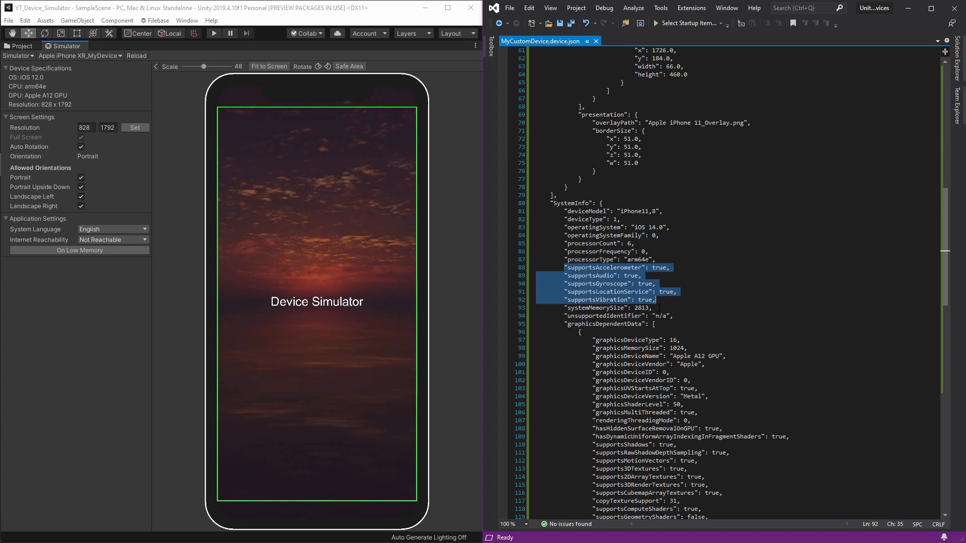
click(658, 307)
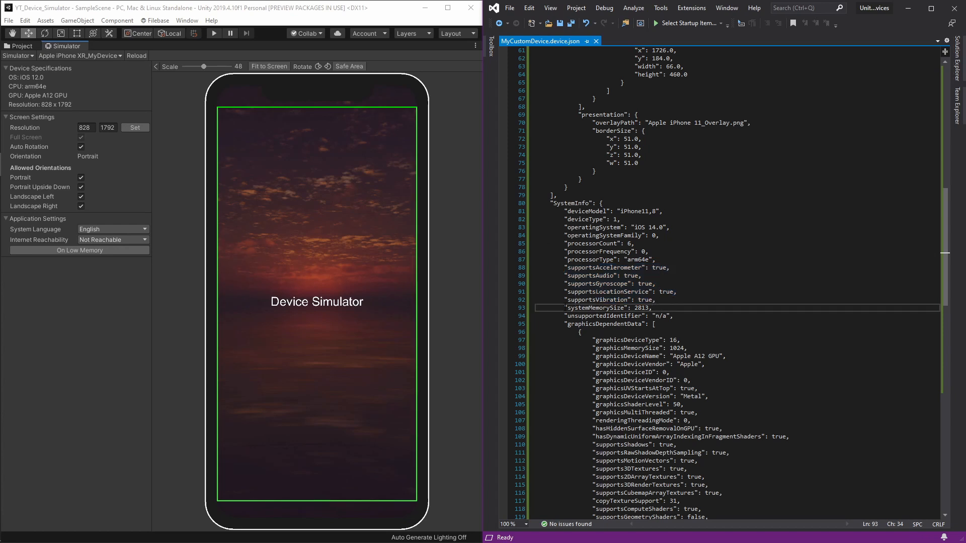
drag(564, 308, 654, 308)
key(Down)
key(Down)
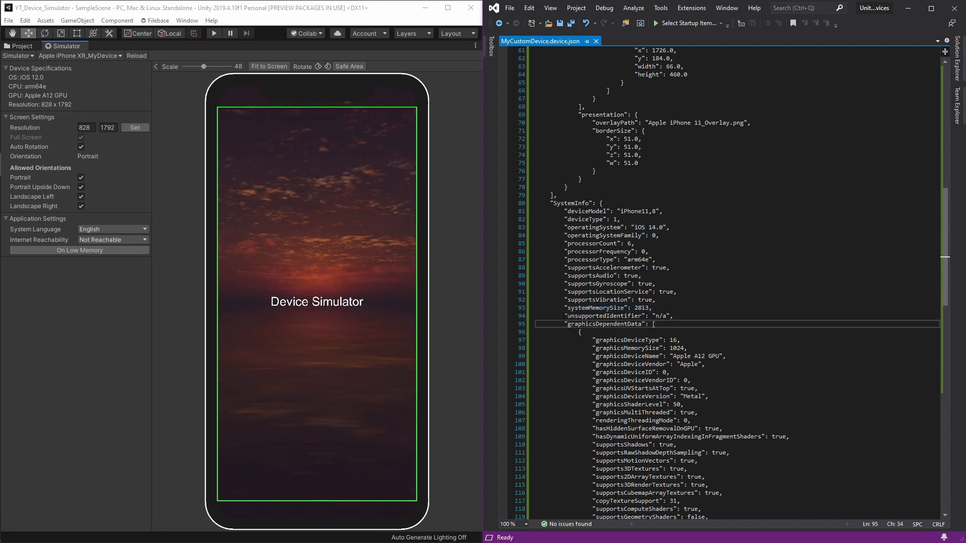
drag(564, 316, 683, 318)
click(683, 318)
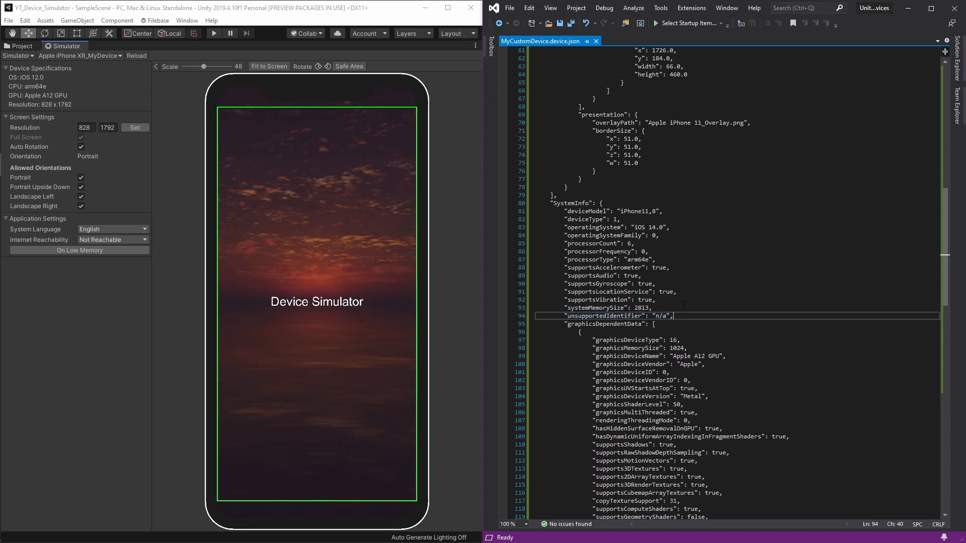
drag(564, 212, 688, 318)
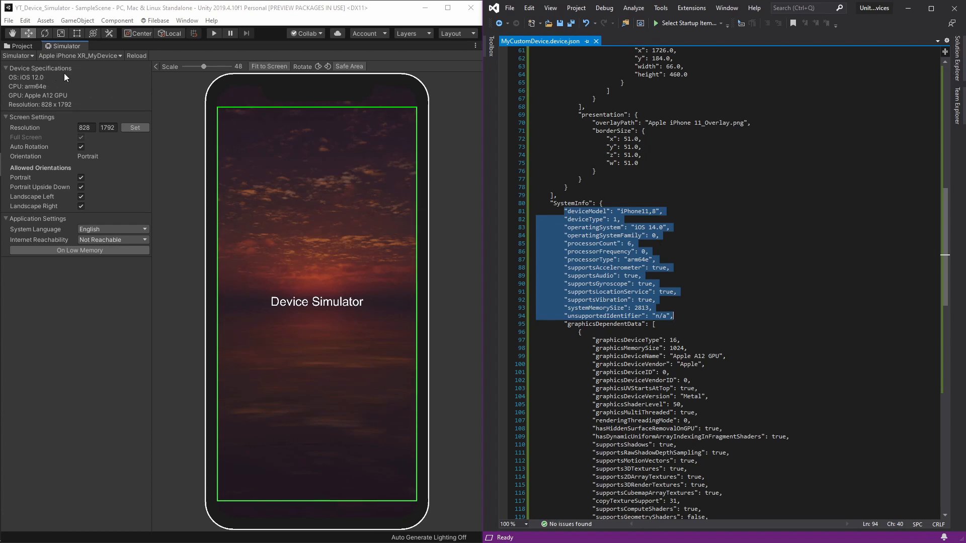
click(88, 84)
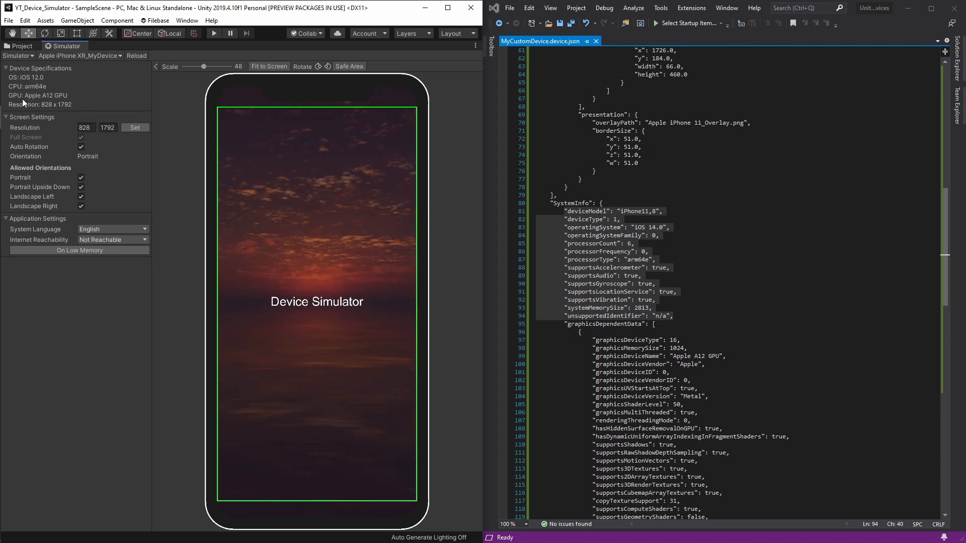
- Set the operatingSystem value to "Android", save the file and refresh the Simulator through Game view
click(664, 231)
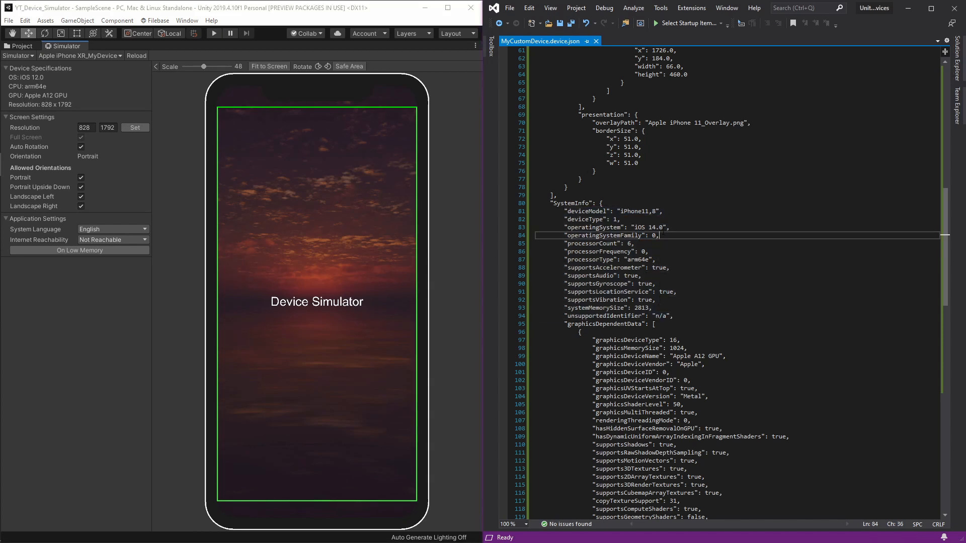
key(BackSpace)
key(BackSpace)
key(BackSpace)
key(BackSpace)
key(BackSpace)
key(BackSpace)
key(BackSpace)
key(BackSpace)
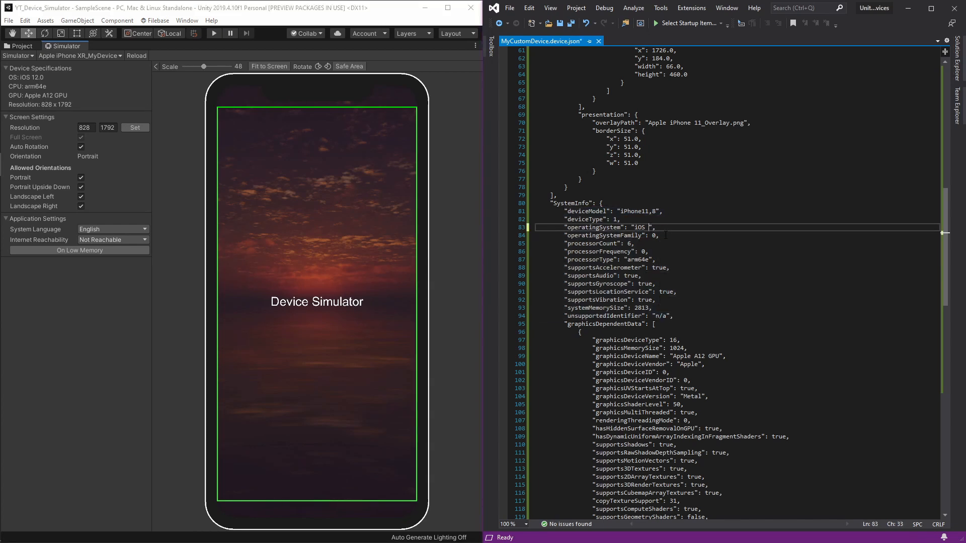
text(Android)
key(ctrl+s)
click(31, 58)
click(25, 65)
click(25, 55)
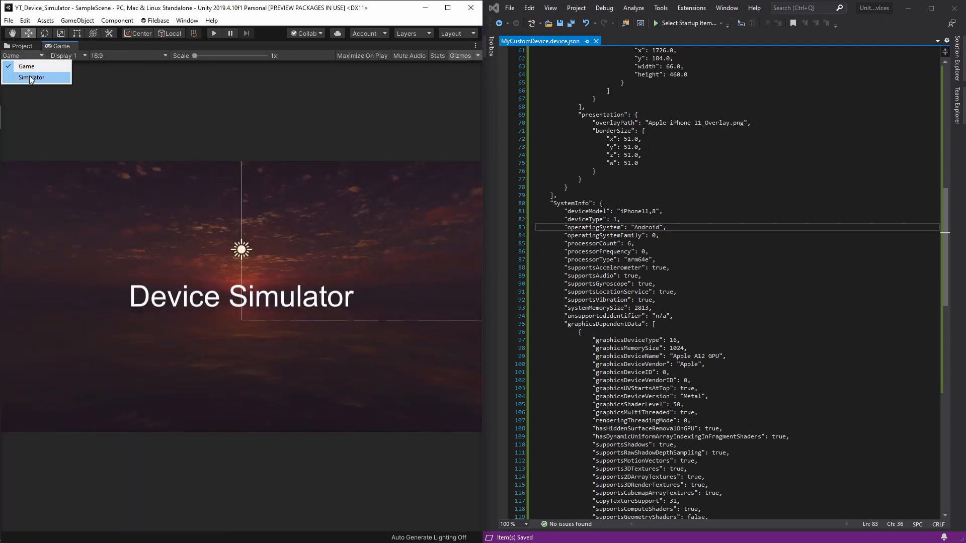
click(30, 78)
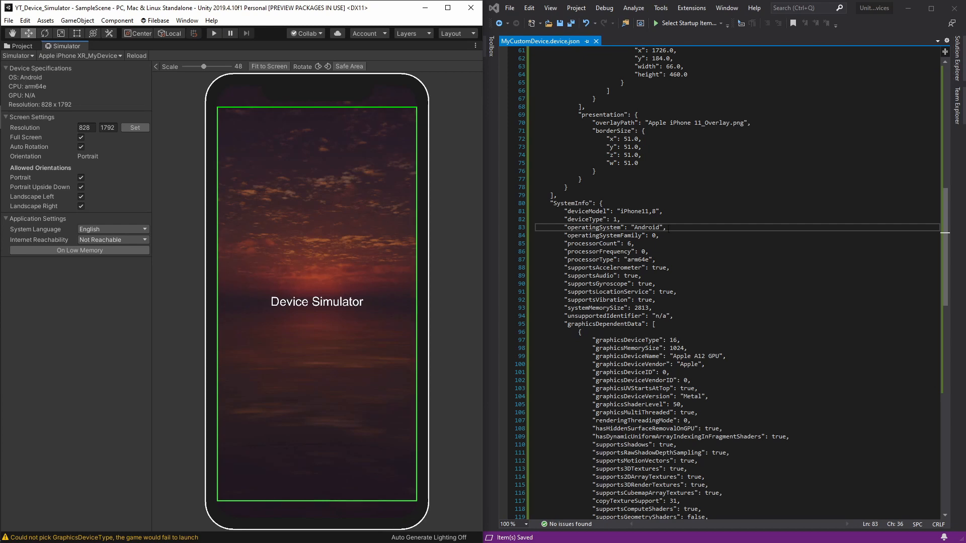
- Set the operatingSystem value to "iOS 14", save the file and reload the Simulator through Game view
key(alt+Tab)
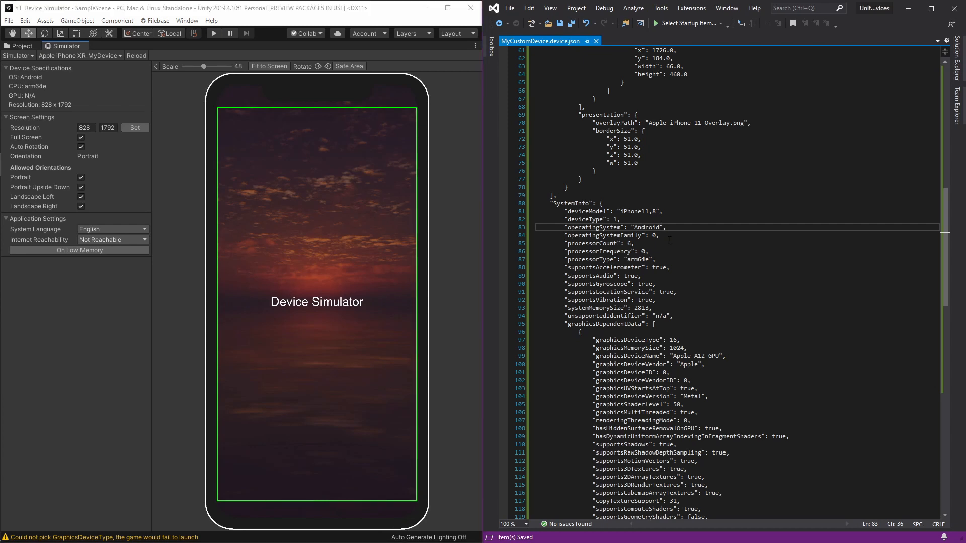
key(ctrl+BackSpace)
text(iOS 1)
text(4)
text(.)
key(ctrl+s)
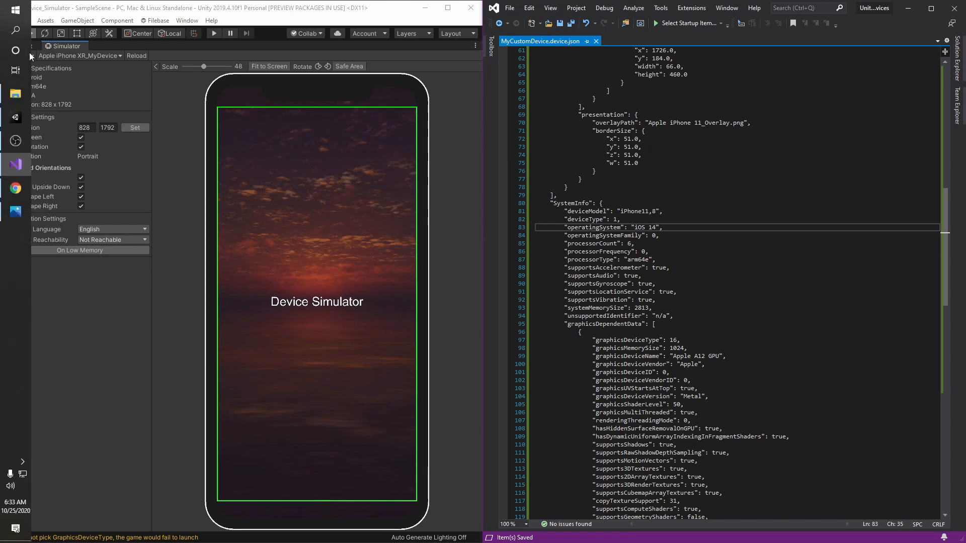
click(26, 59)
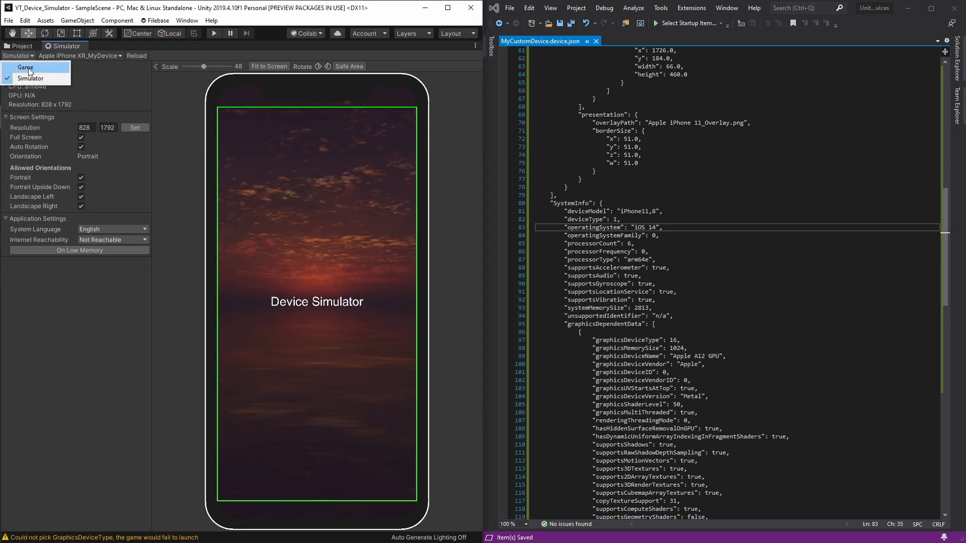
click(20, 67)
click(17, 55)
click(31, 77)
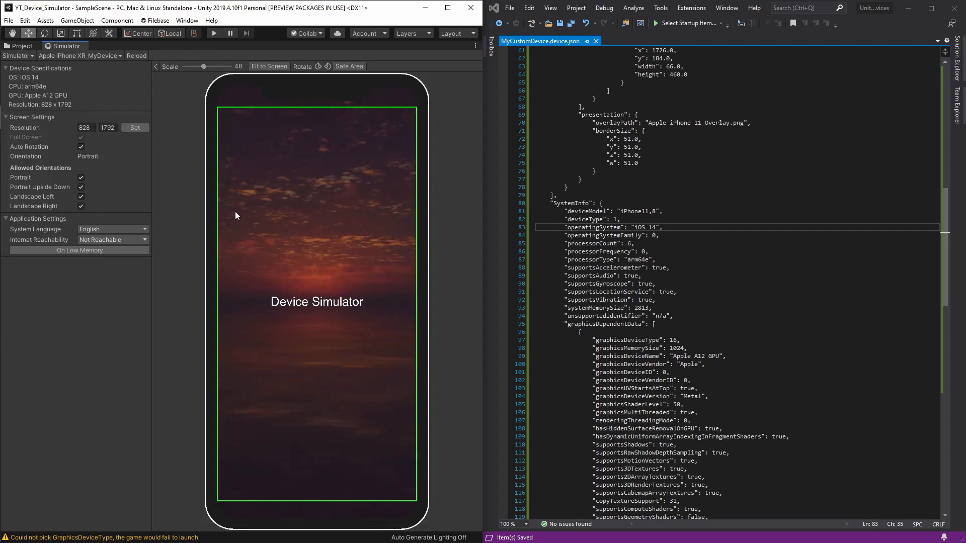
- Look through the whole graphicsDependentData section, highlighting it down to the end of SystemInfo
click(676, 267)
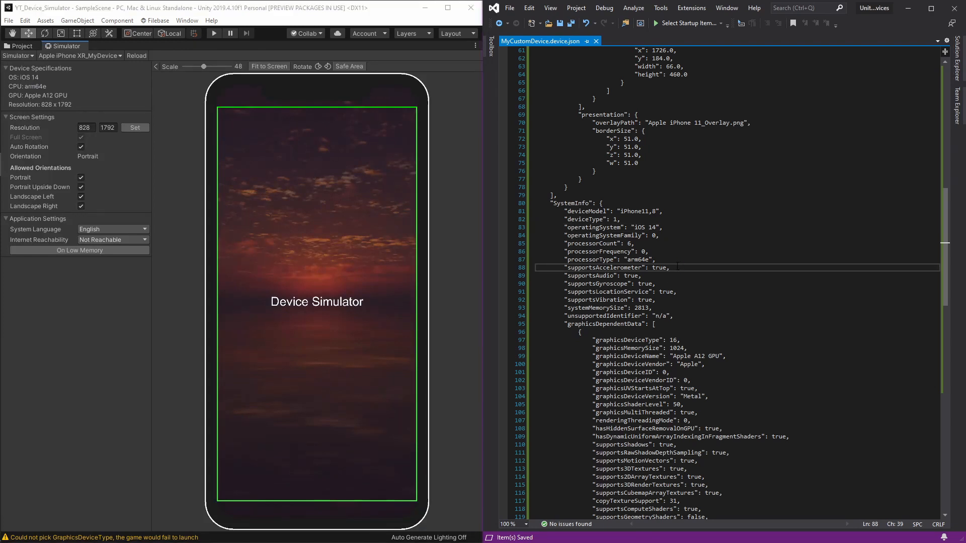
scroll(677, 266, down, 5)
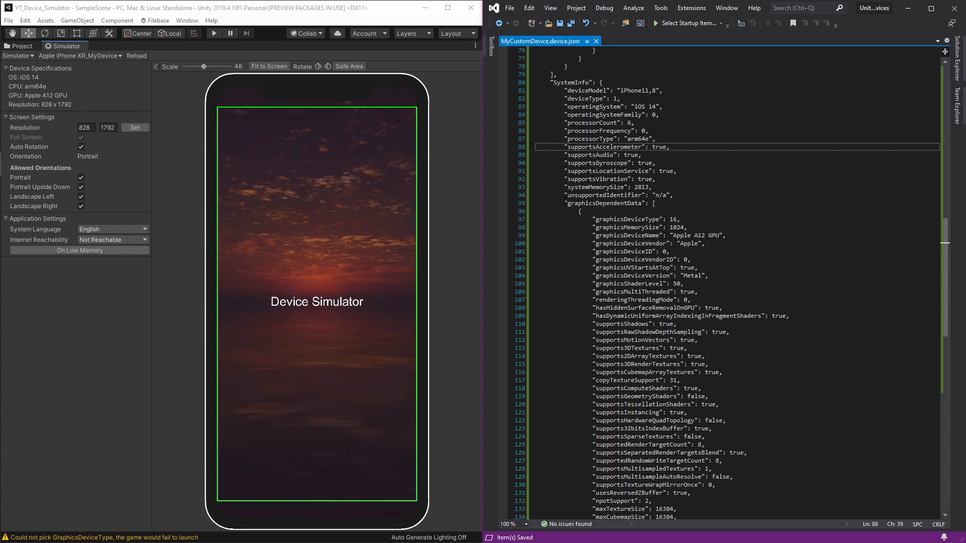
drag(565, 203, 747, 316)
scroll(748, 316, down, 11)
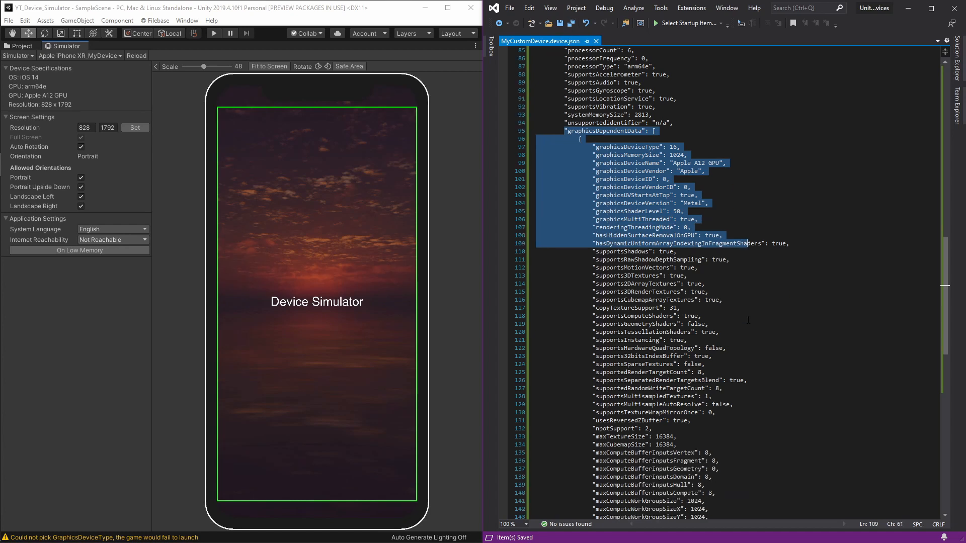
scroll(748, 316, down, 4)
drag(748, 316, 614, 364)
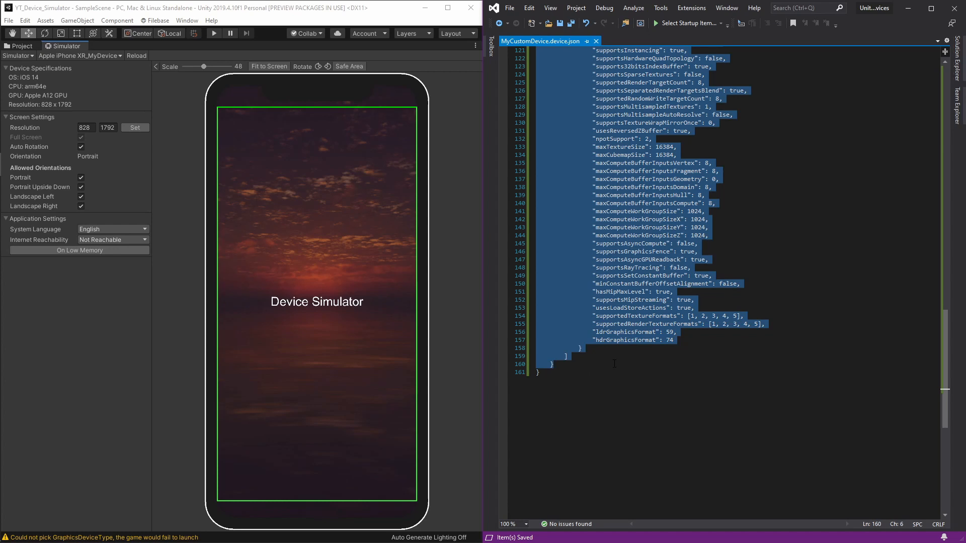
scroll(689, 378, up, 14)
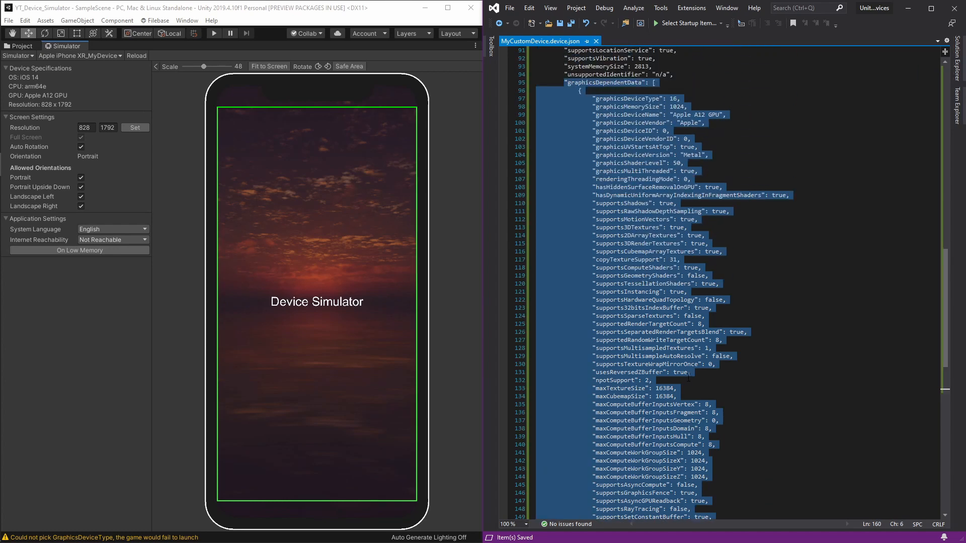
- Examine the individual graphics entries from graphicsDeviceType to hasHiddenSurfaceRemovalOnGPU, including the graphics device name and vendor
click(710, 194)
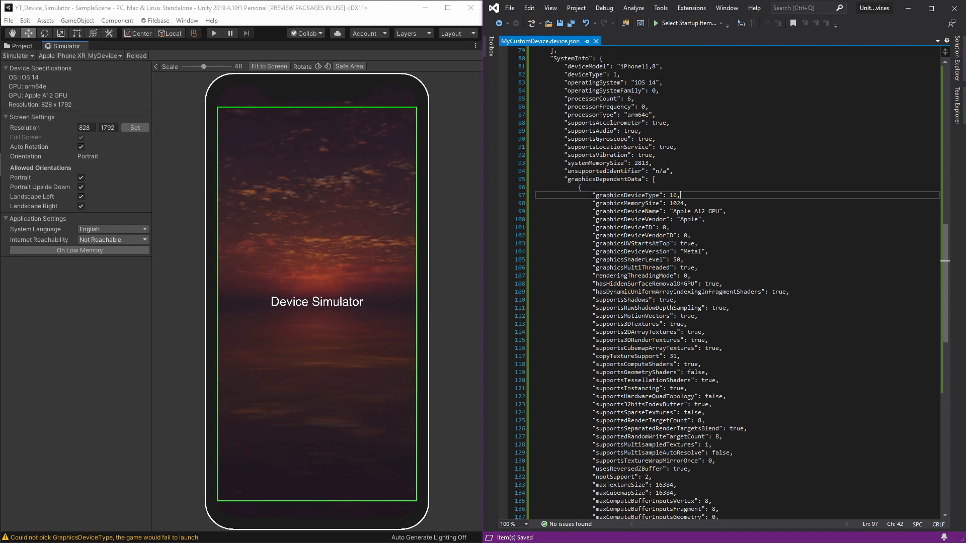
drag(592, 195, 775, 350)
click(747, 280)
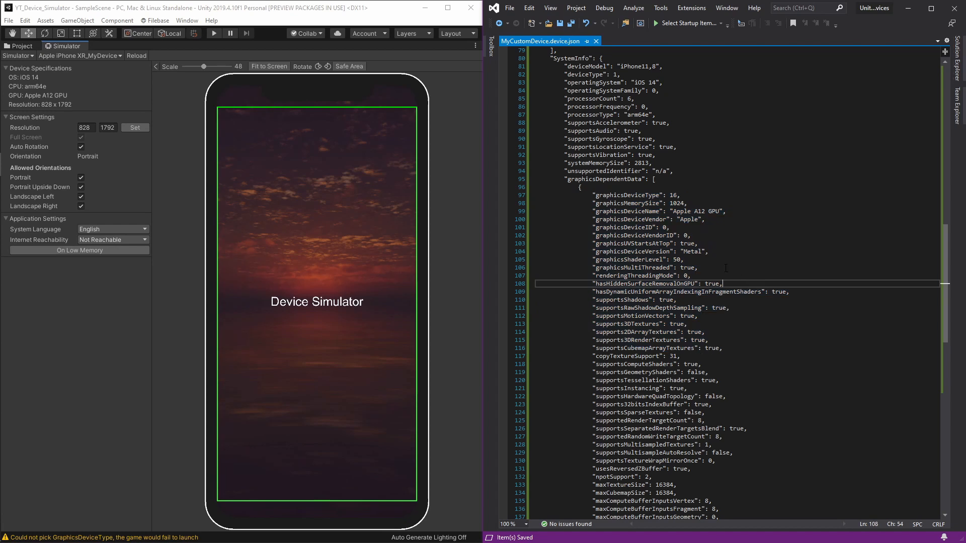
click(718, 259)
click(718, 252)
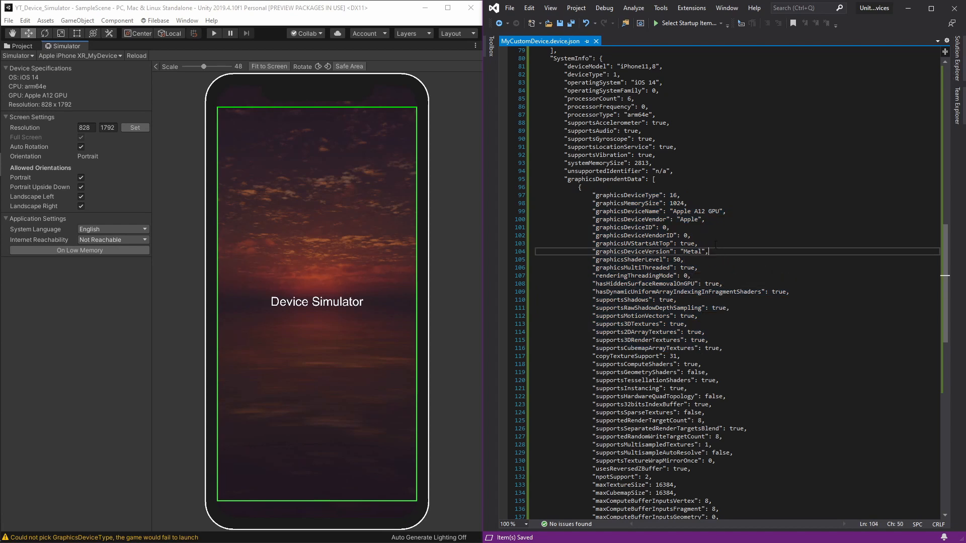
click(715, 243)
click(710, 234)
click(705, 227)
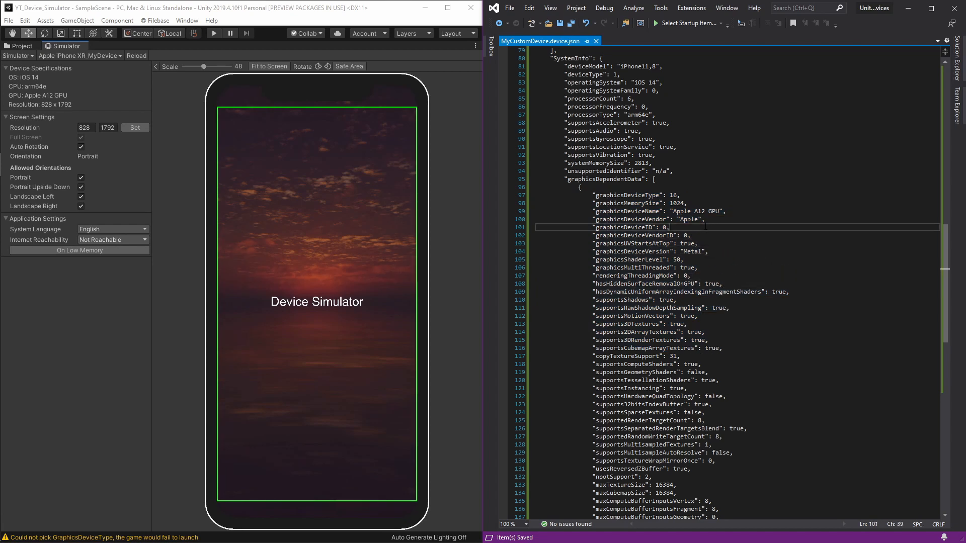
click(719, 220)
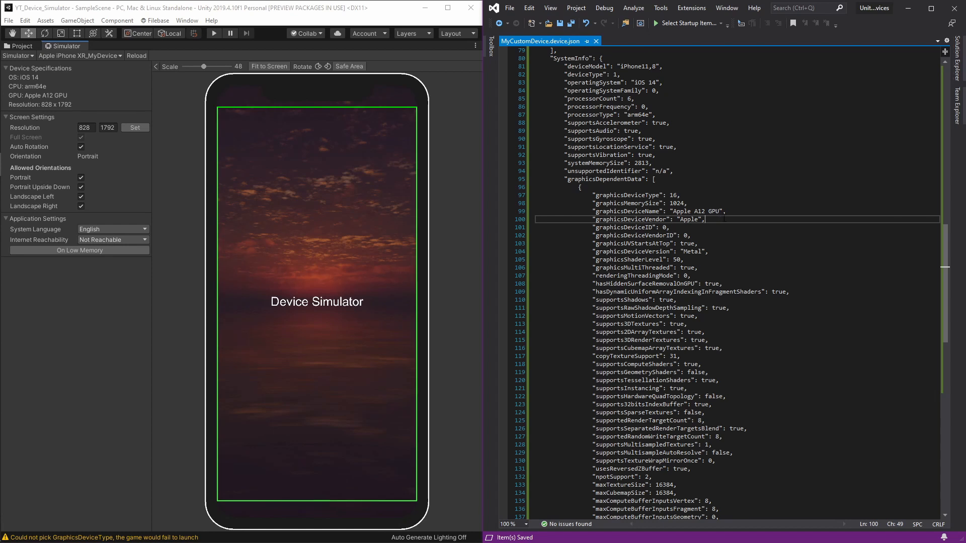
click(733, 212)
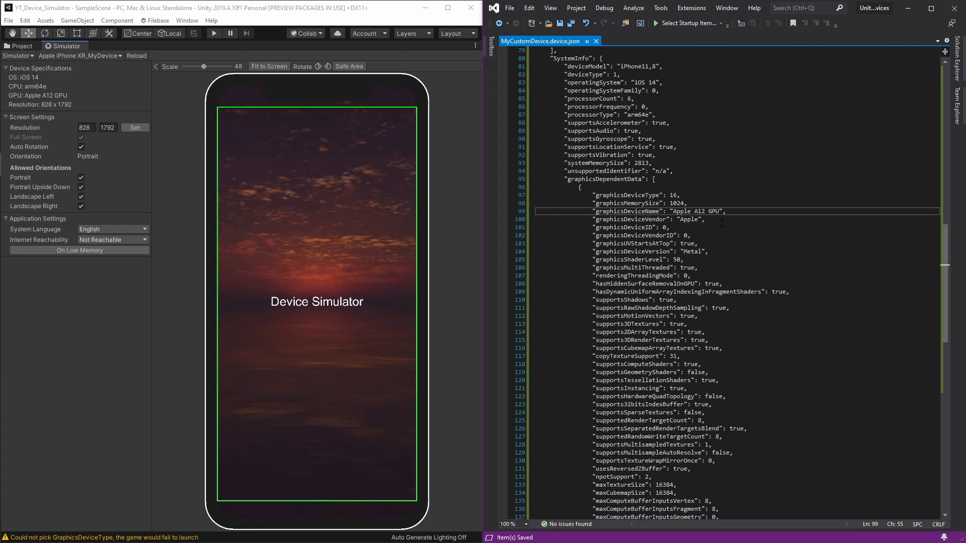
- Highlight the graphics entries from graphicsDeviceVendor through supportsTextureWrapMirrorOnce to review the GPU feature support
drag(593, 219, 773, 413)
scroll(773, 406, down, 2)
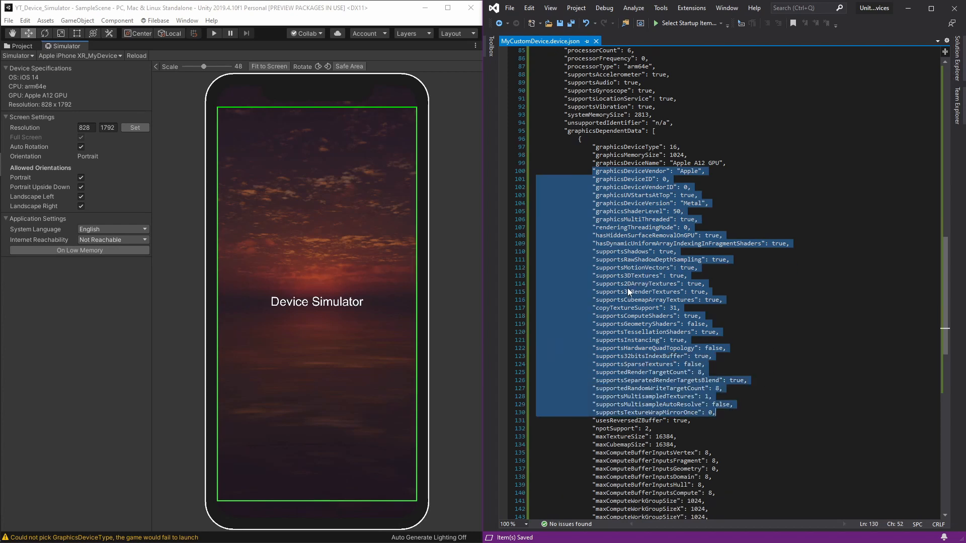
click(704, 285)
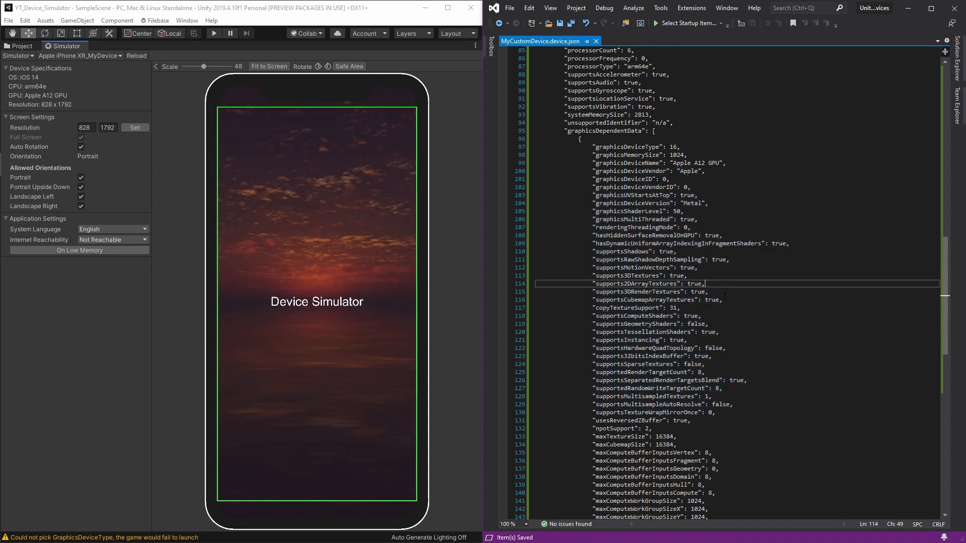
- Examine the graphicsDependentData entries from graphicsDeviceType to maxTextureSize, including the device name, shader level and copyTextureSupport
key(Down)
key(Down)
key(Down)
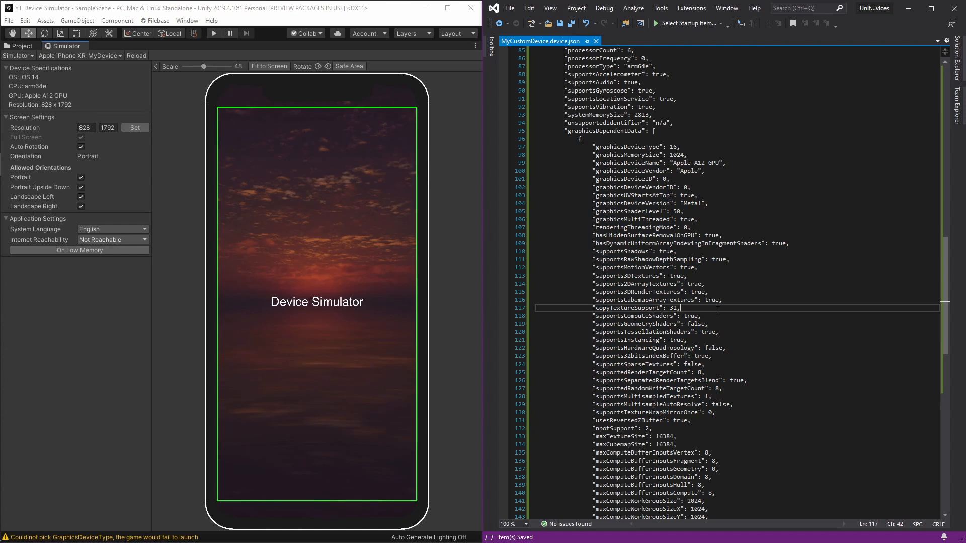
click(718, 210)
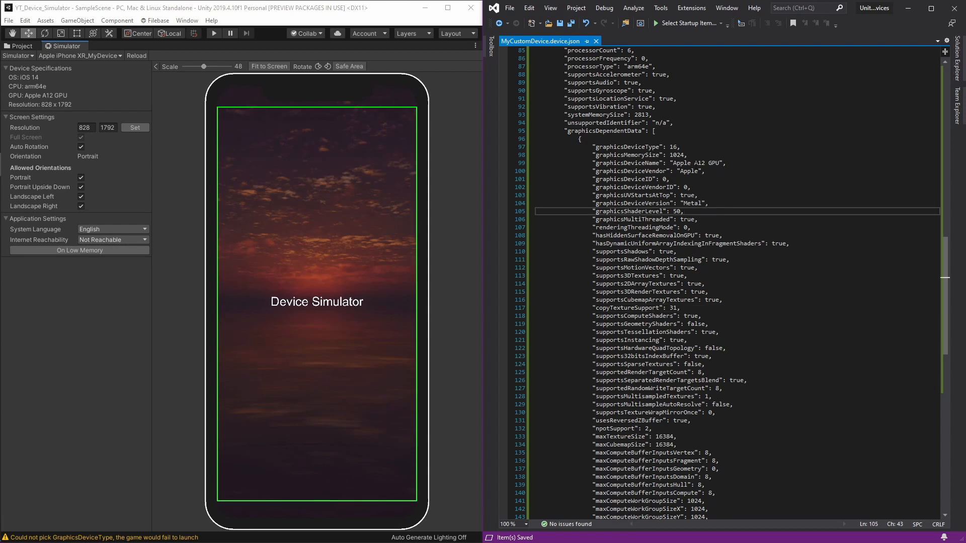
click(696, 163)
click(731, 163)
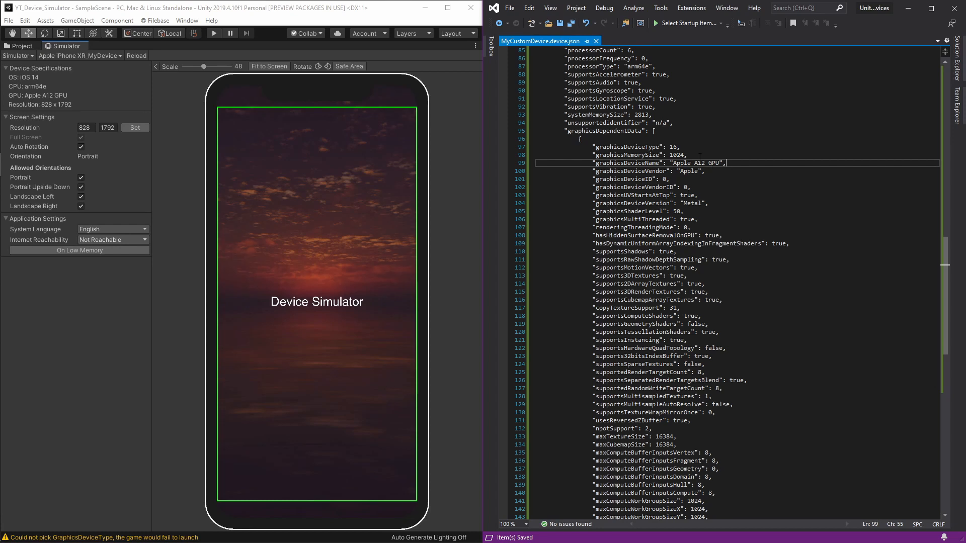
drag(590, 147, 767, 437)
click(718, 267)
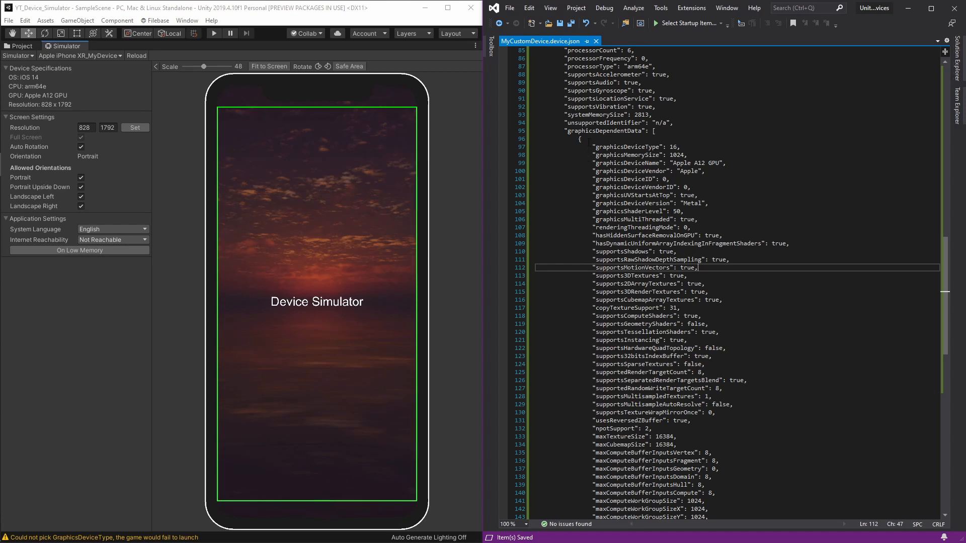
drag(599, 139, 715, 195)
click(720, 171)
- Delete all graphicsDependentData entries from graphicsDeviceType through hdrGraphicsFormat, keeping the empty braces, and save the file
drag(538, 147, 714, 244)
scroll(713, 244, down, 6)
scroll(713, 244, down, 5)
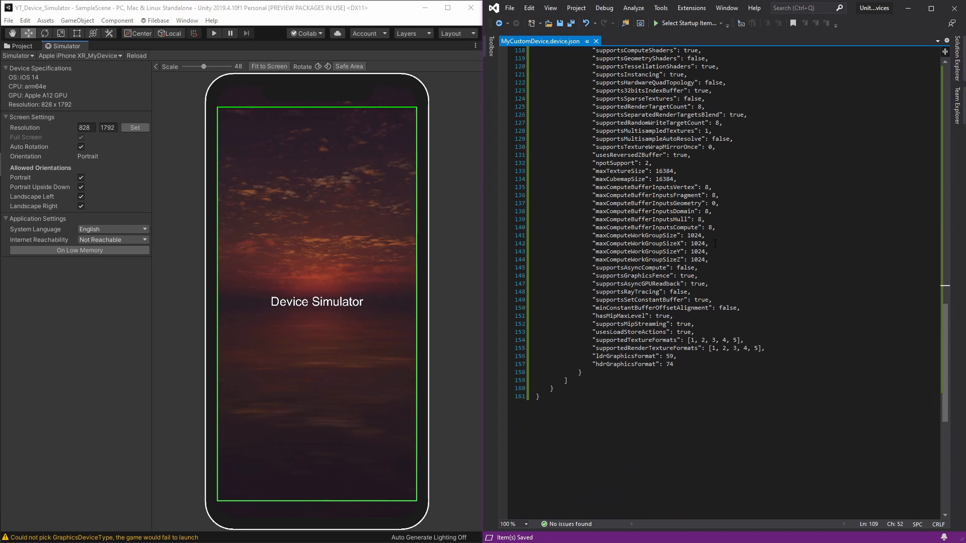
shift+drag(714, 302, 700, 364)
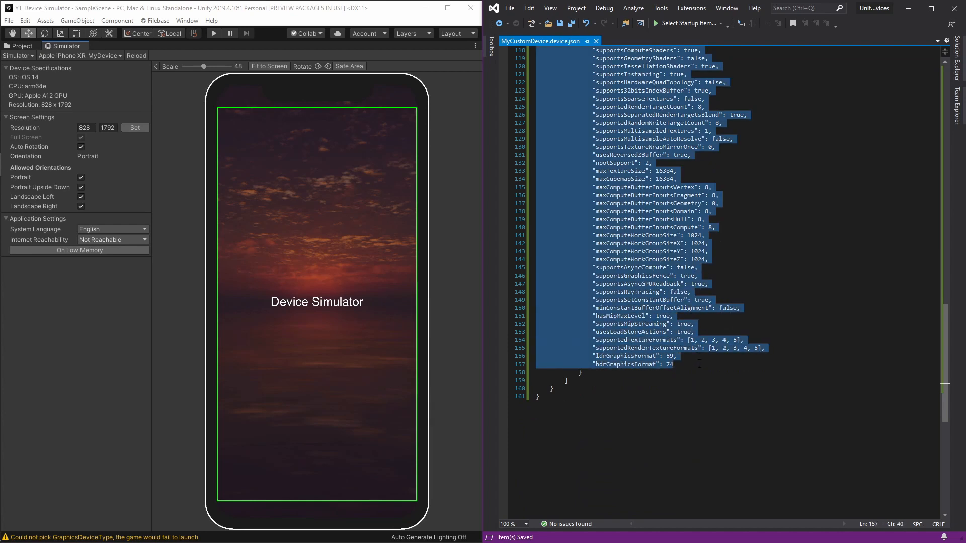
key(Delete)
key(ctrl+s)
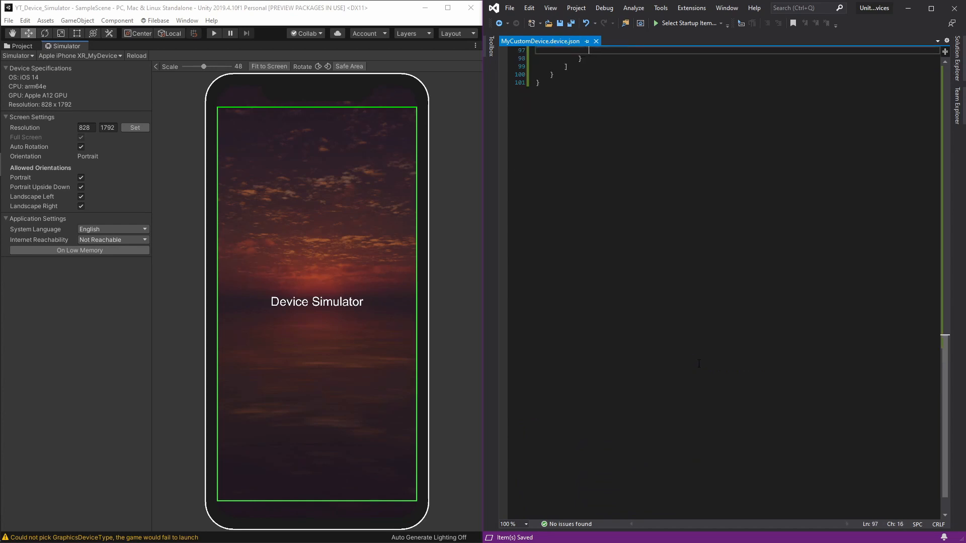
- Switch the Simulator to Game view and back to reload the edited device definition
scroll(683, 324, up, 3)
click(18, 55)
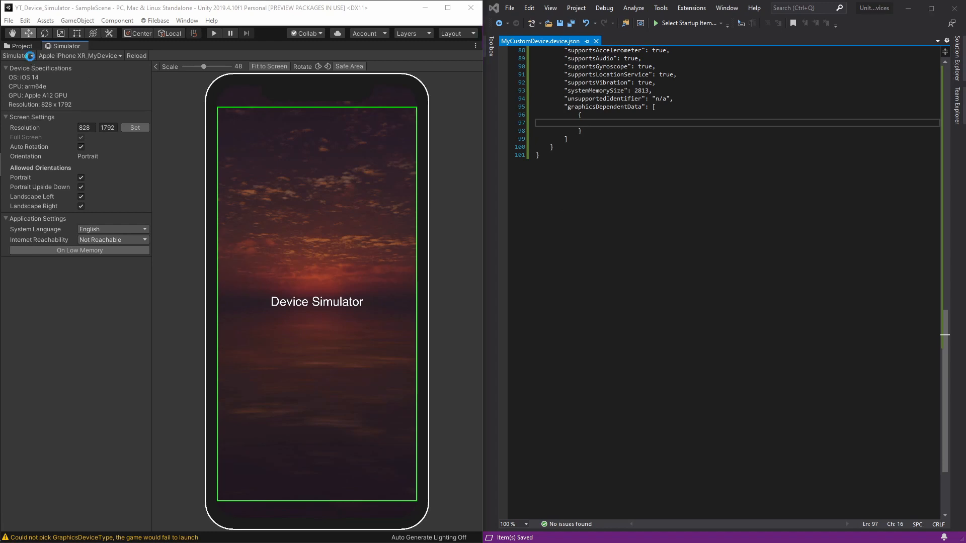
click(23, 64)
click(29, 56)
click(29, 80)
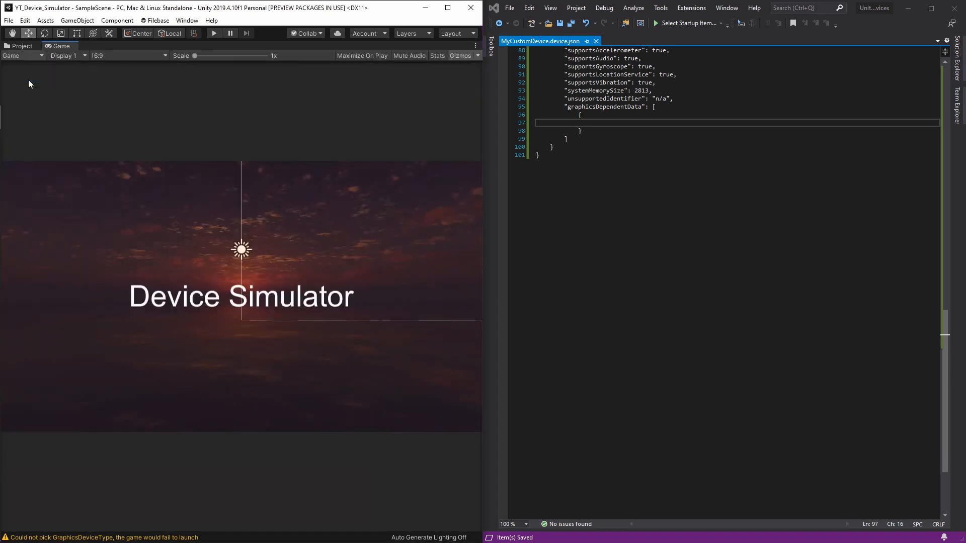
click(28, 56)
click(116, 76)
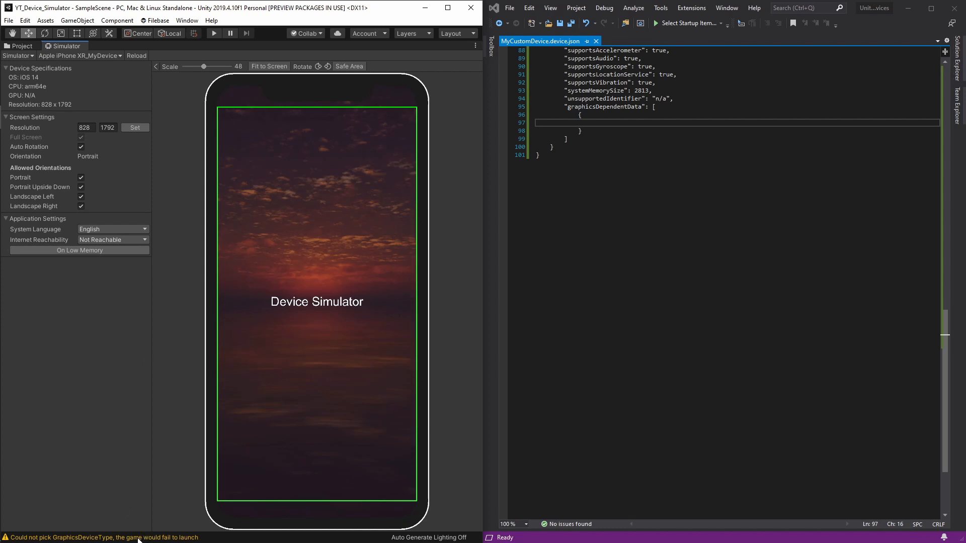
- Save the device file and look back over its screen orientations, presentation and SystemInfo sections, highlighting the SystemInfo key
click(608, 122)
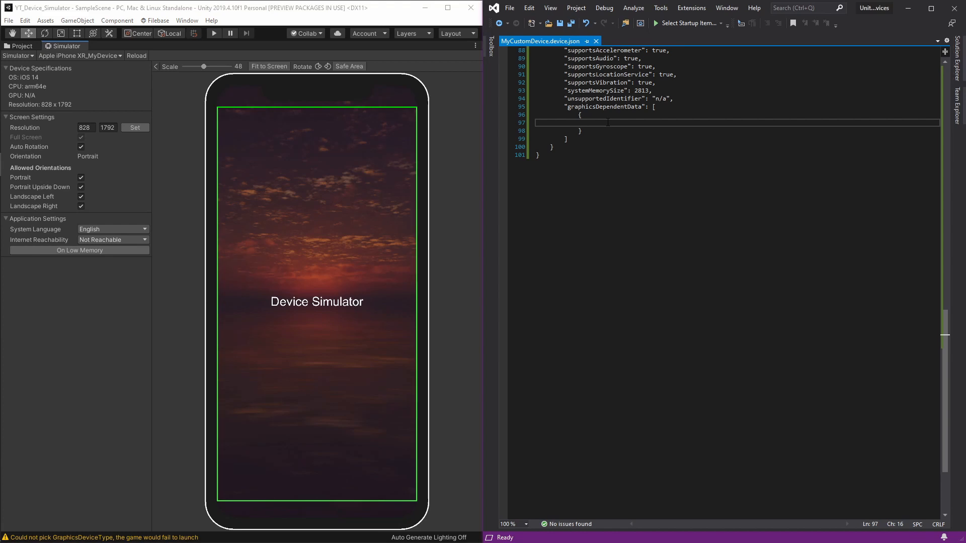
key(ctrl+s)
scroll(635, 289, up, 6)
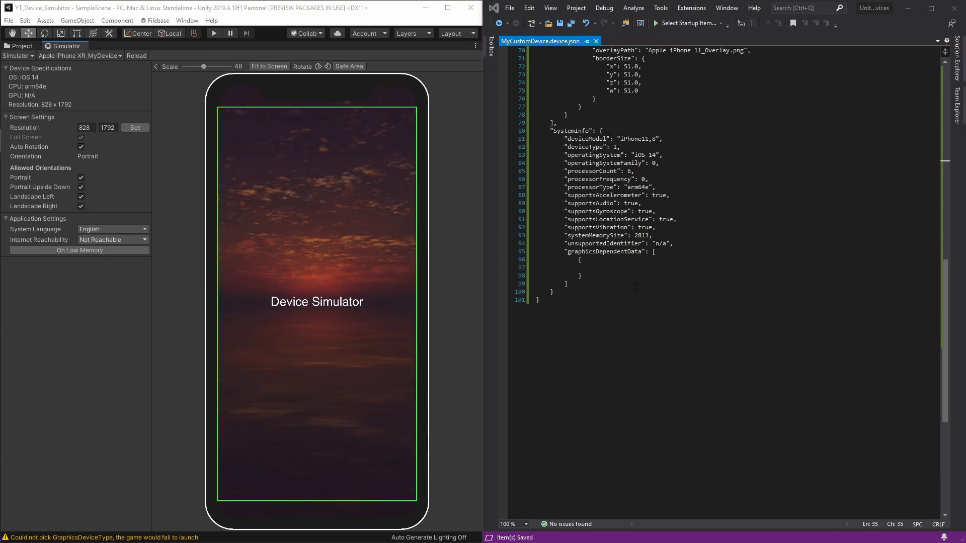
scroll(635, 289, up, 20)
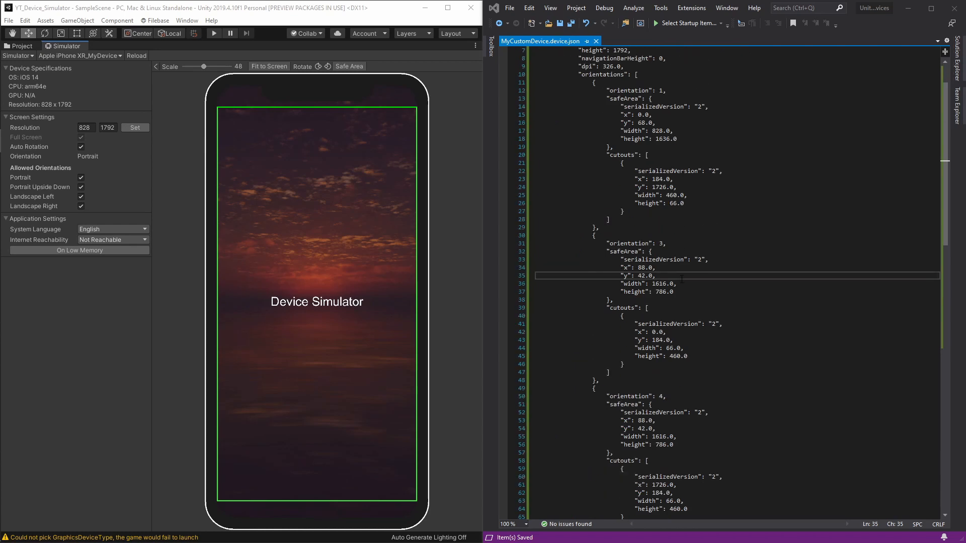
scroll(676, 297, down, 11)
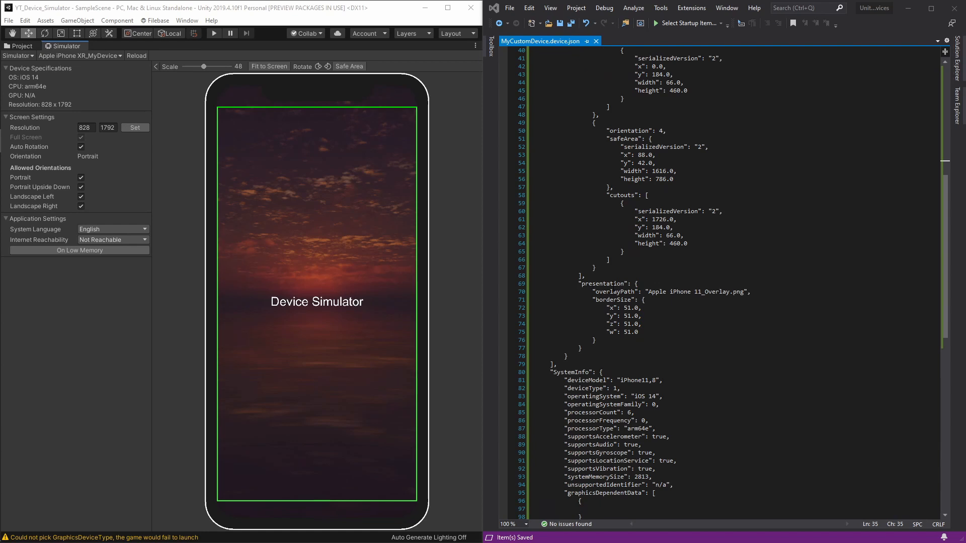
scroll(555, 309, down, 3)
drag(553, 300, 589, 300)
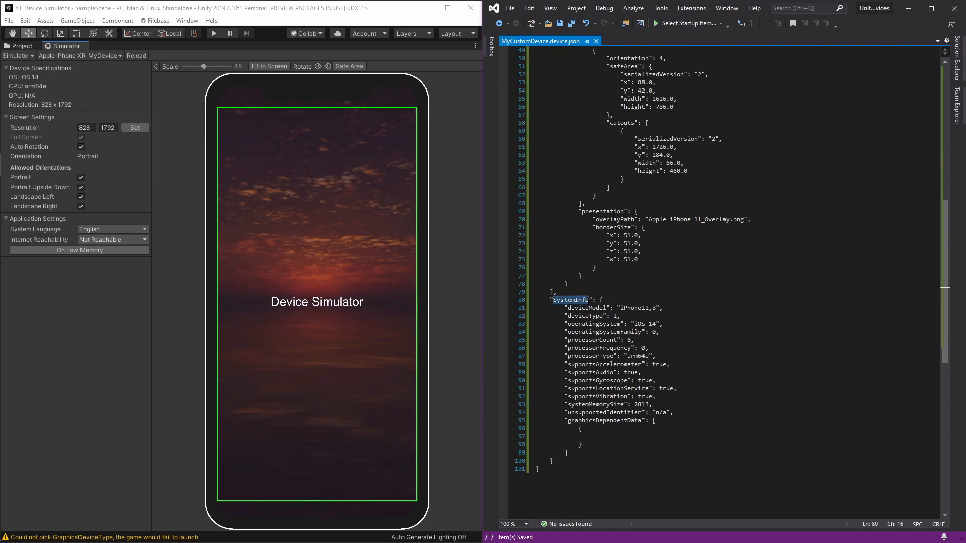
click(687, 340)
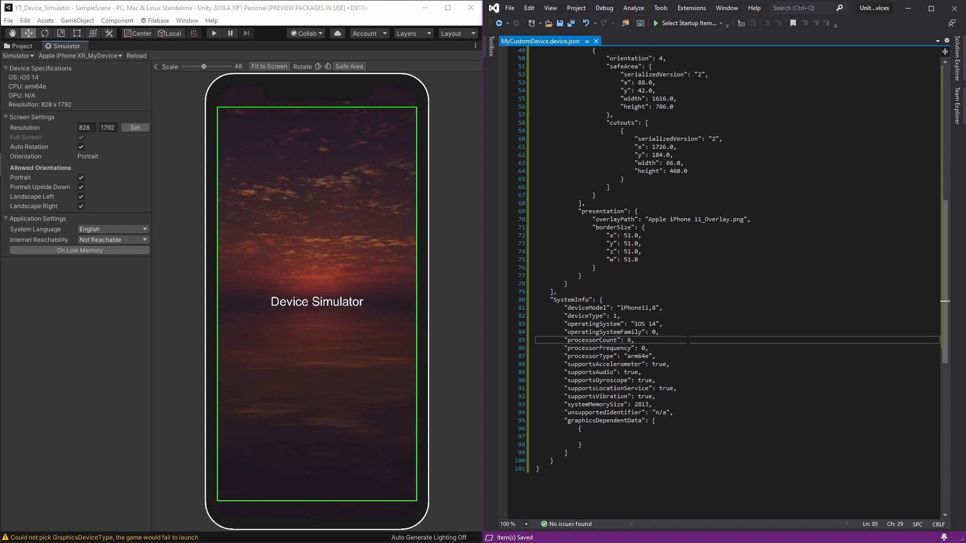